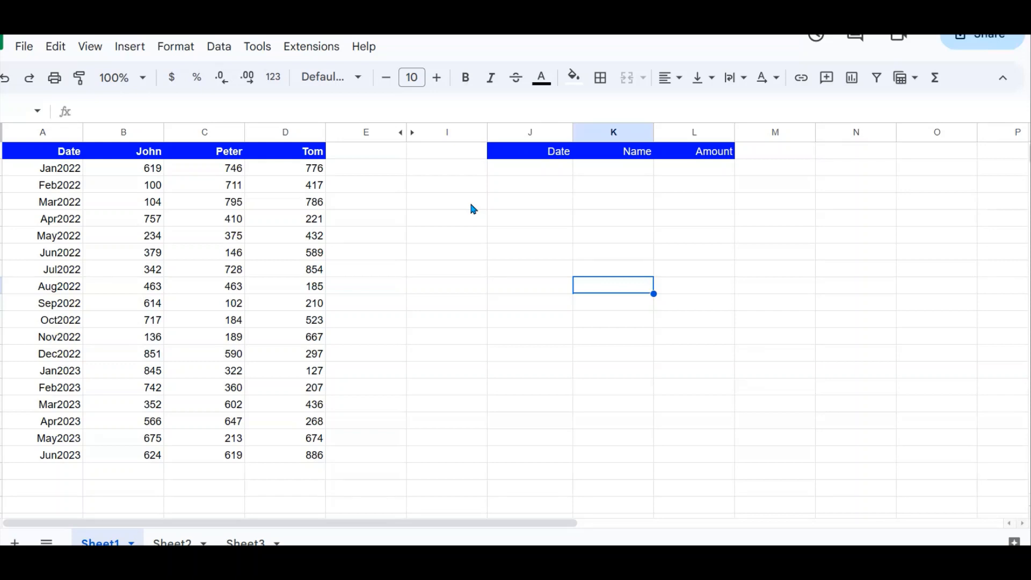
click(387, 235)
click(525, 188)
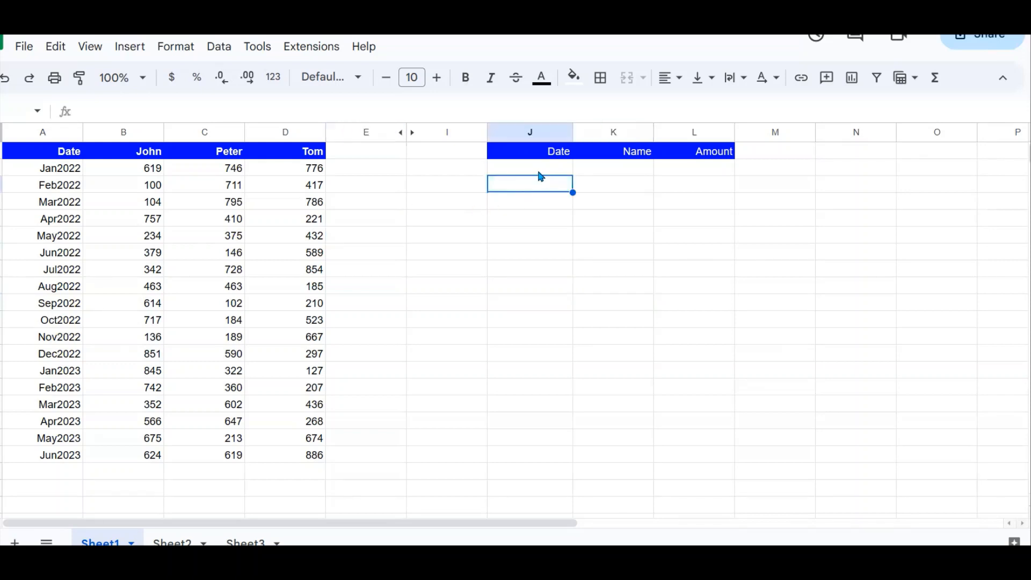
click(525, 170)
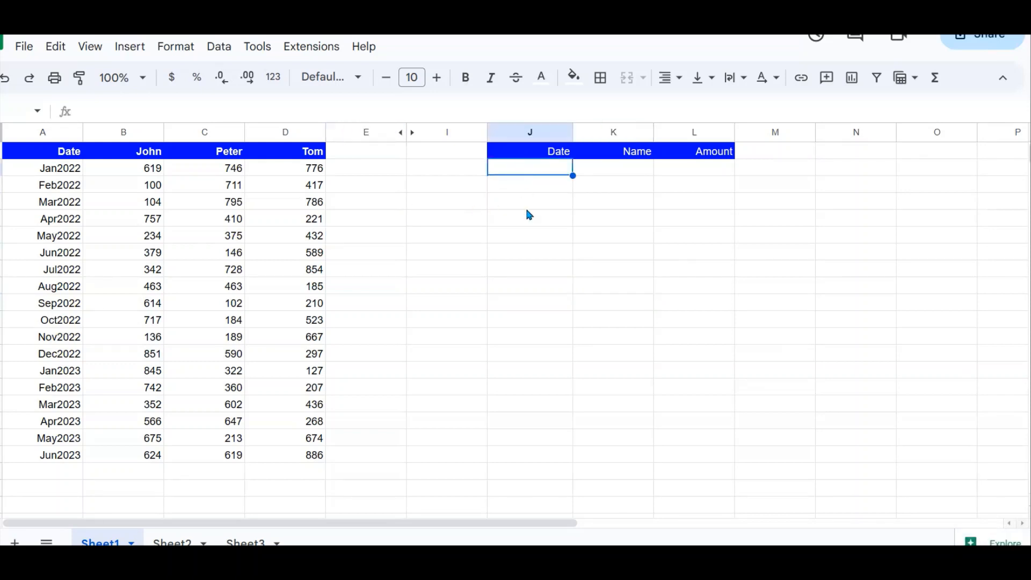
text(=un)
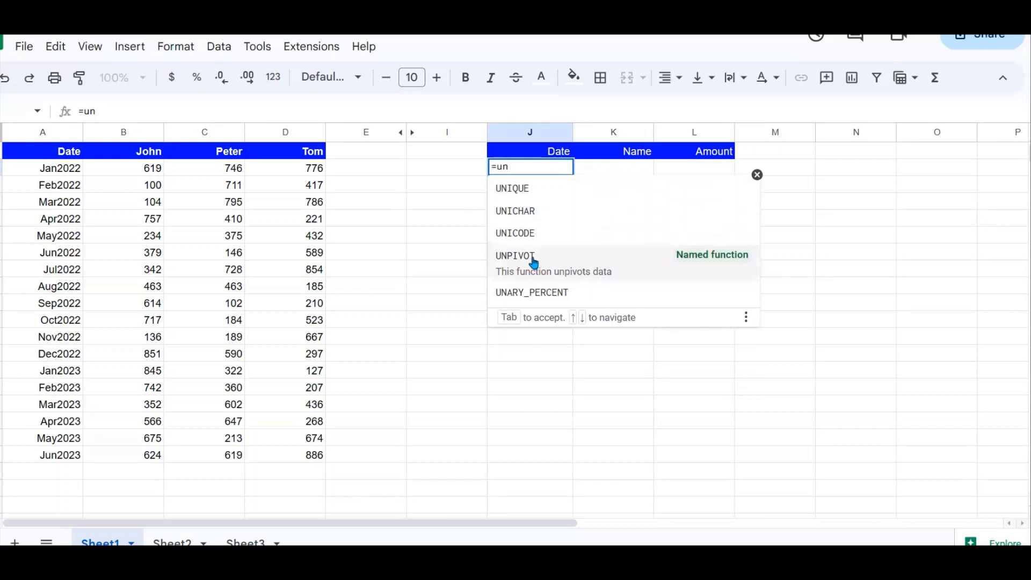
click(517, 263)
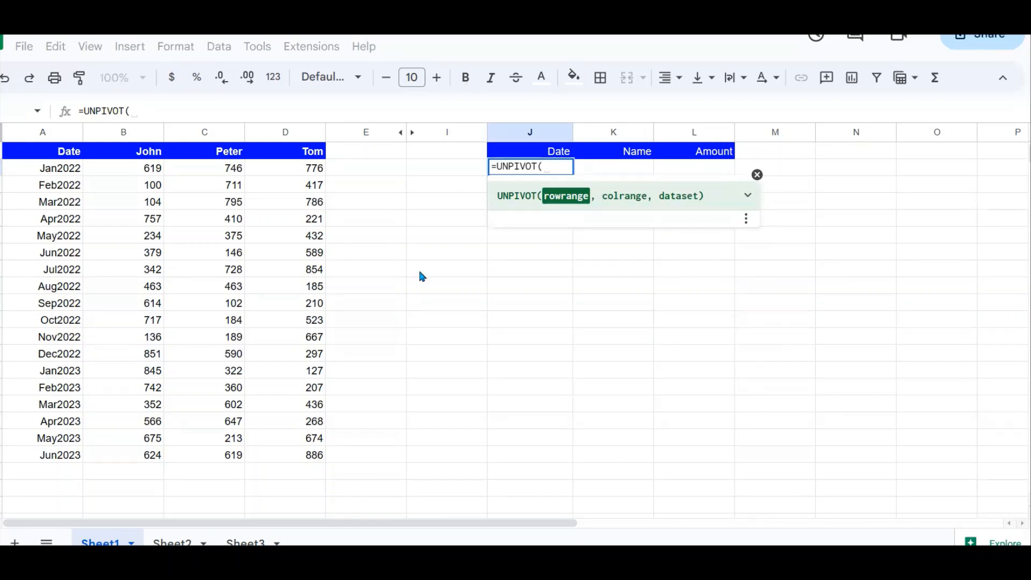
key(BackSpace)
key(BackSpace)
key(BackSpace)
key(BackSpace)
key(BackSpace)
key(BackSpace)
key(BackSpace)
key(BackSpace)
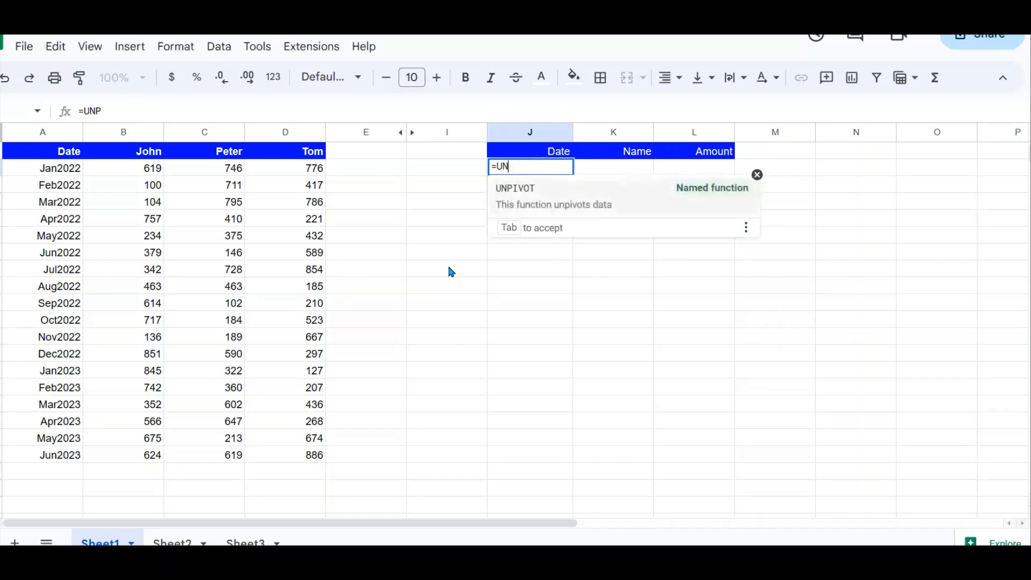
key(Escape)
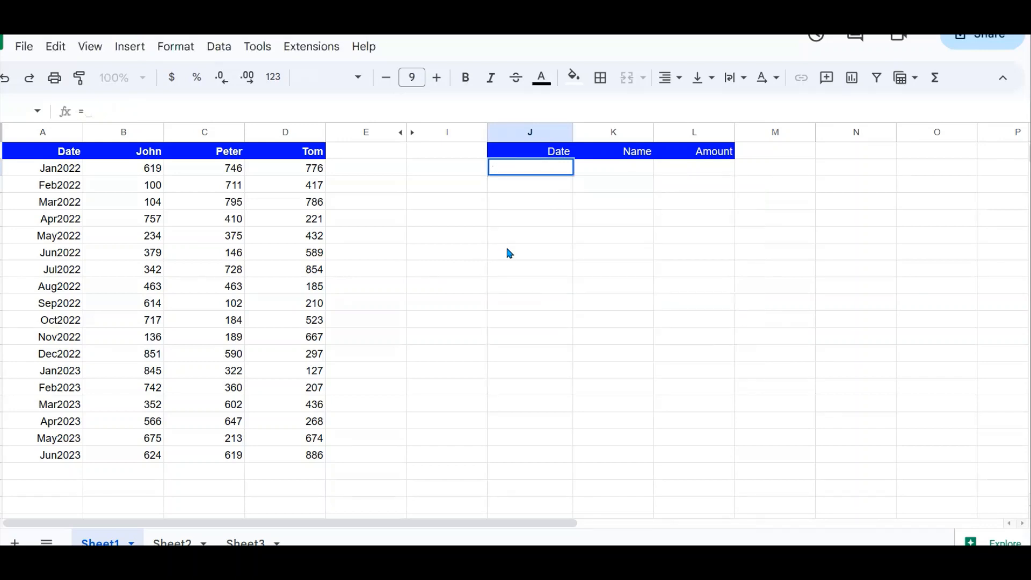
click(478, 251)
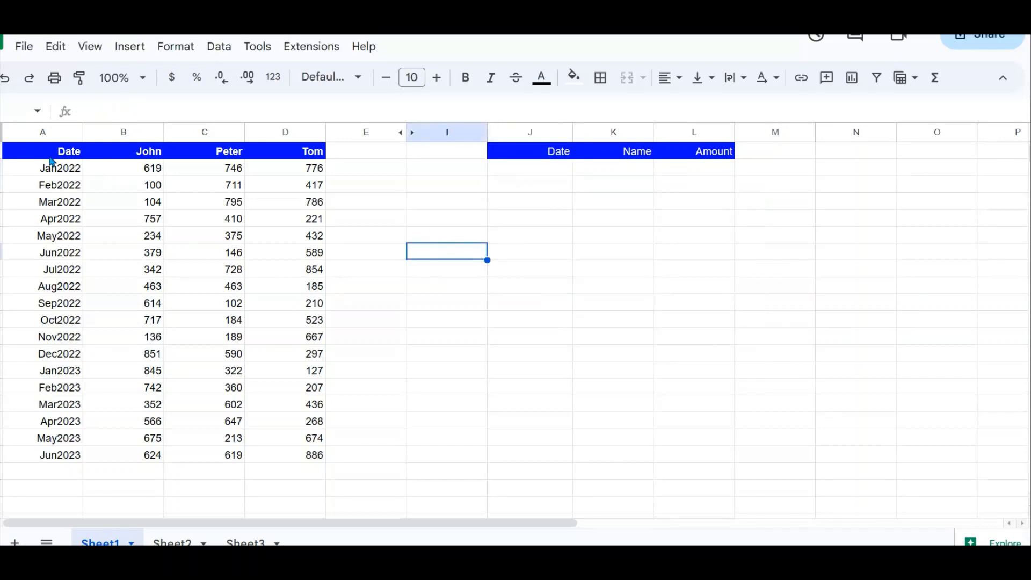
Step: Compare the source table's dates, column header names and figures with the Date, Name and Amount headers of the output table
drag(54, 152, 304, 461)
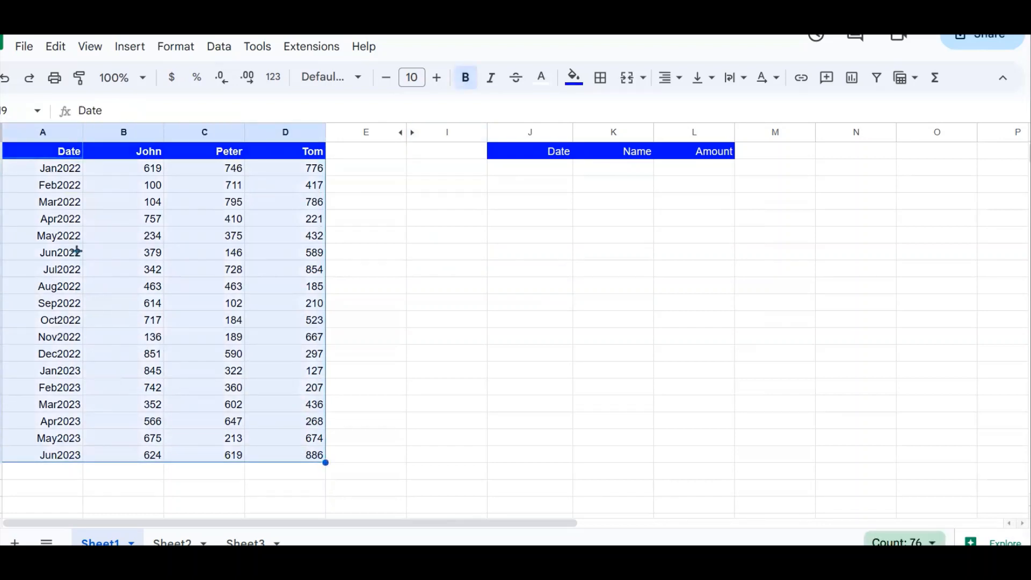
click(70, 287)
drag(54, 168, 59, 455)
click(545, 159)
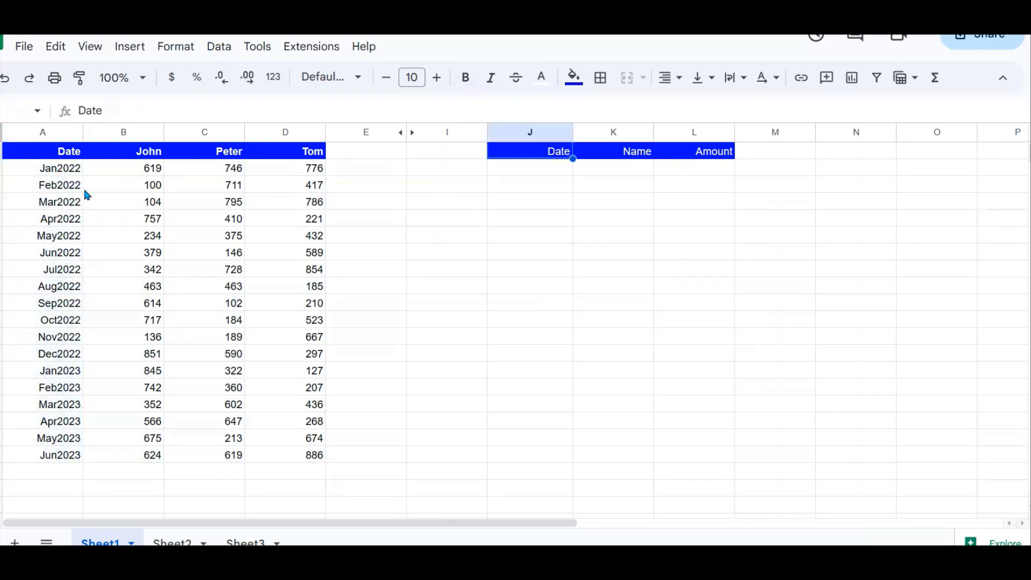
click(156, 156)
drag(234, 159, 302, 158)
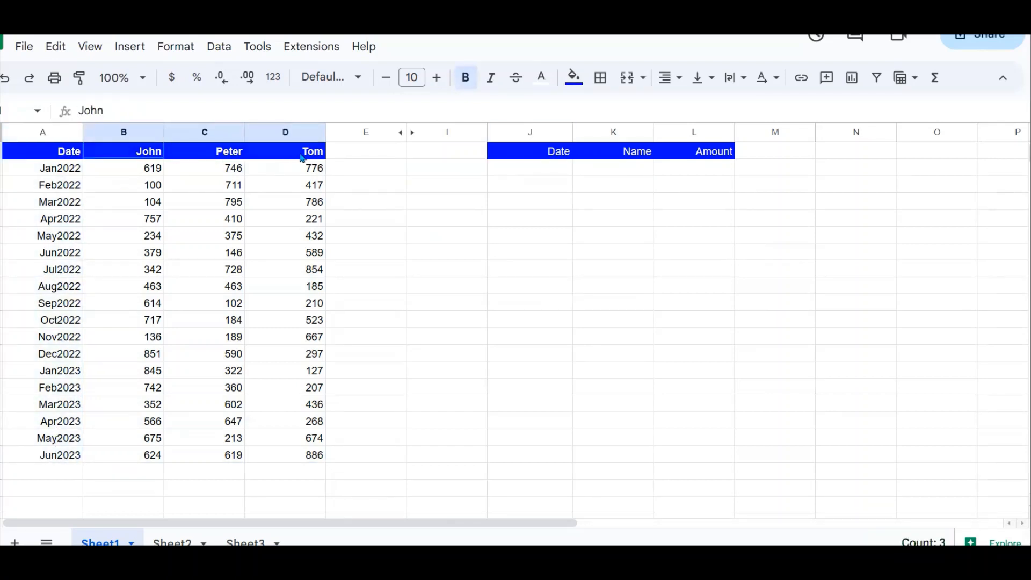
click(639, 154)
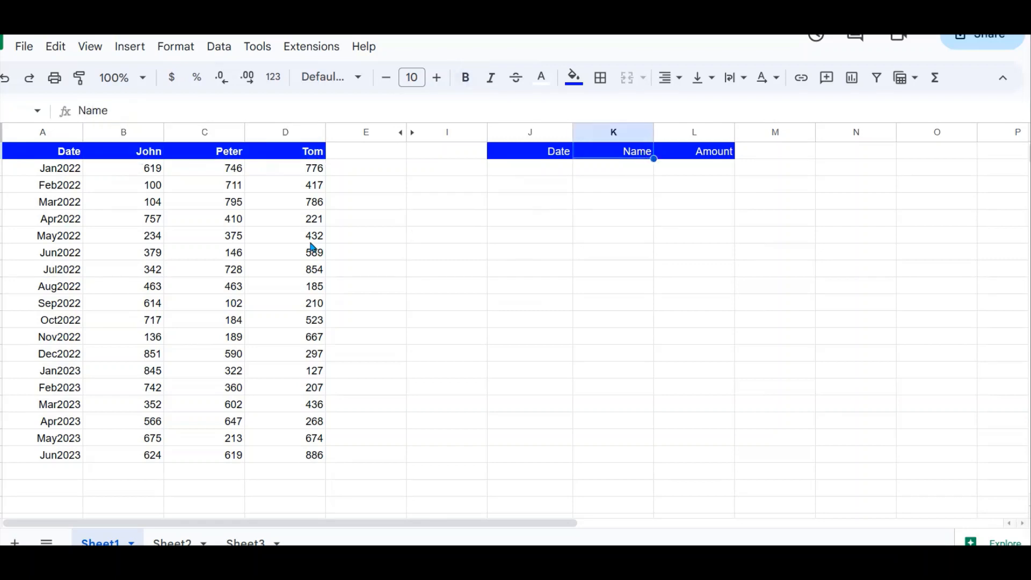
drag(156, 173, 298, 454)
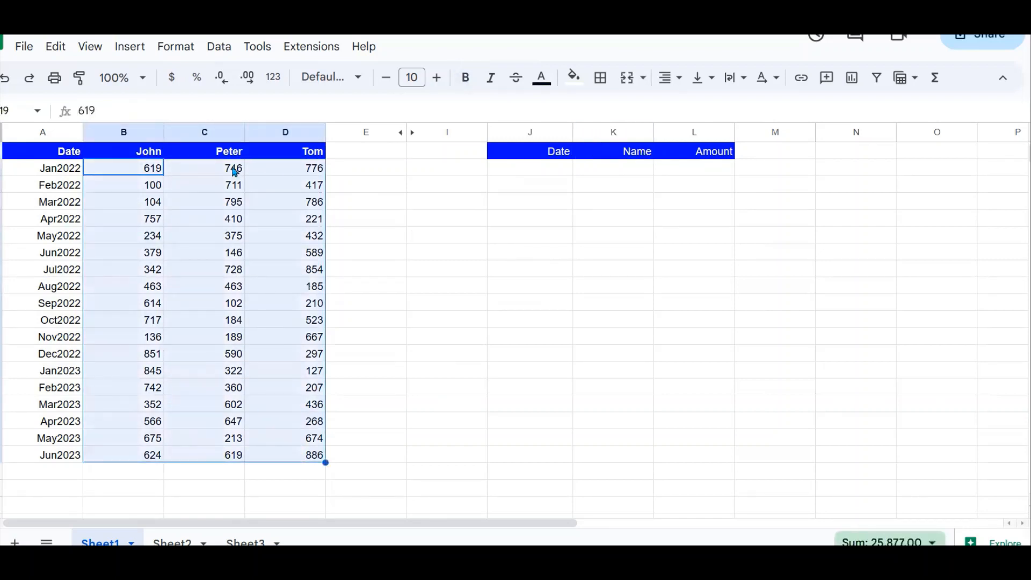
click(725, 161)
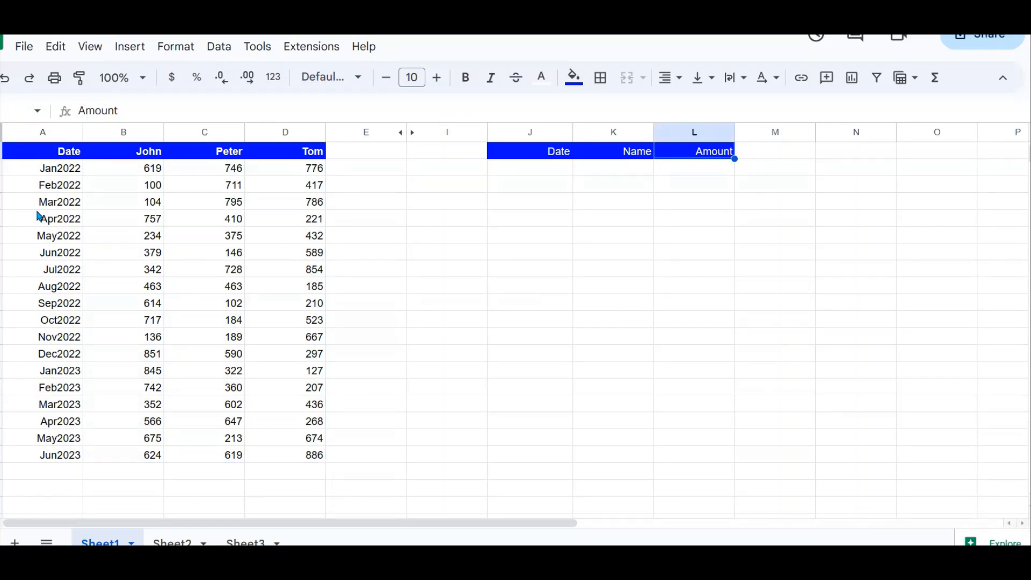
Step: Review which empty output columns under Date, Name and Amount correspond to the source table's header names and figures
drag(558, 171, 524, 369)
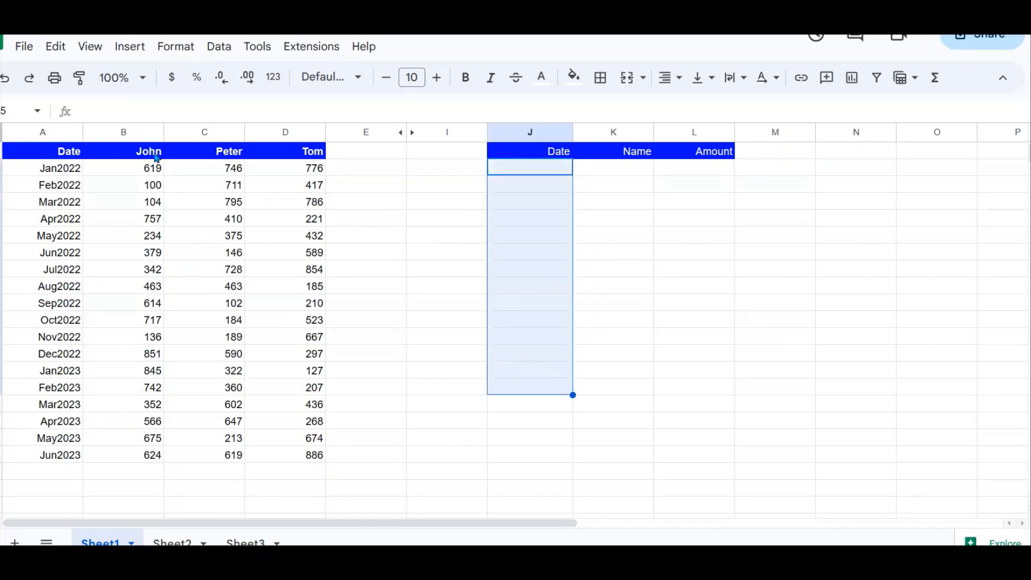
drag(152, 154, 317, 160)
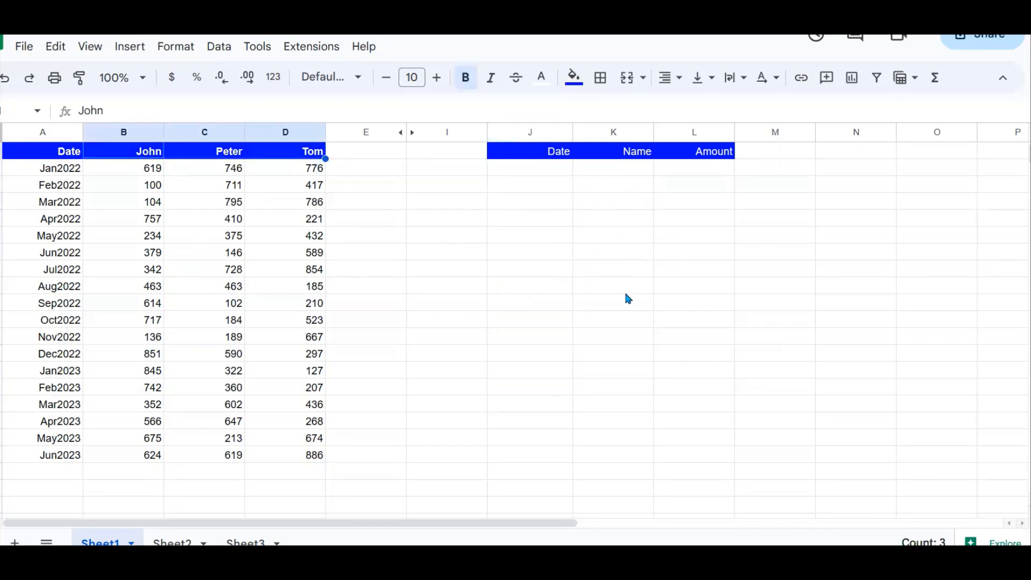
drag(613, 167, 620, 370)
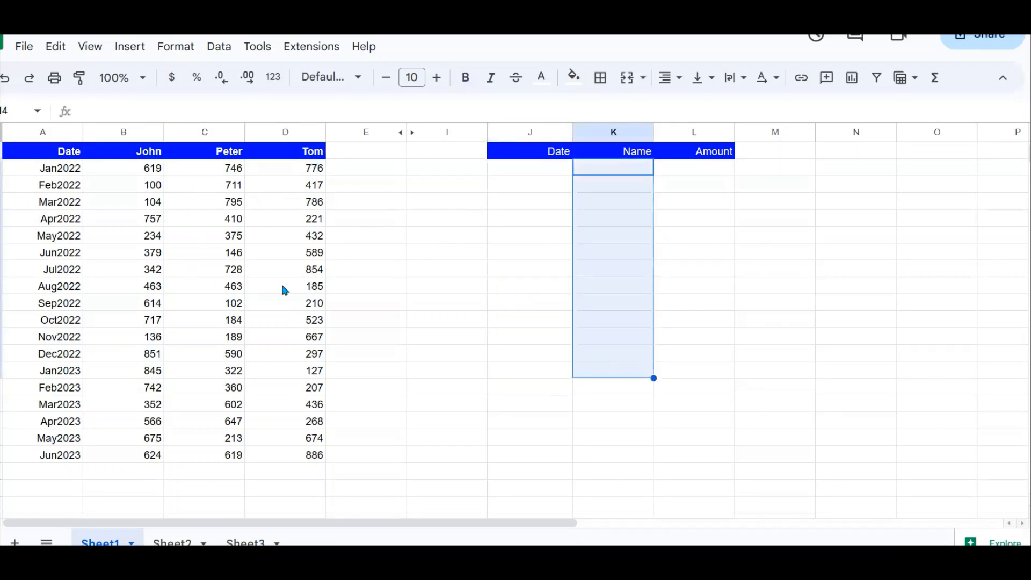
drag(124, 168, 299, 478)
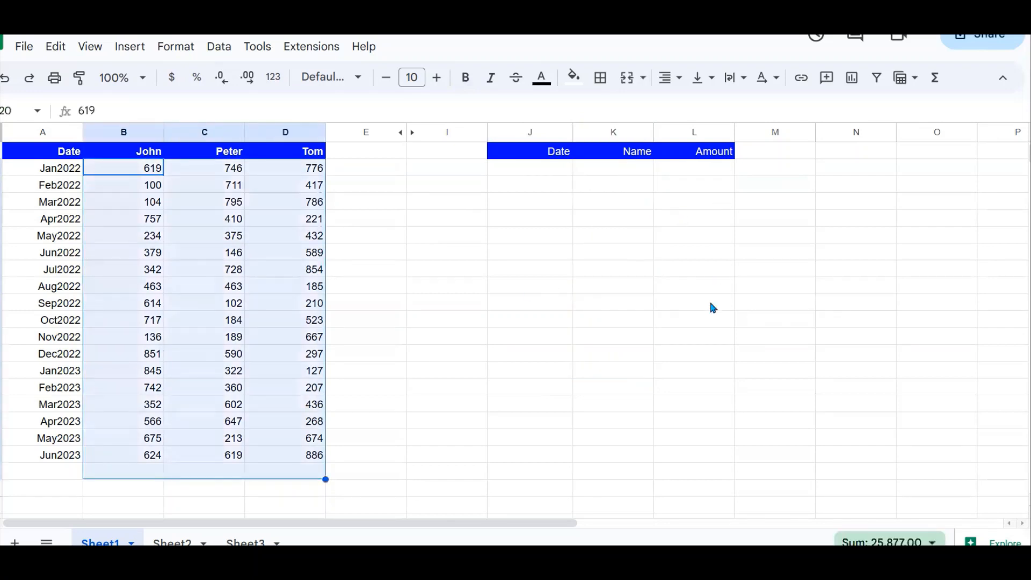
drag(694, 168, 708, 350)
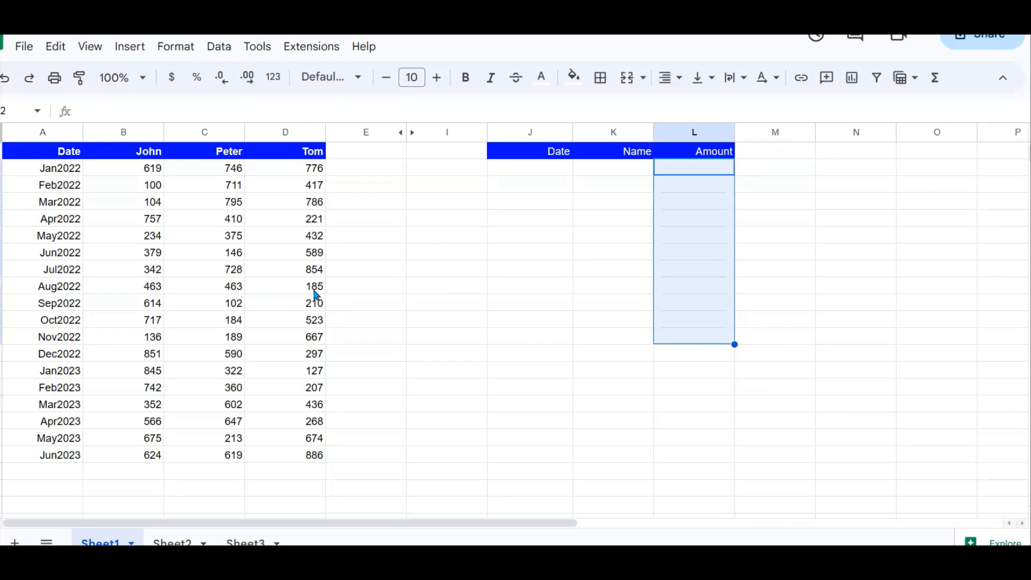
click(645, 271)
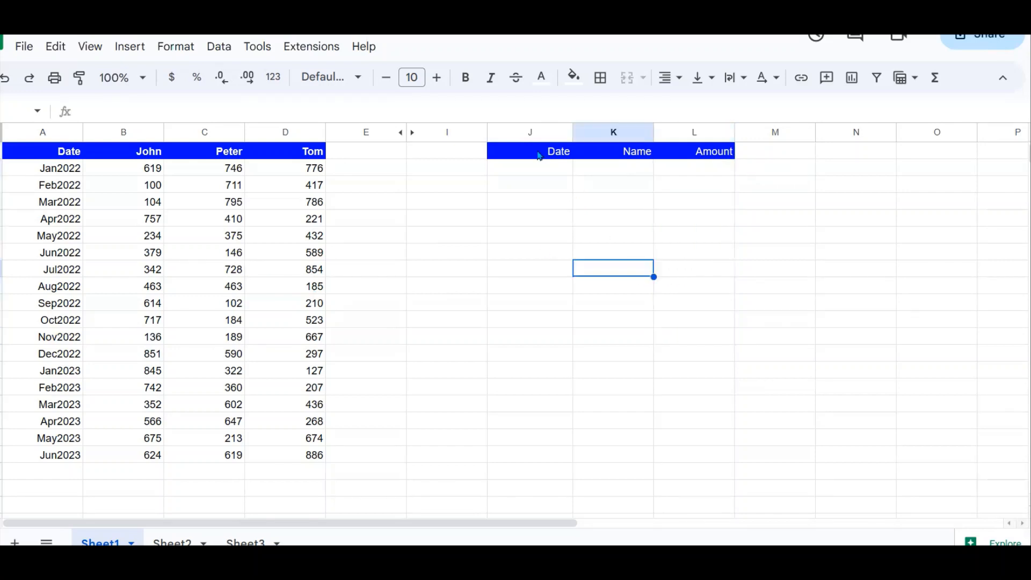
drag(532, 153, 708, 357)
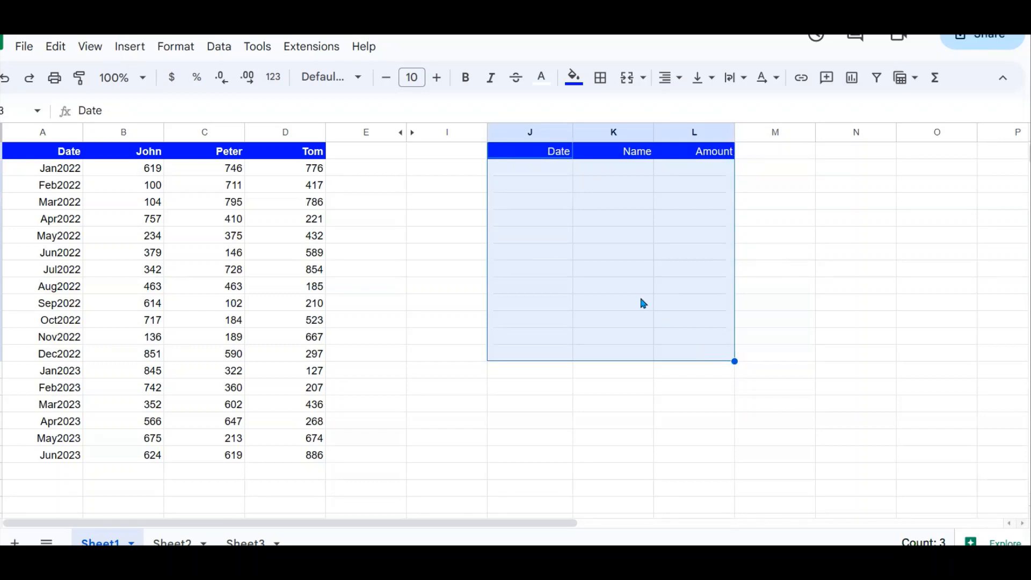
click(607, 274)
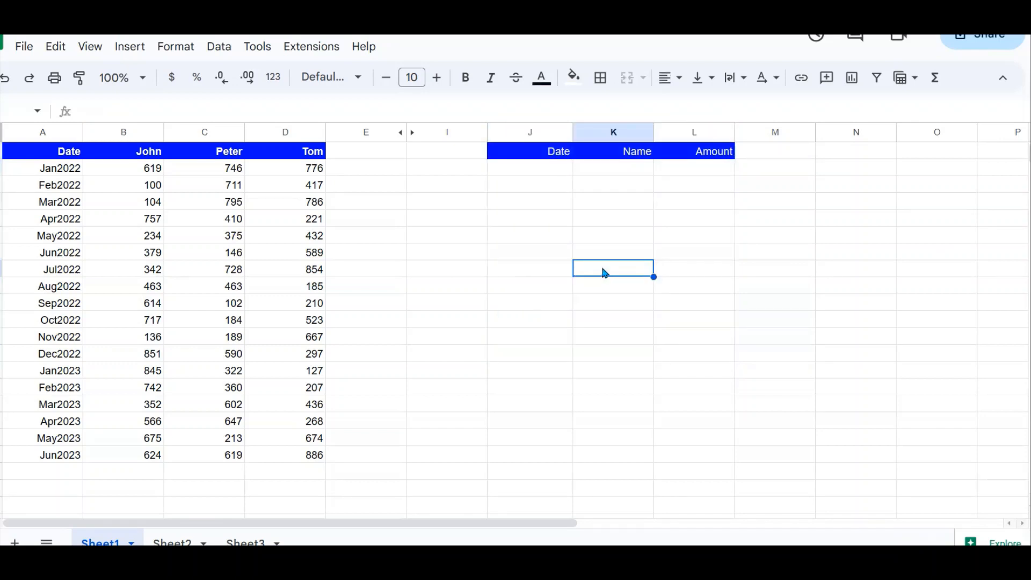
Step: Begin an UNPIVOT formula in cell J2 with the dates in A2:A19 as the row range
click(556, 167)
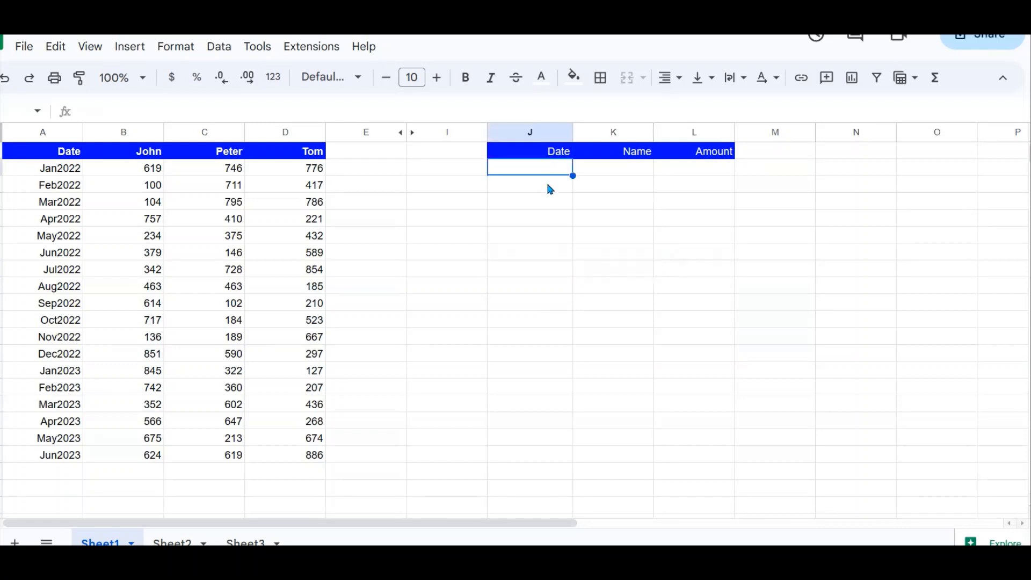
text(=u)
key(BackSpace)
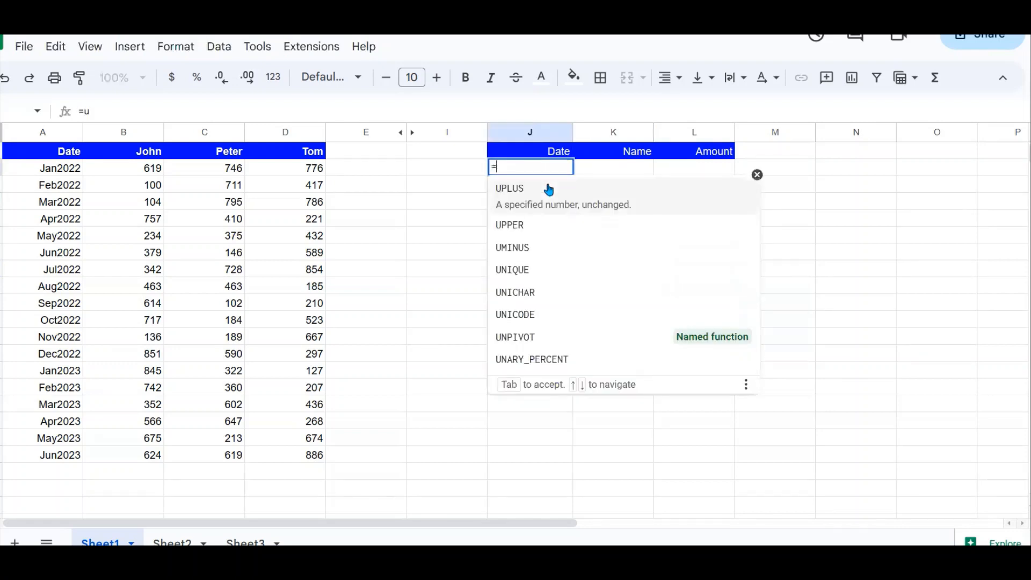
text(UN)
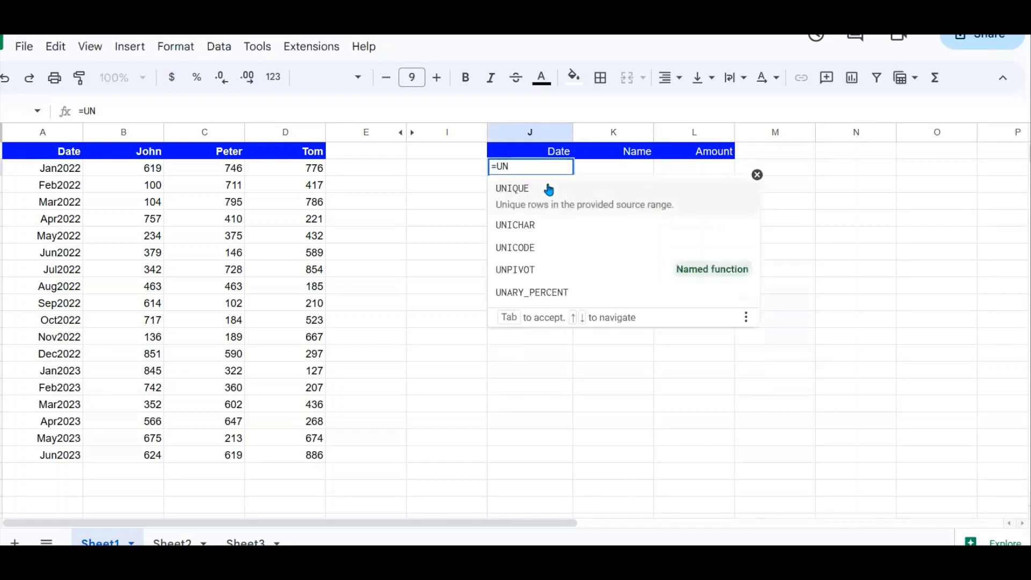
text(PIVOT)
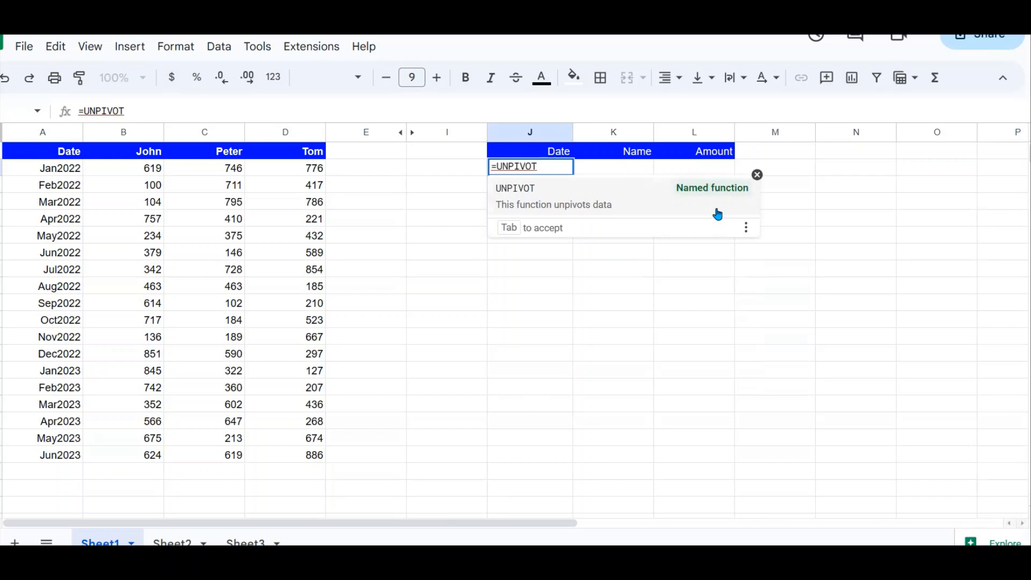
text(()
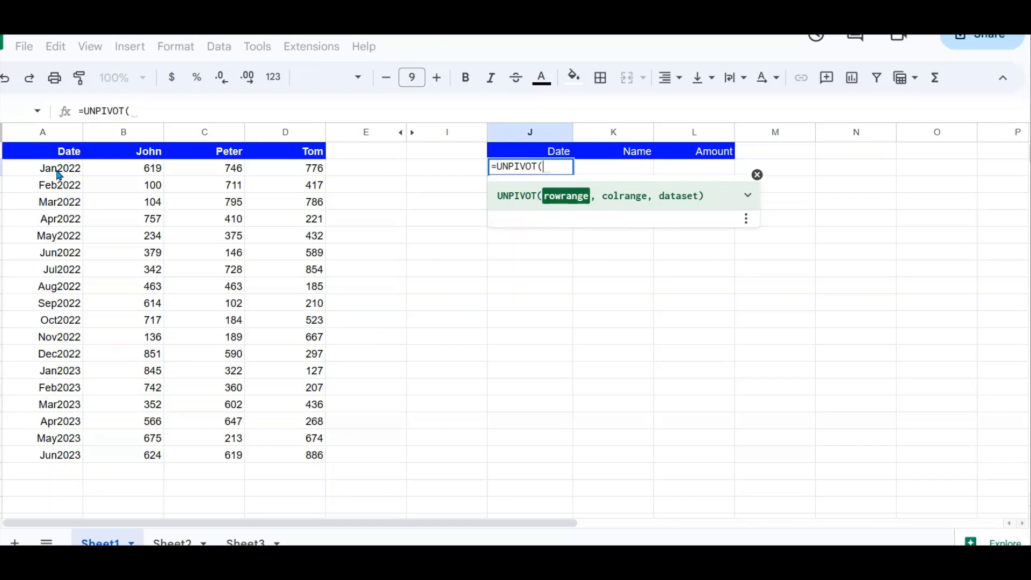
drag(59, 175, 59, 467)
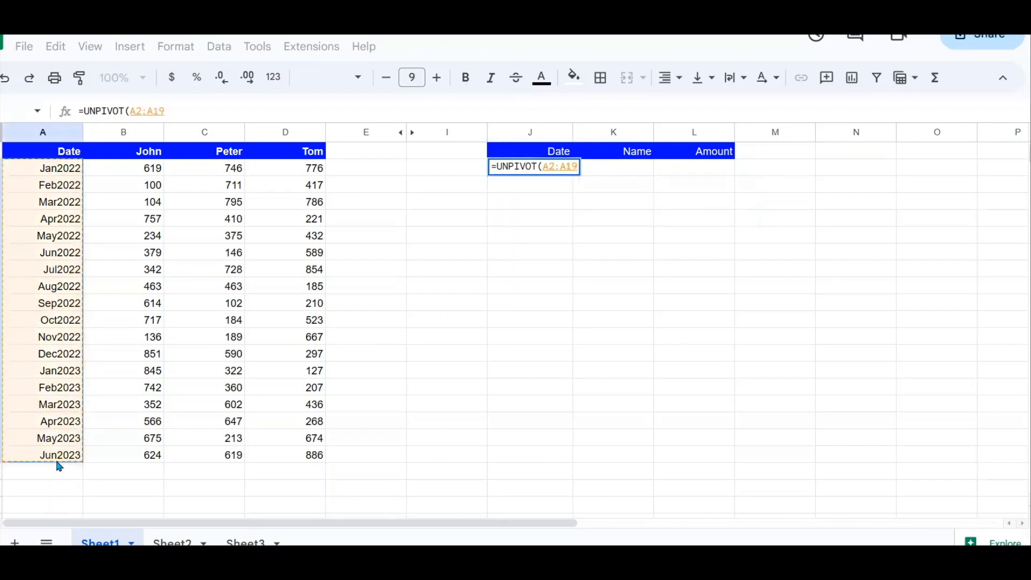
text(,)
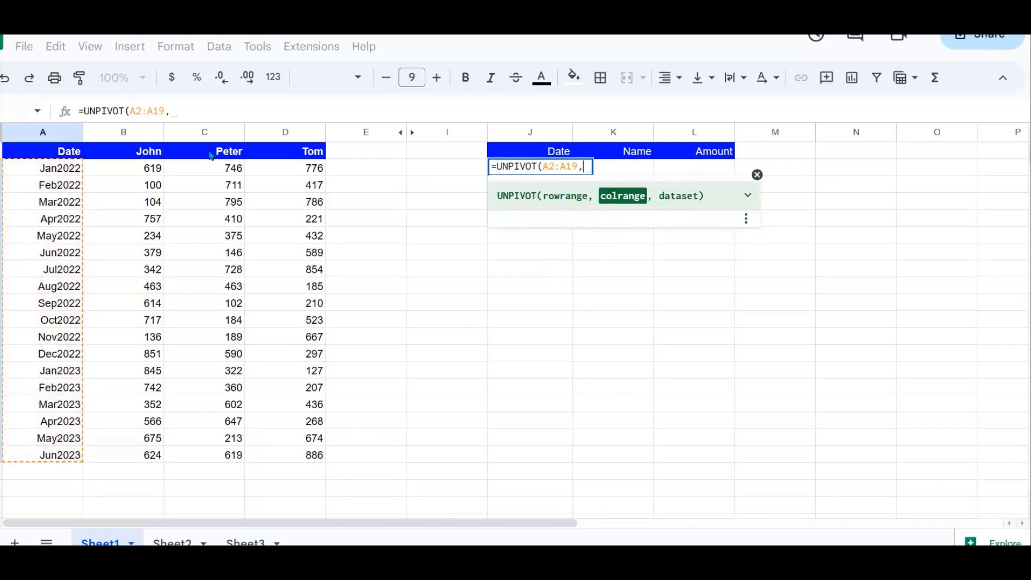
Step: Complete the UNPIVOT formula with B1:D1 as the column range and B2:D19 as the dataset, and enter it
drag(133, 153, 304, 157)
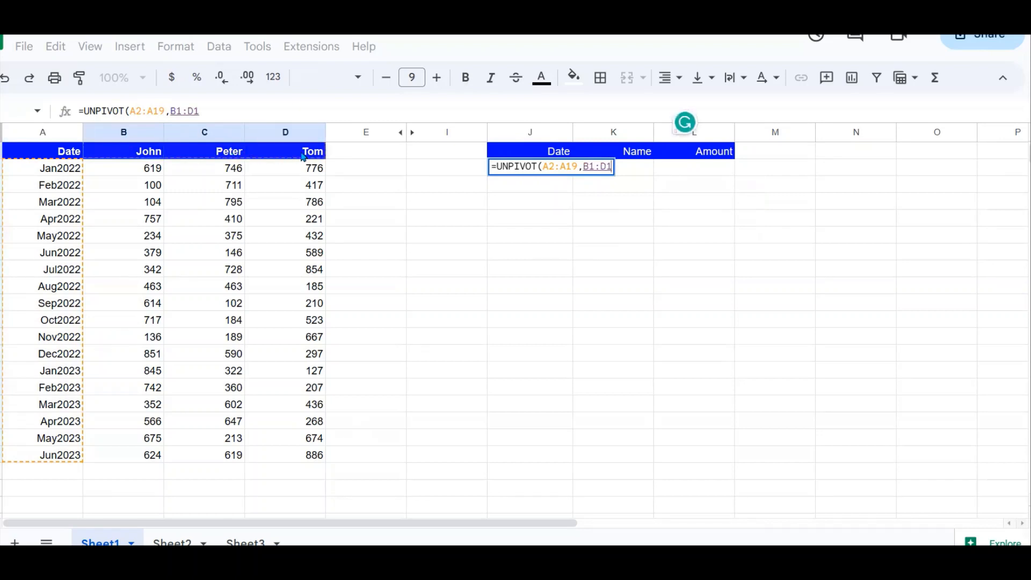
text(,)
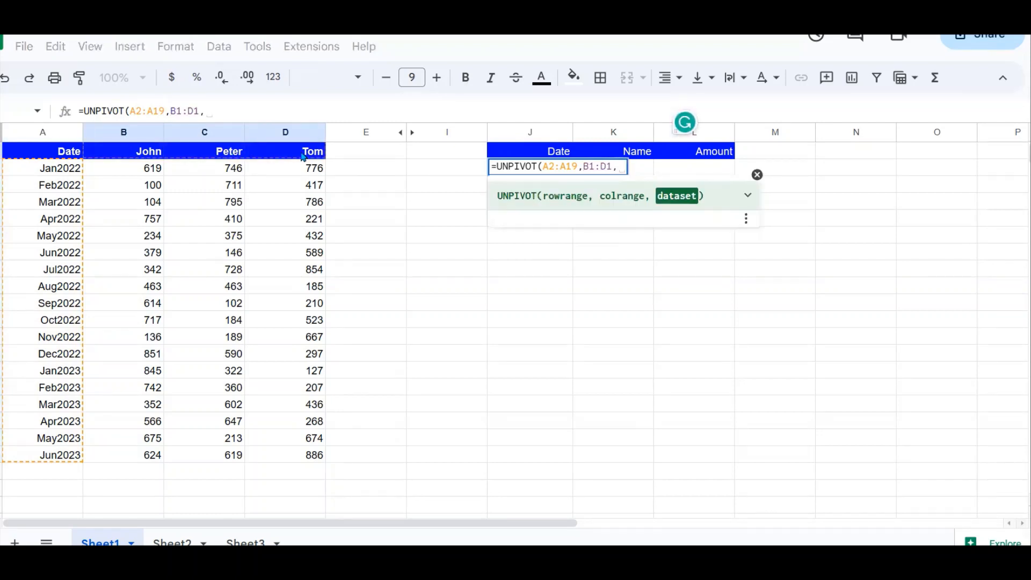
click(144, 173)
drag(190, 191, 279, 460)
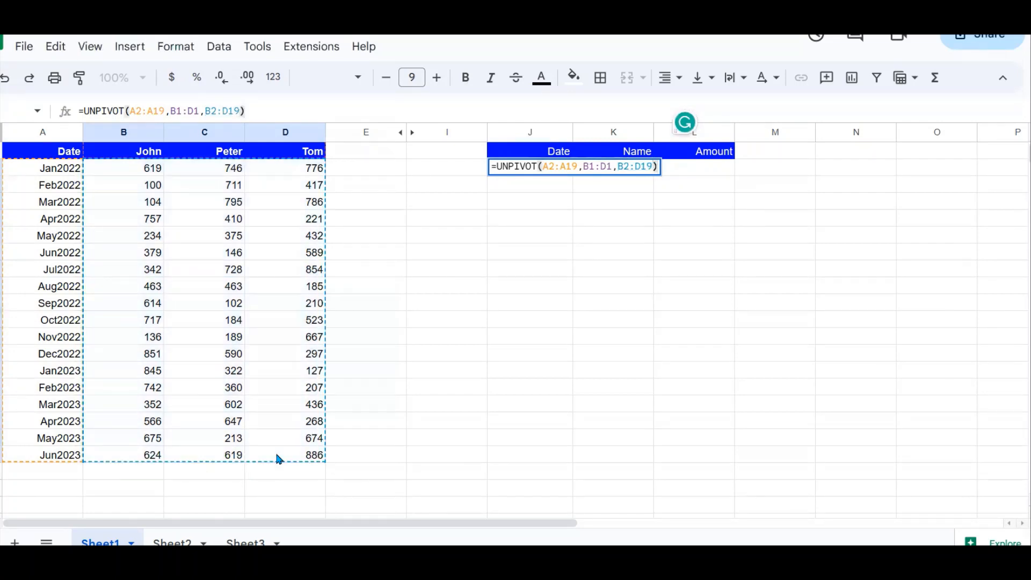
key(Return)
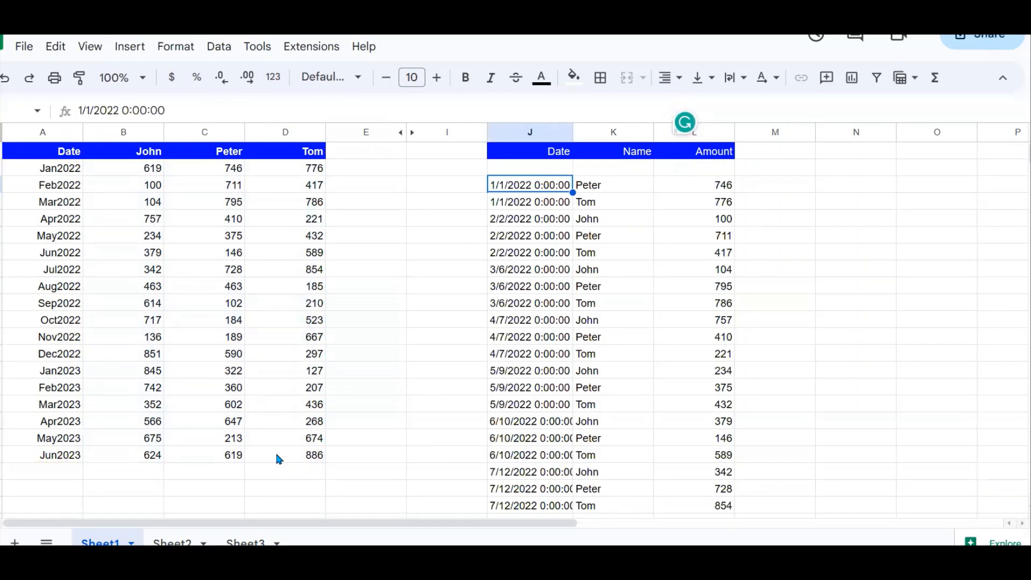
Step: Inspect the formula in J2, the first date below it and the Date, Name and Amount headers
click(553, 173)
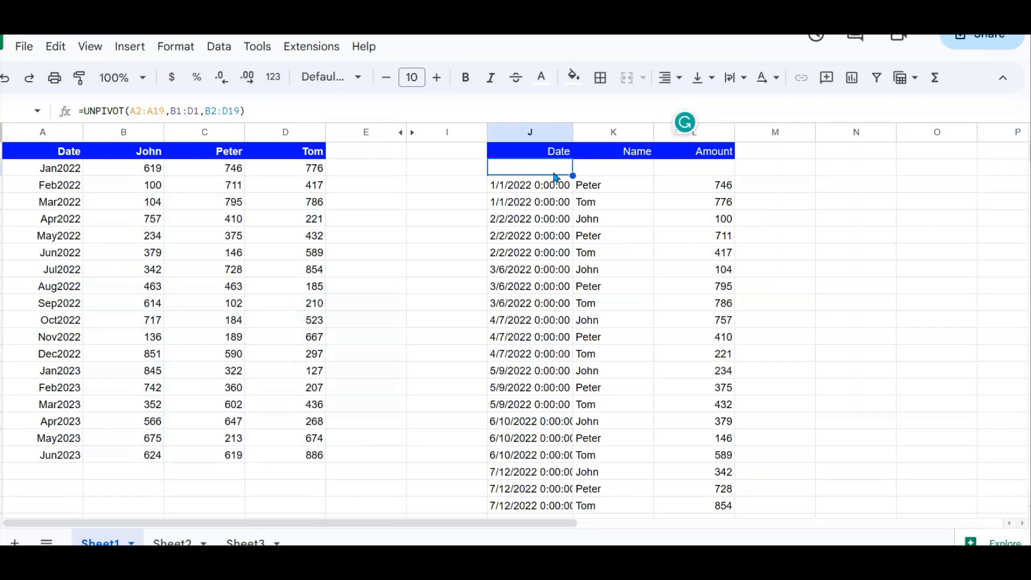
click(548, 185)
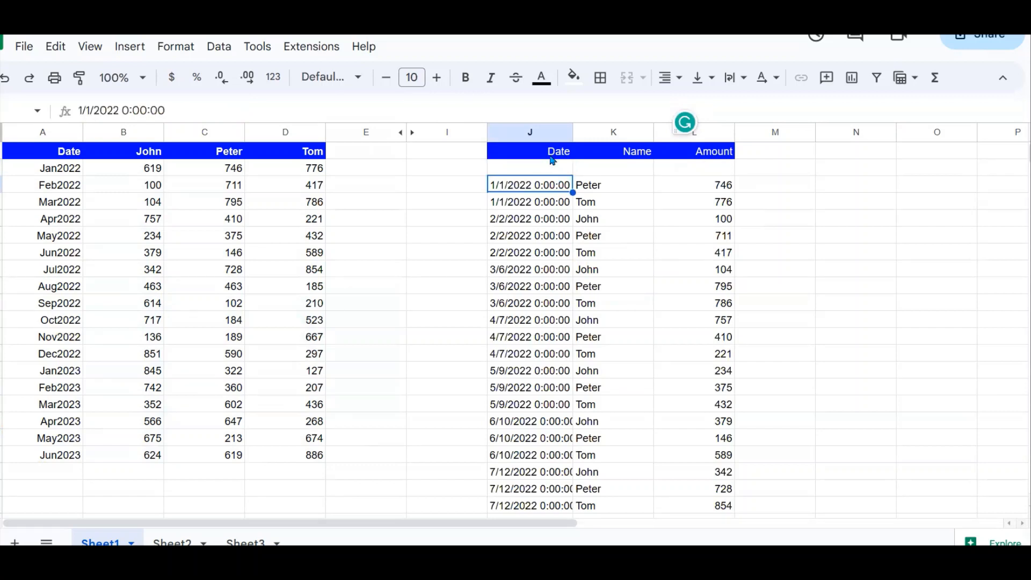
drag(553, 161, 699, 153)
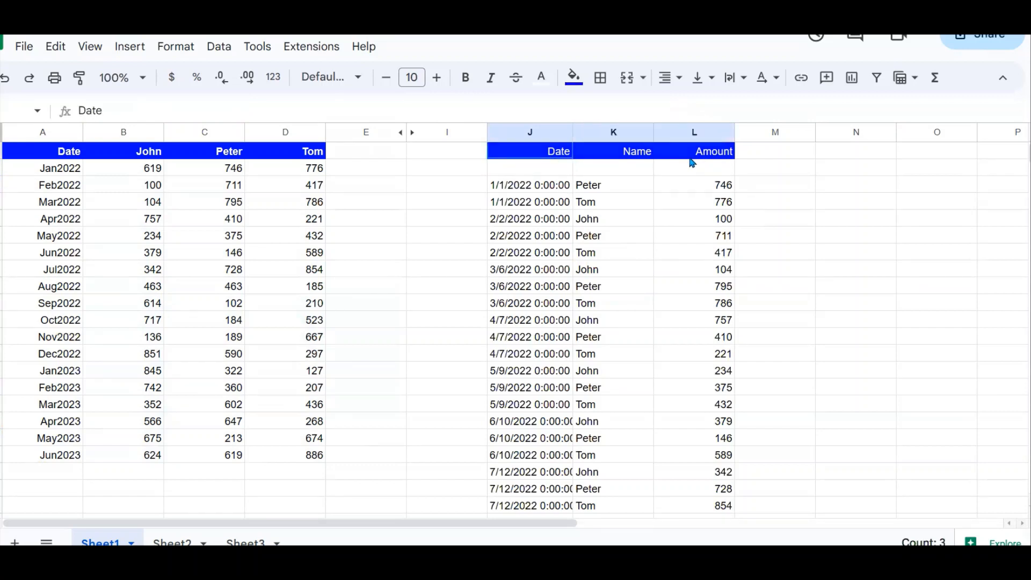
click(562, 189)
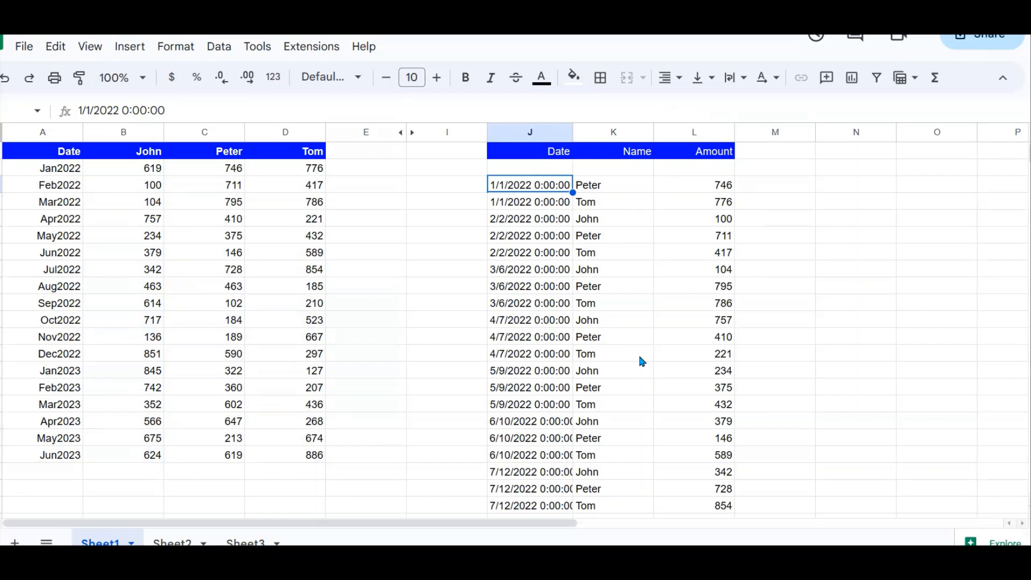
click(434, 301)
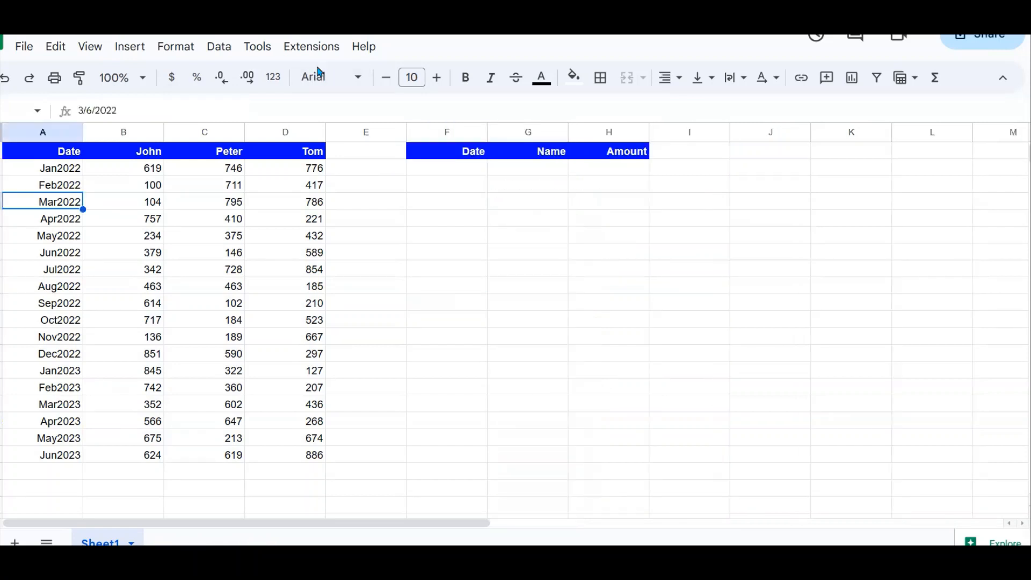
Step: Begin a formula in F2 that joins the dates in A2:A19 with a comma separator
click(454, 171)
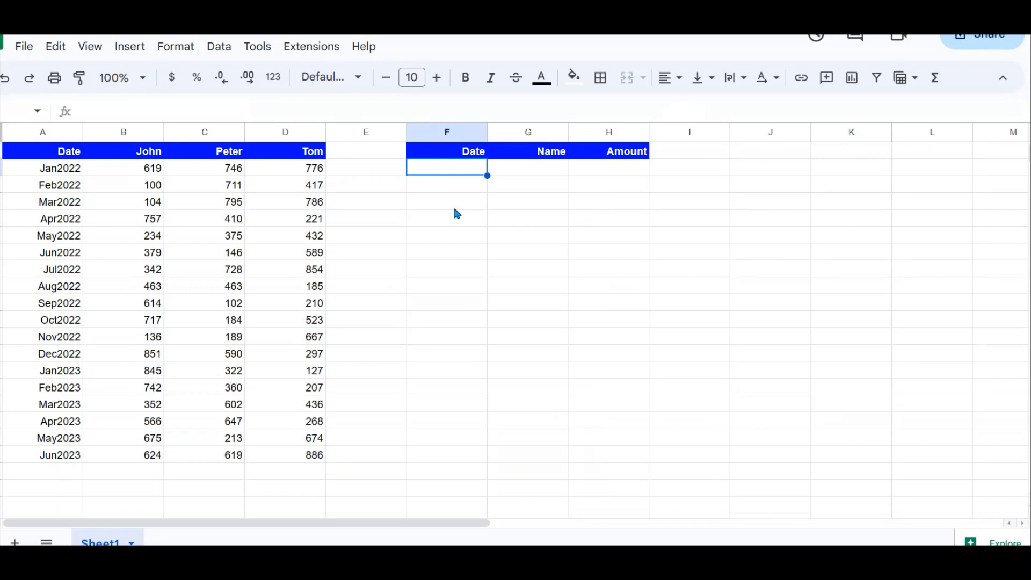
text(=)
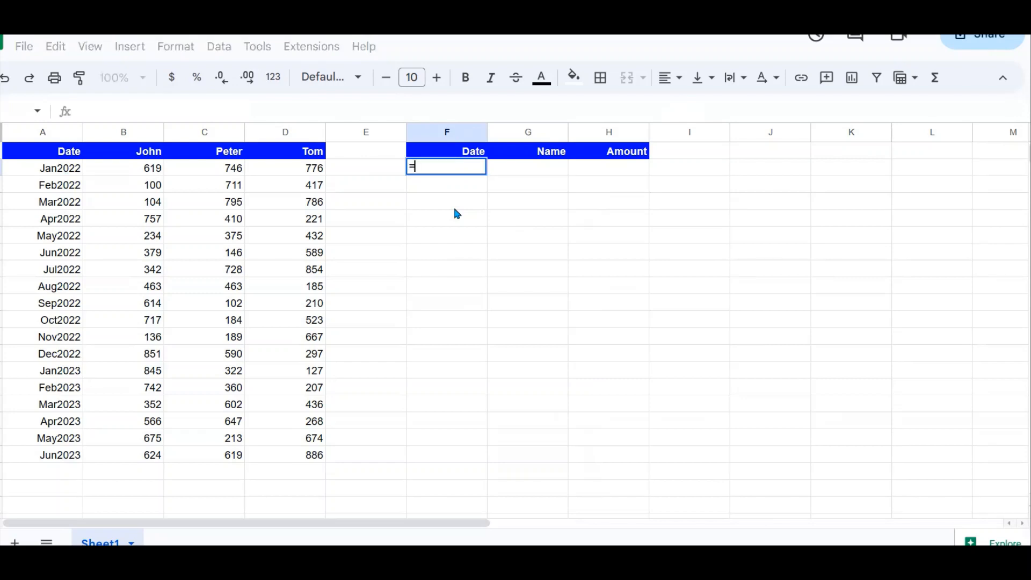
drag(43, 168, 76, 459)
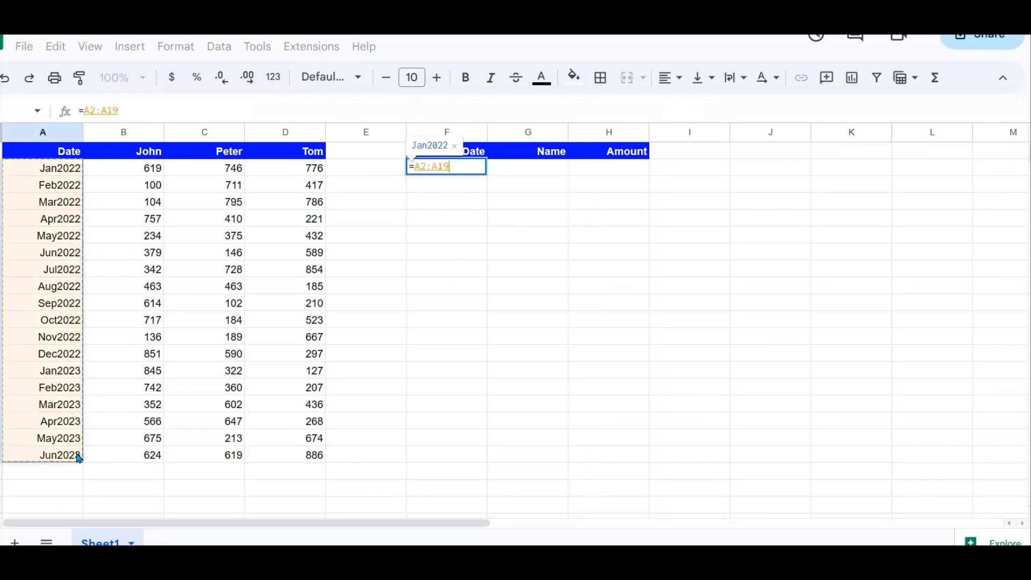
text(&)
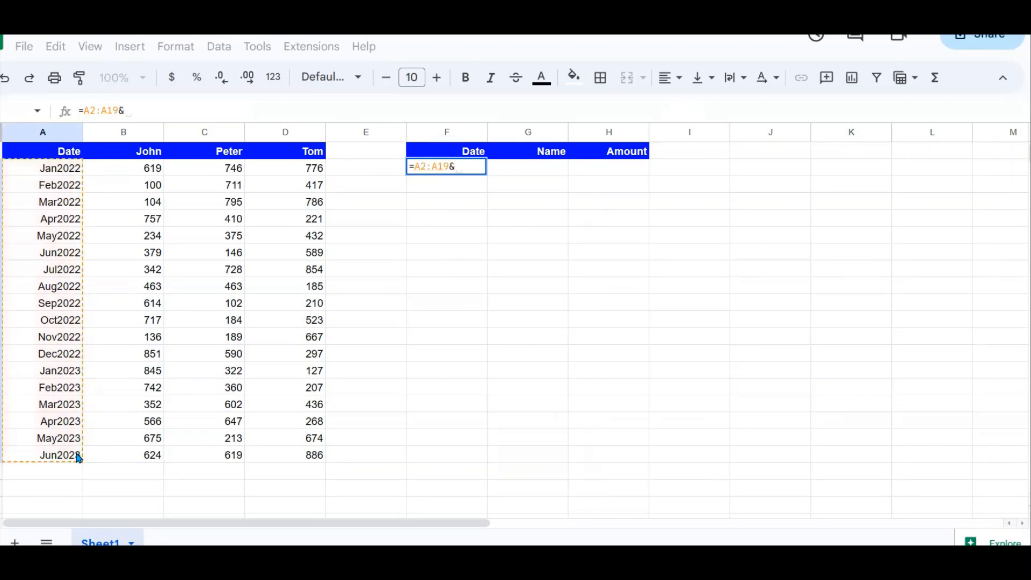
text(")
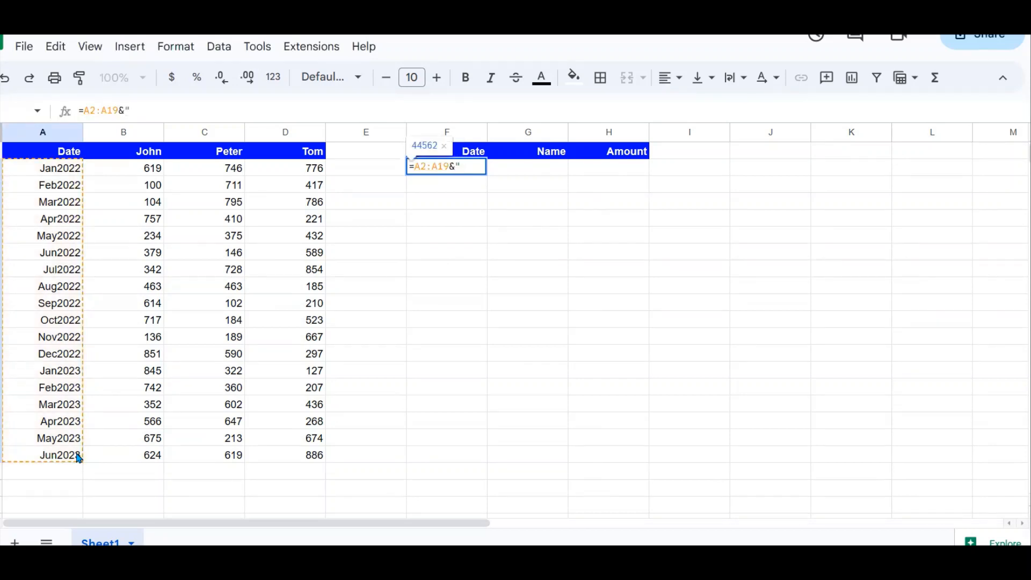
text(,)
text( ")
key(BackSpace)
text(")
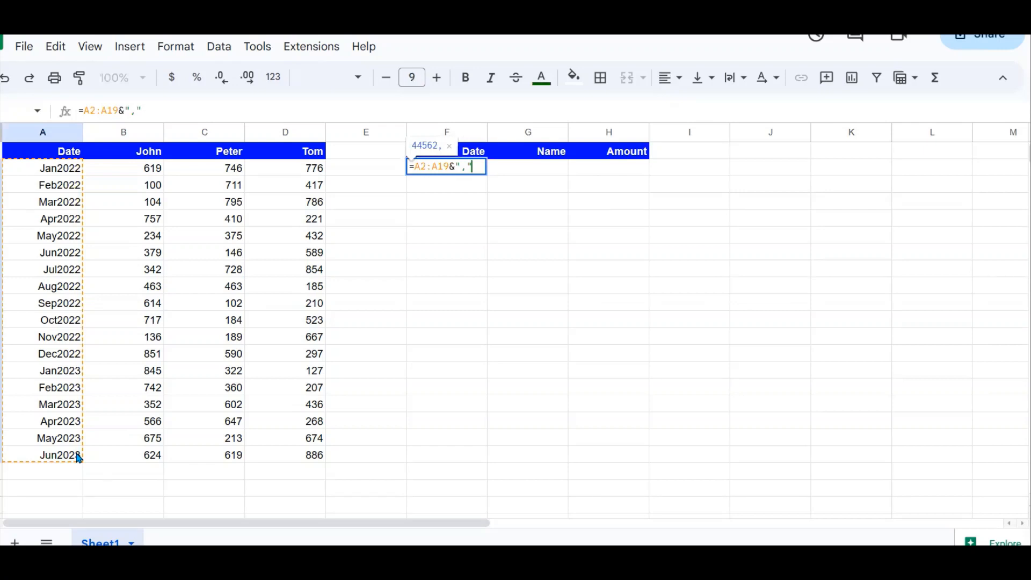
Step: Append the header names in B1:D1 and a second comma separator to the F2 formula
text(&)
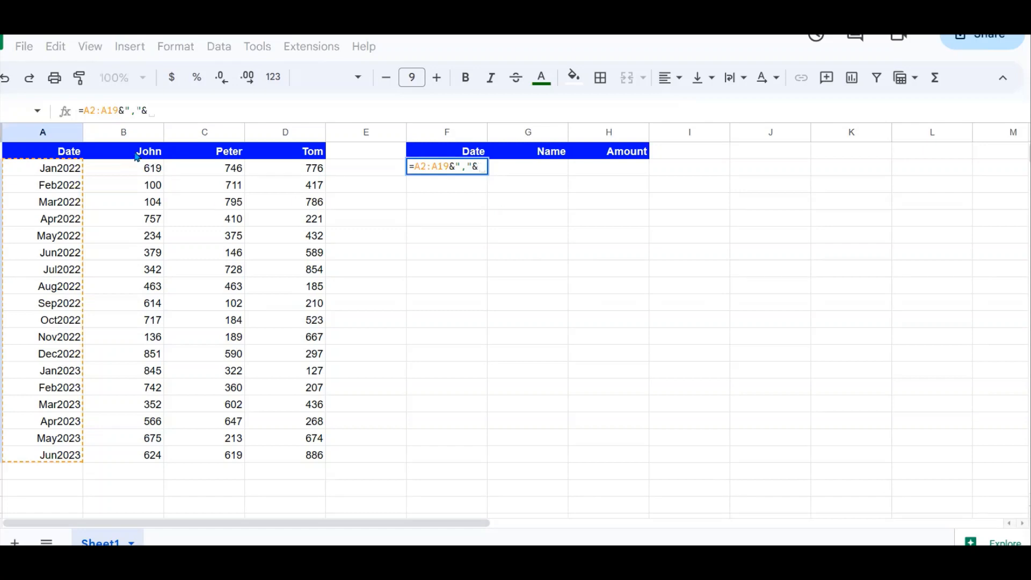
drag(152, 156, 299, 156)
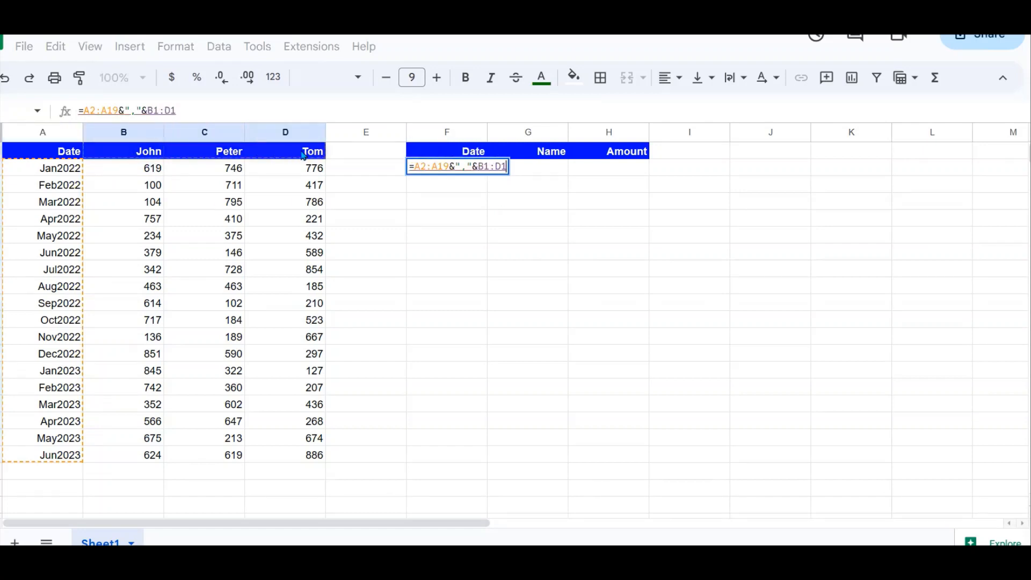
text(&)
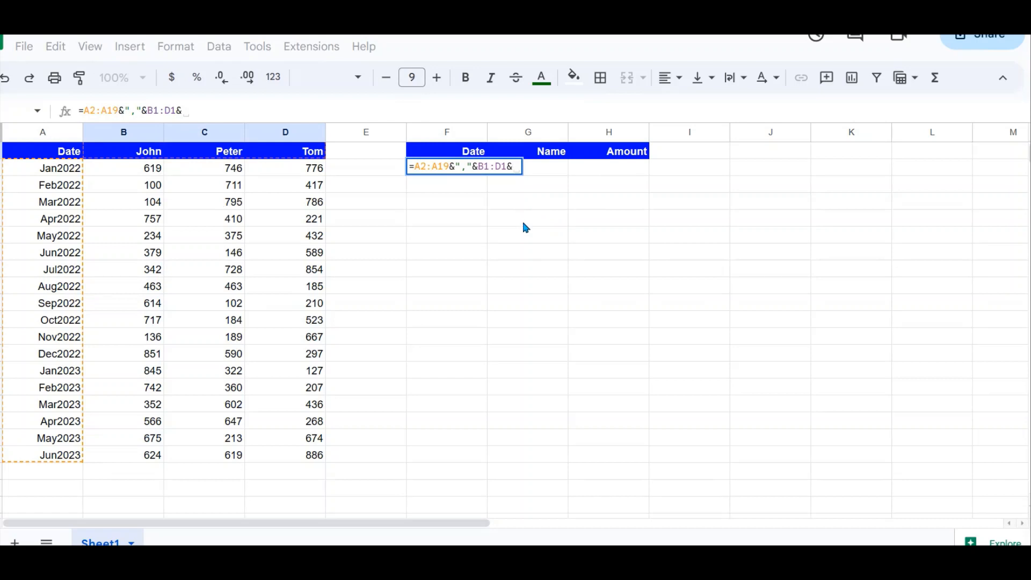
text(")
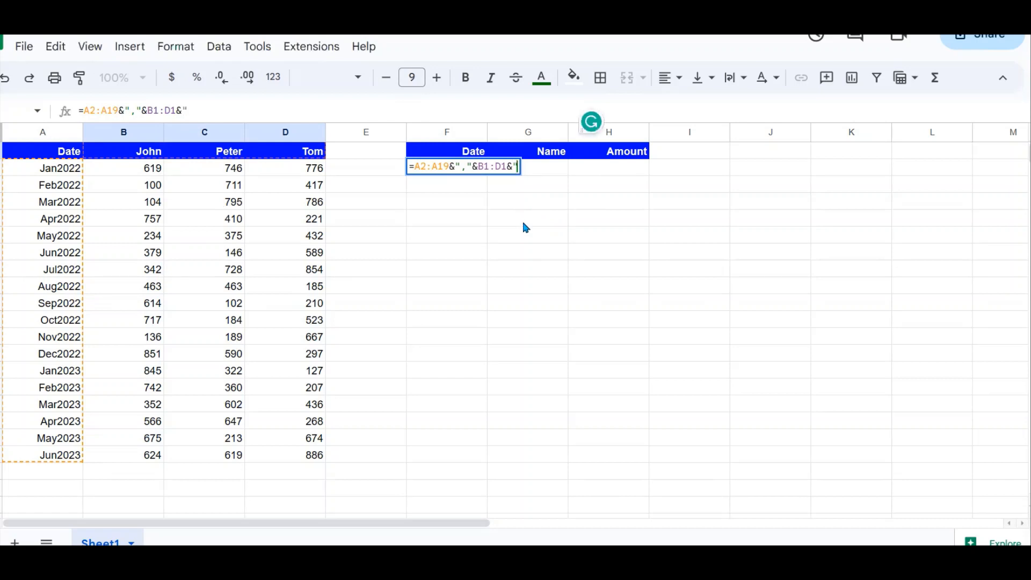
text(,")
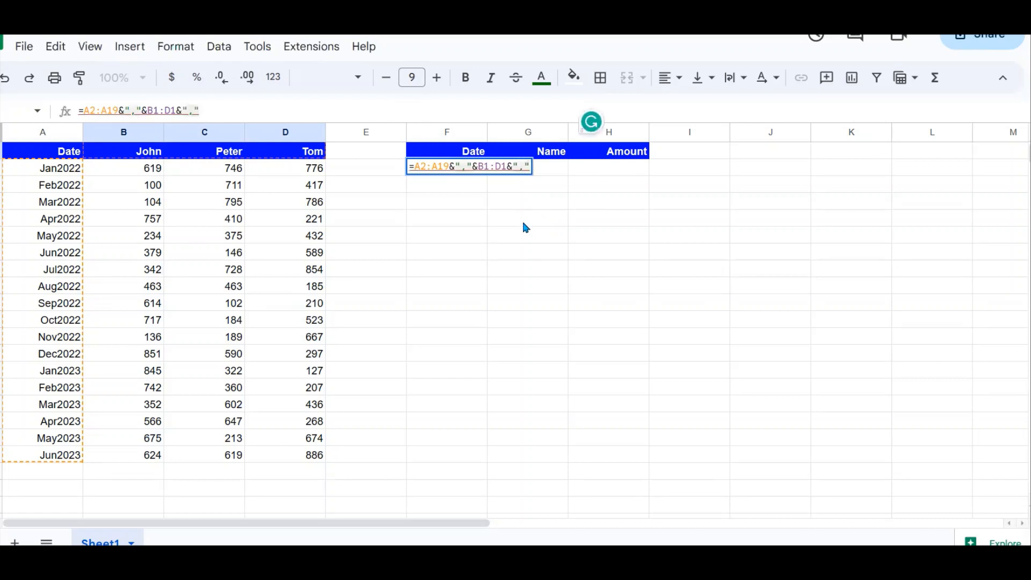
key(BackSpace)
key(BackSpace)
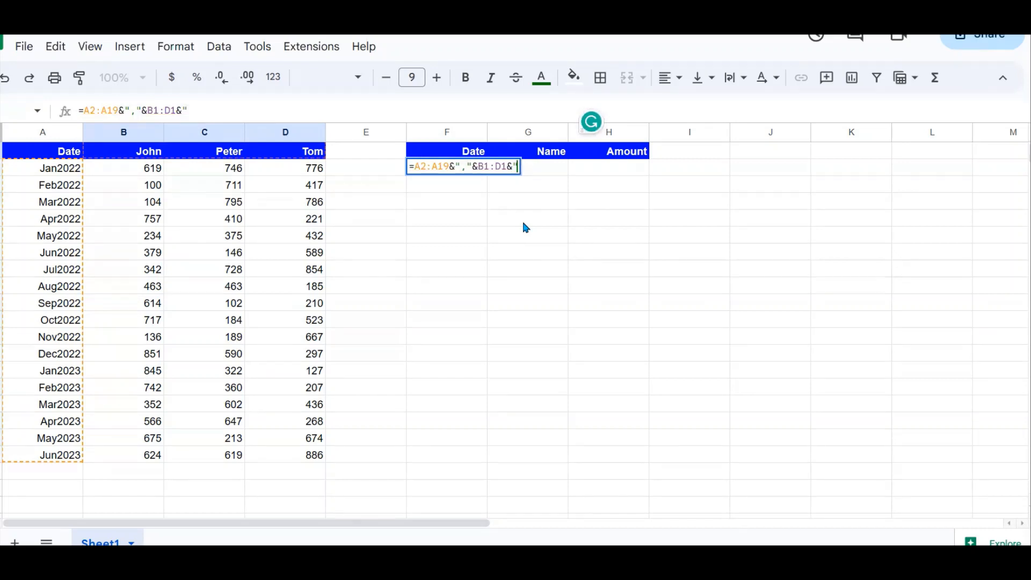
text(,")
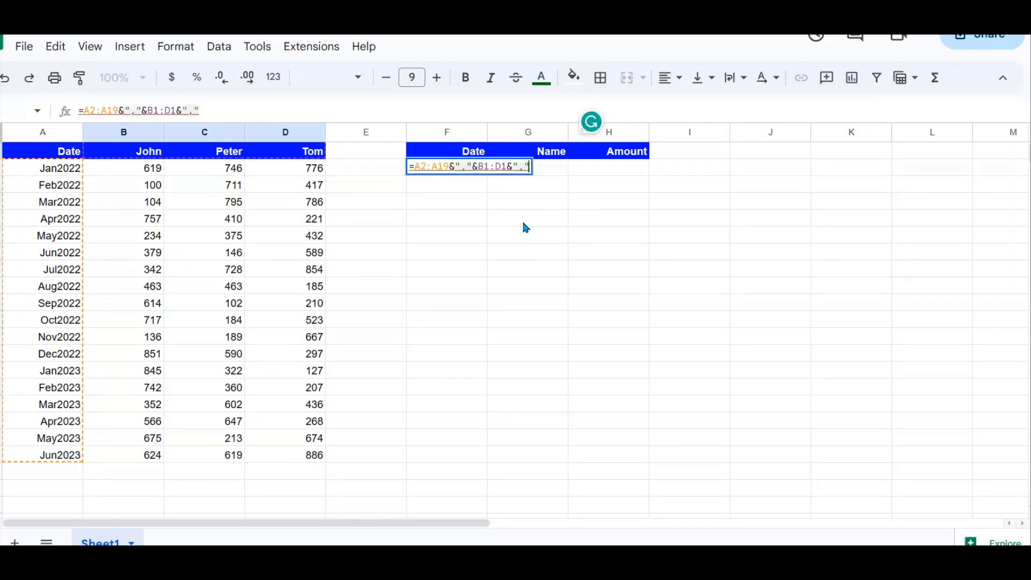
Step: Join the figures in B2:D19 to the end of the F2 formula and enter it
text(&)
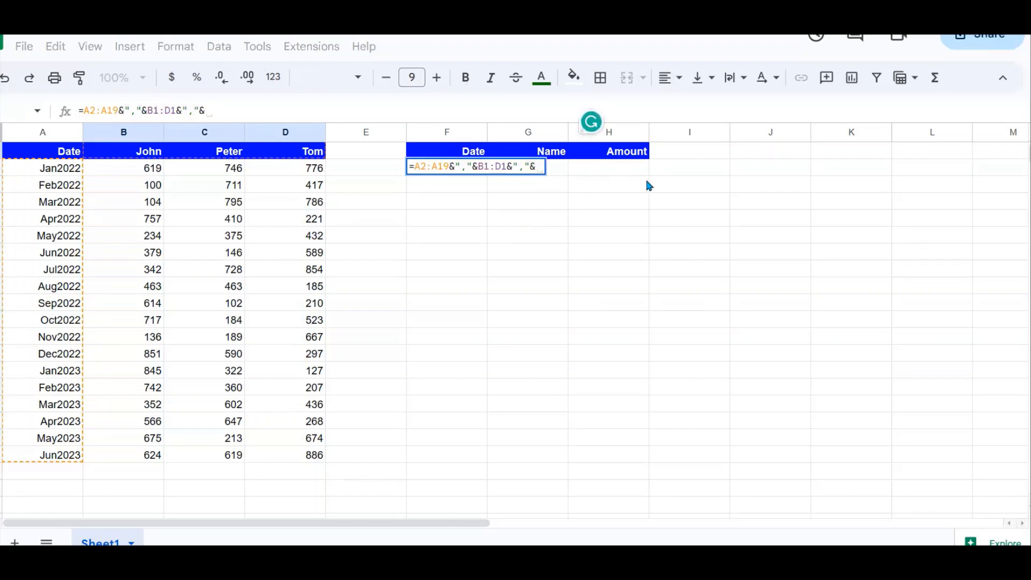
drag(154, 171, 307, 460)
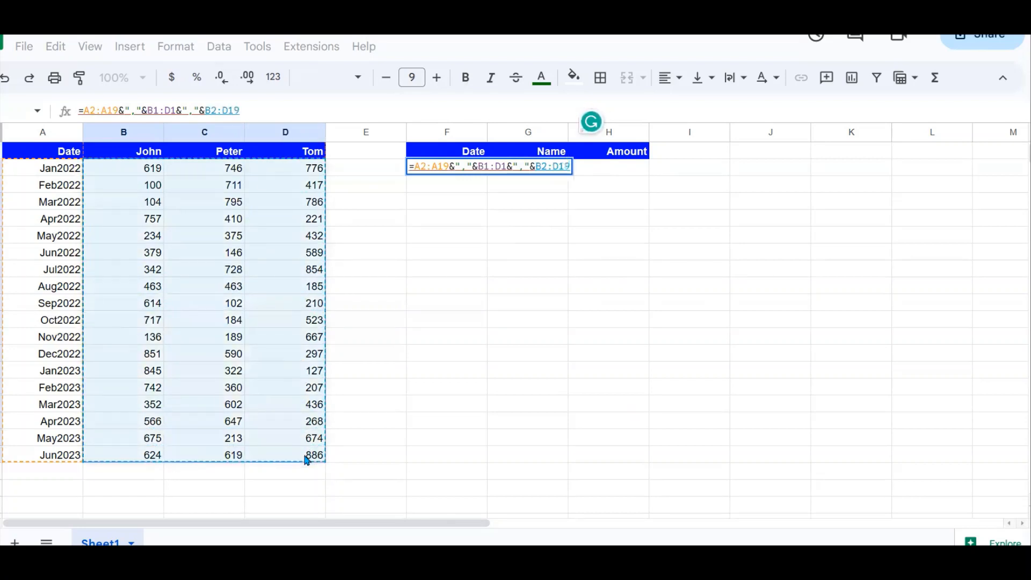
key(Return)
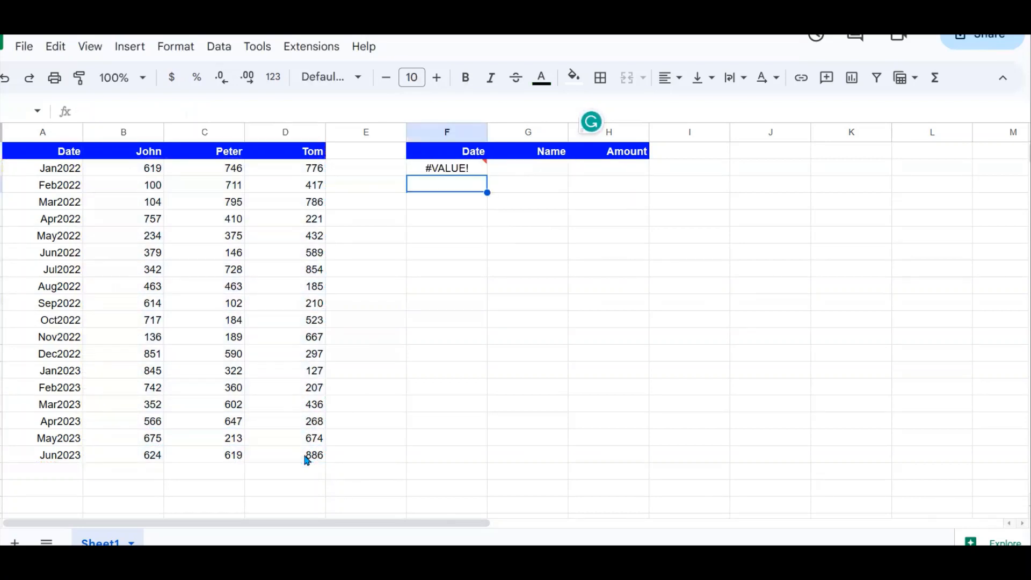
Step: Wrap the concatenation formula in F2 in ArrayFormula and enter it
click(465, 172)
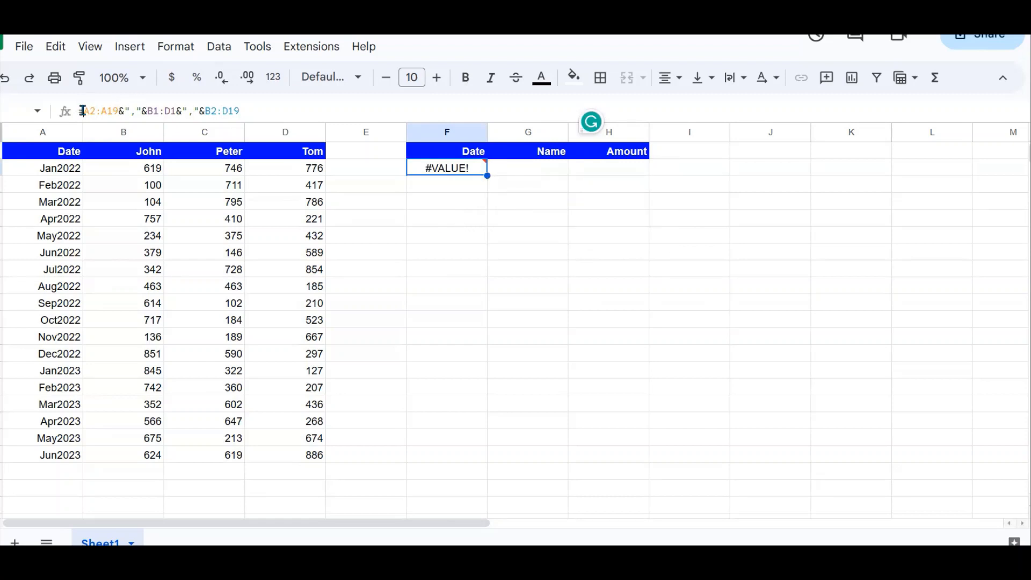
click(82, 111)
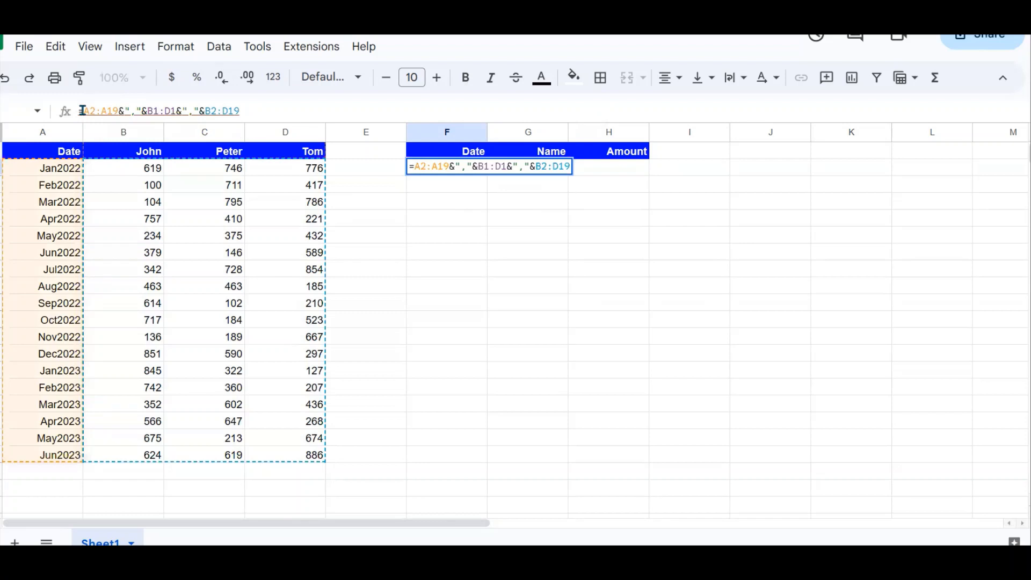
key(ctrl+shift+Return)
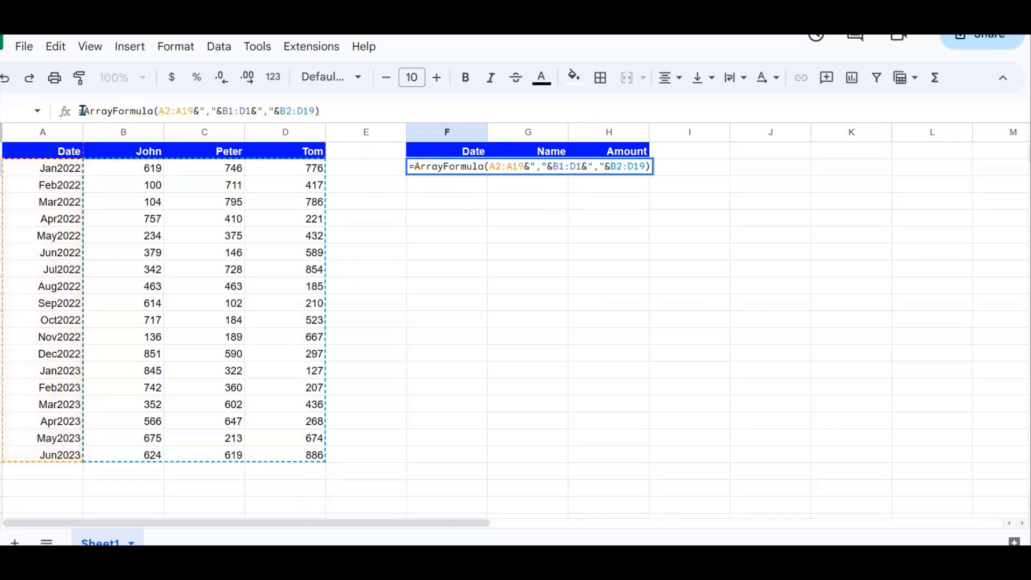
key(Return)
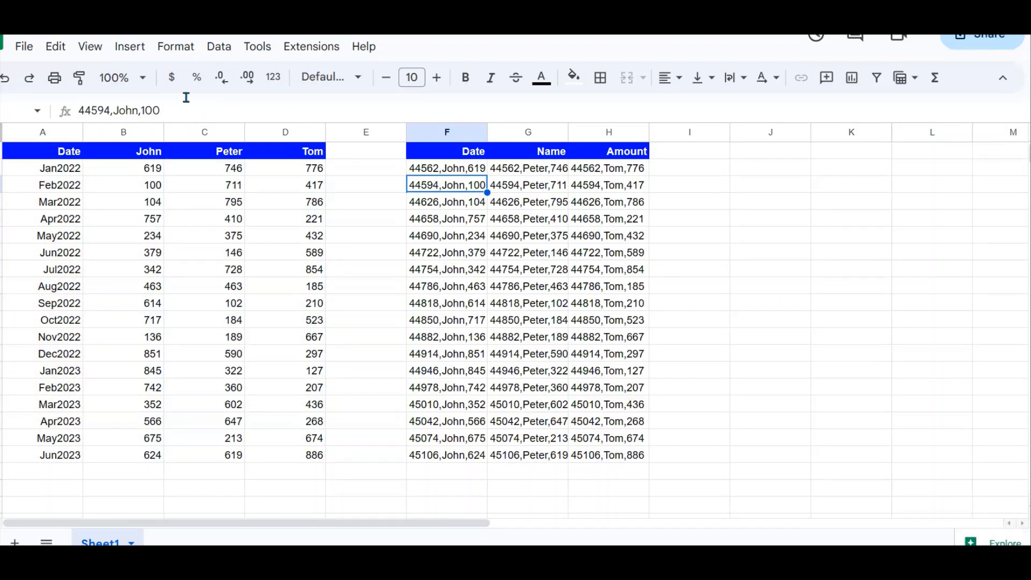
Step: Widen columns F, G and H so the combined text fits in each column
click(456, 171)
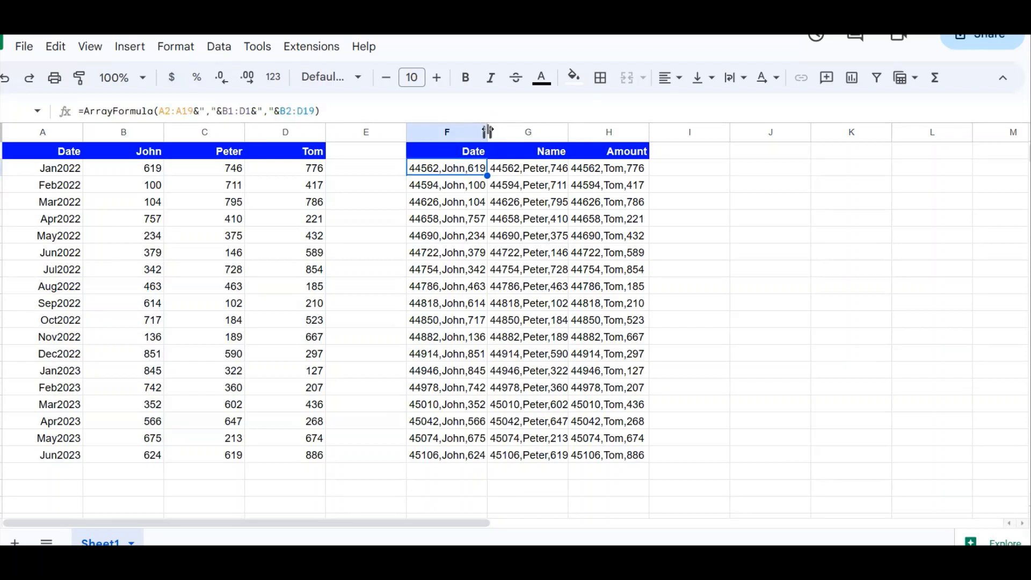
drag(487, 131, 515, 131)
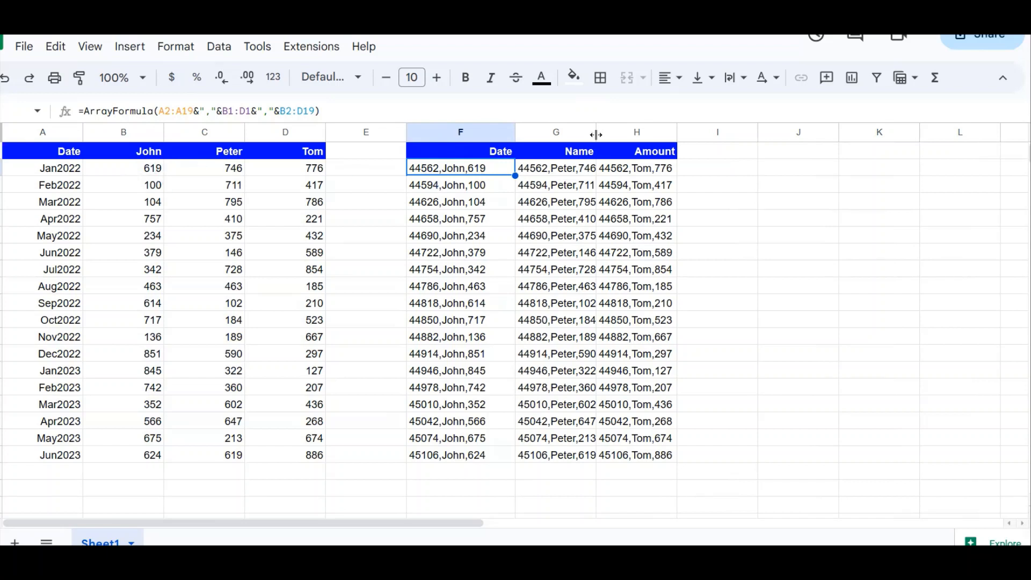
drag(596, 134, 623, 135)
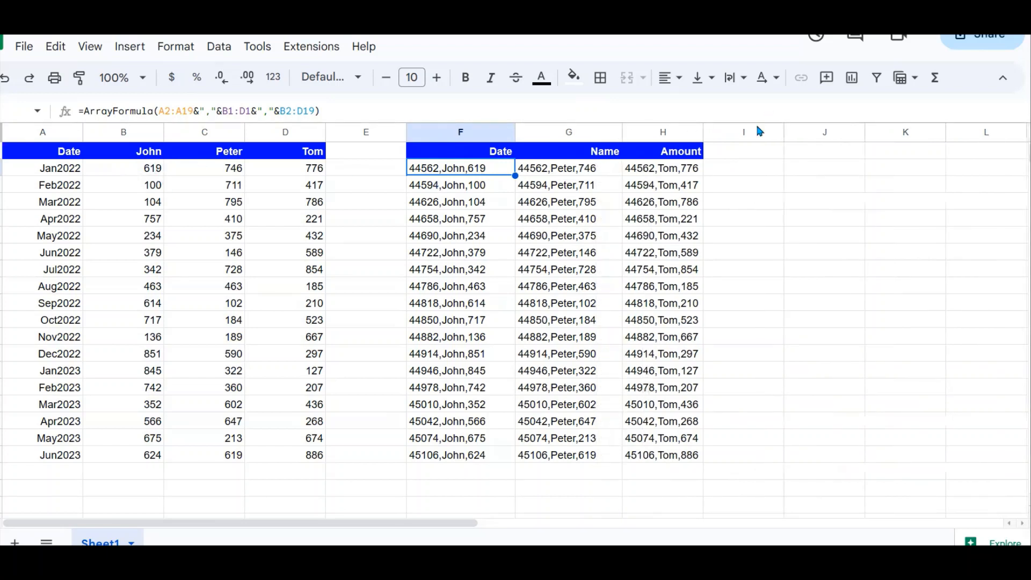
drag(704, 132, 728, 132)
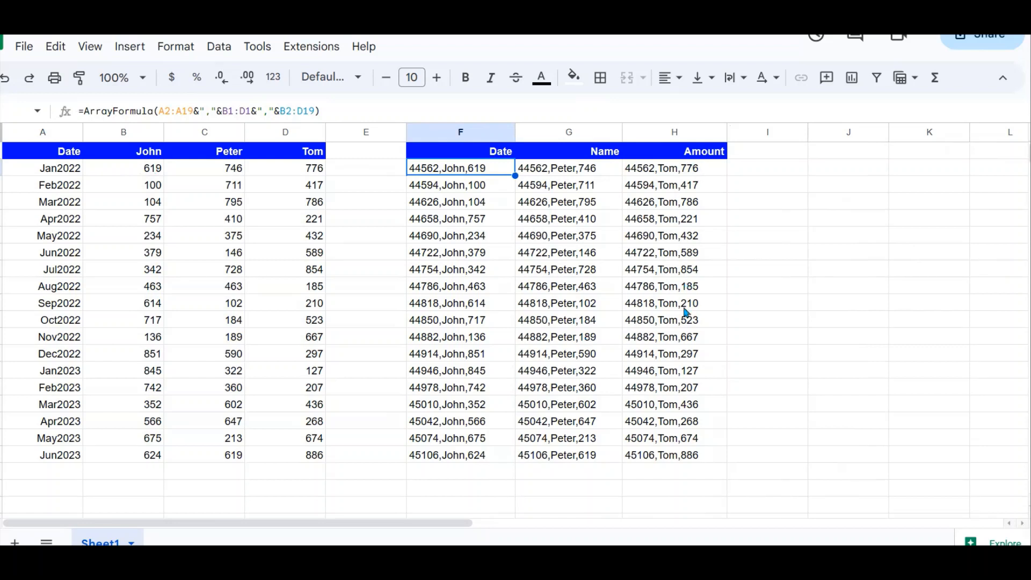
click(802, 219)
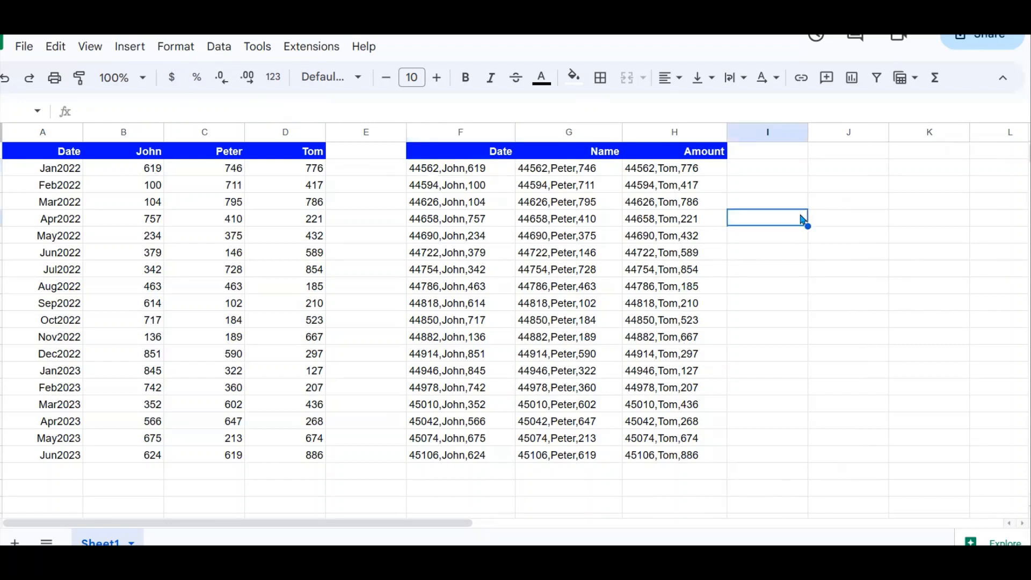
Step: Wrap the concatenation inside ArrayFormula in F2 with FLATTEN, closing it after B2:D19, and enter the formula
click(468, 173)
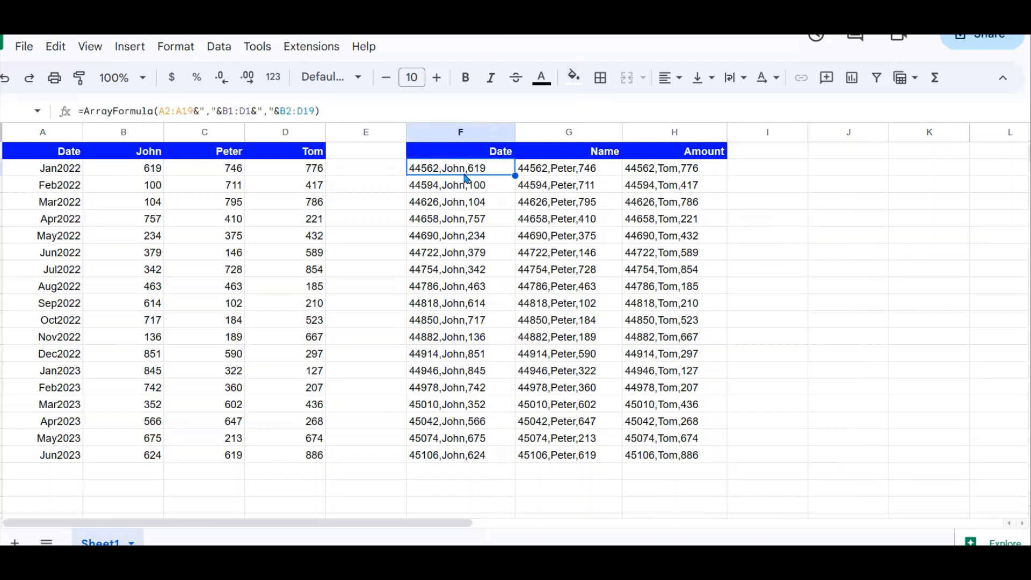
click(156, 111)
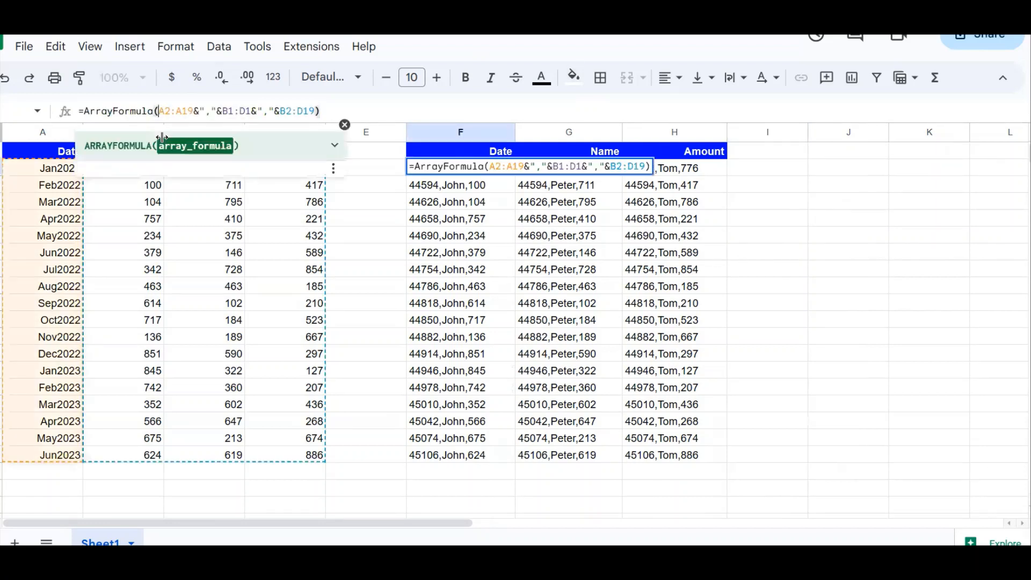
text(FLA)
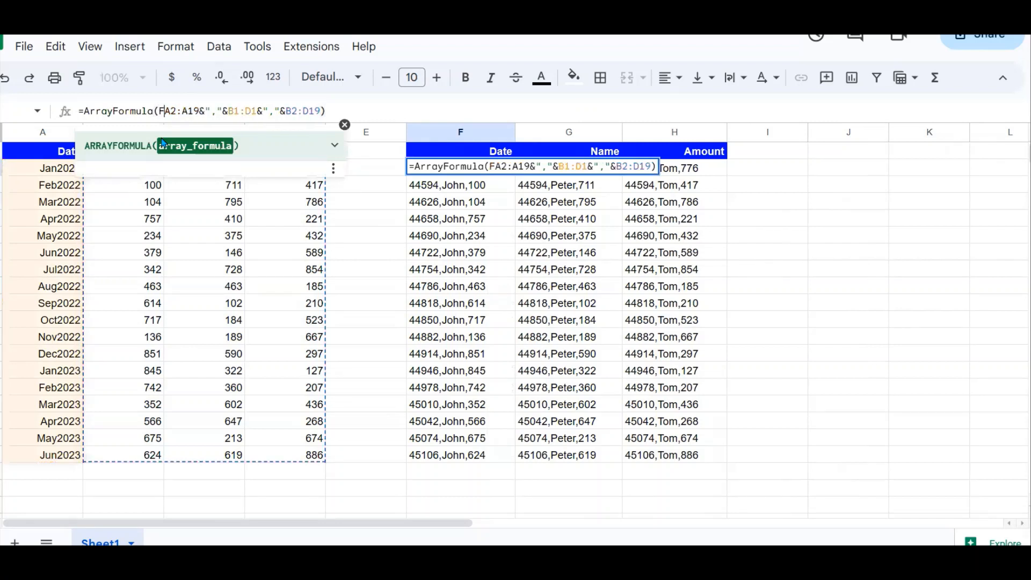
text(TTE)
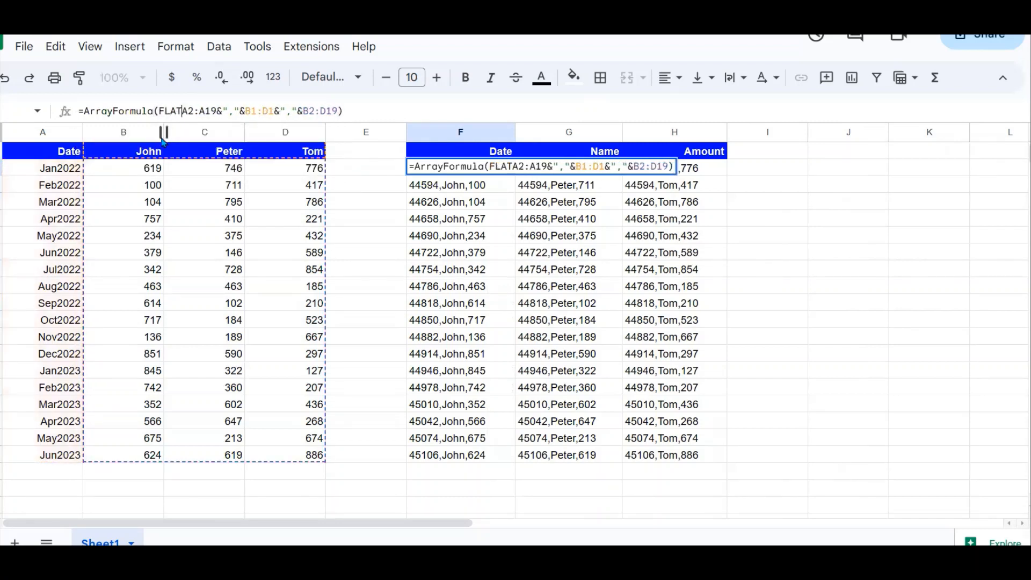
text(N)
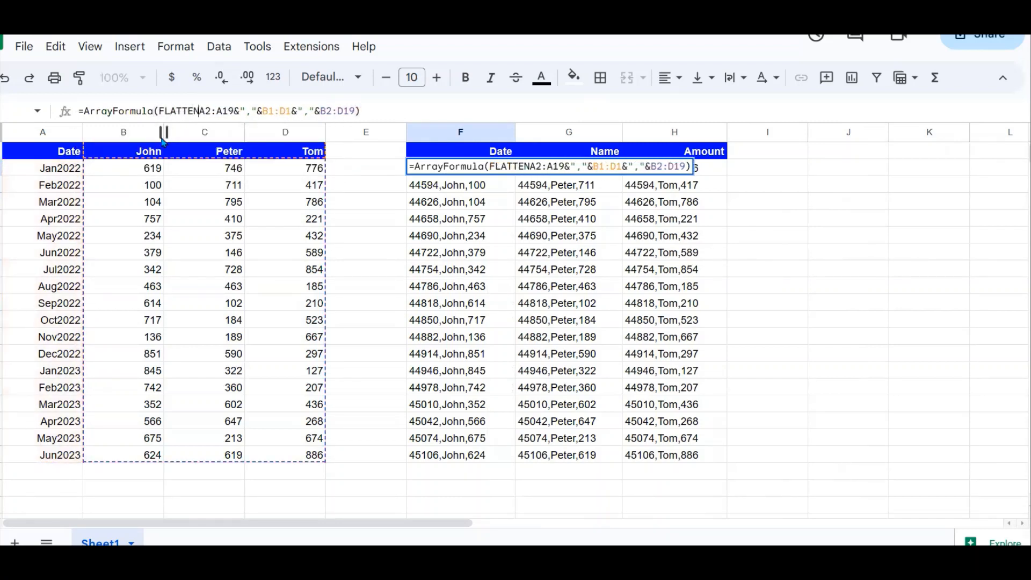
text(()
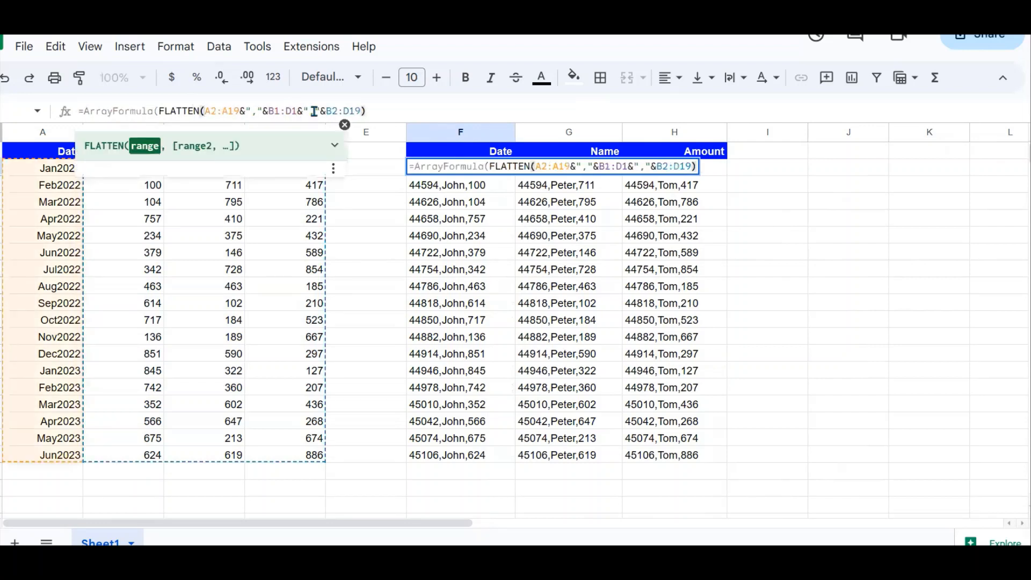
click(360, 111)
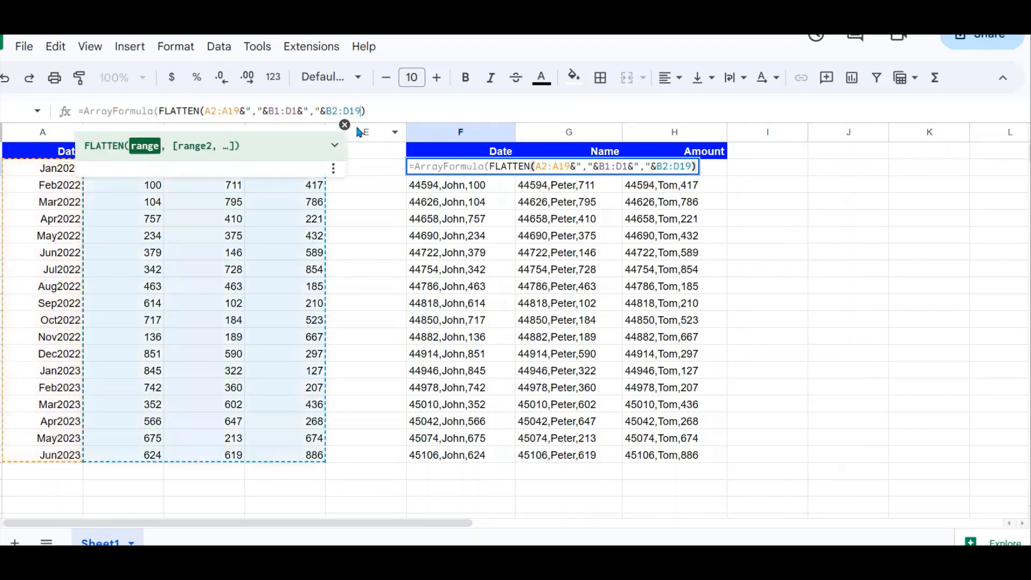
text())
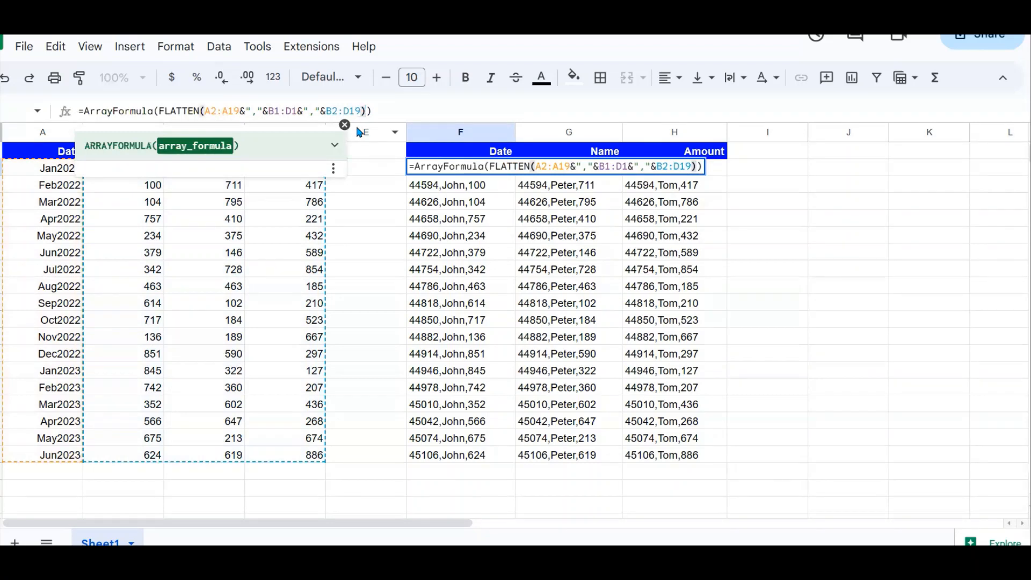
key(Return)
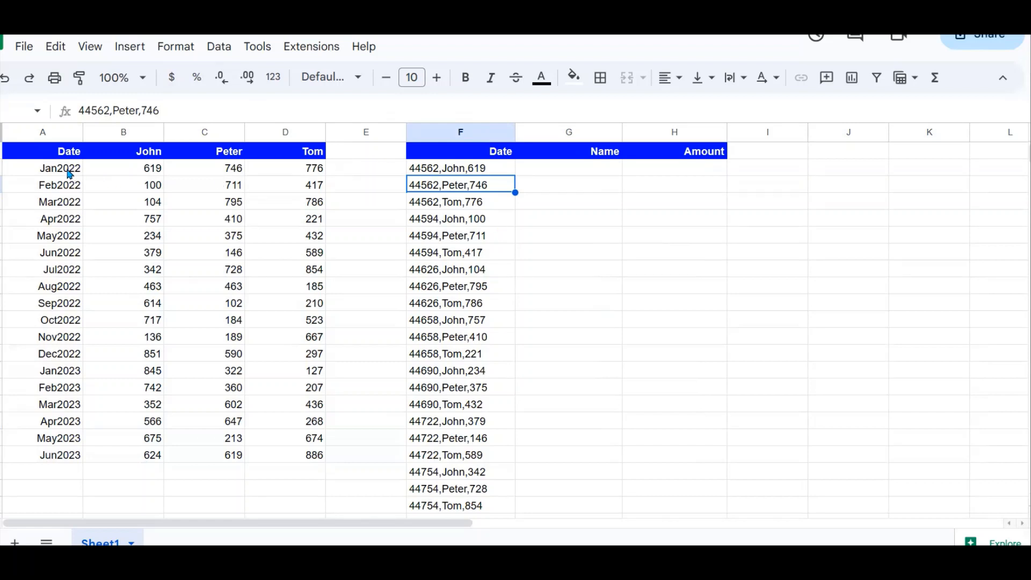
Step: Compare the Jan2022 date, each name header in B1:D1 and the row 2 amounts with the flattened entries in column F
drag(69, 171, 306, 182)
click(173, 168)
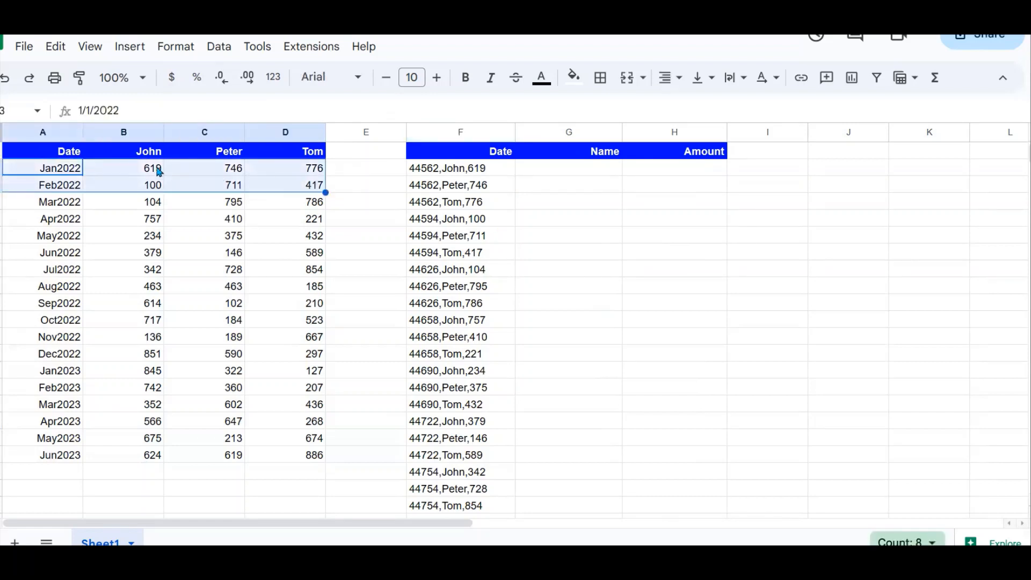
click(80, 173)
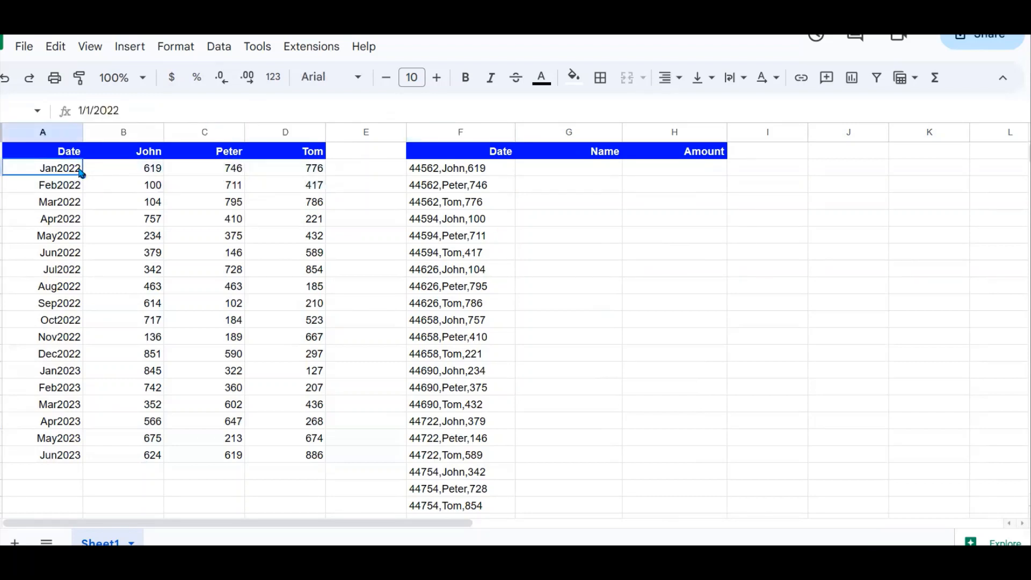
click(156, 171)
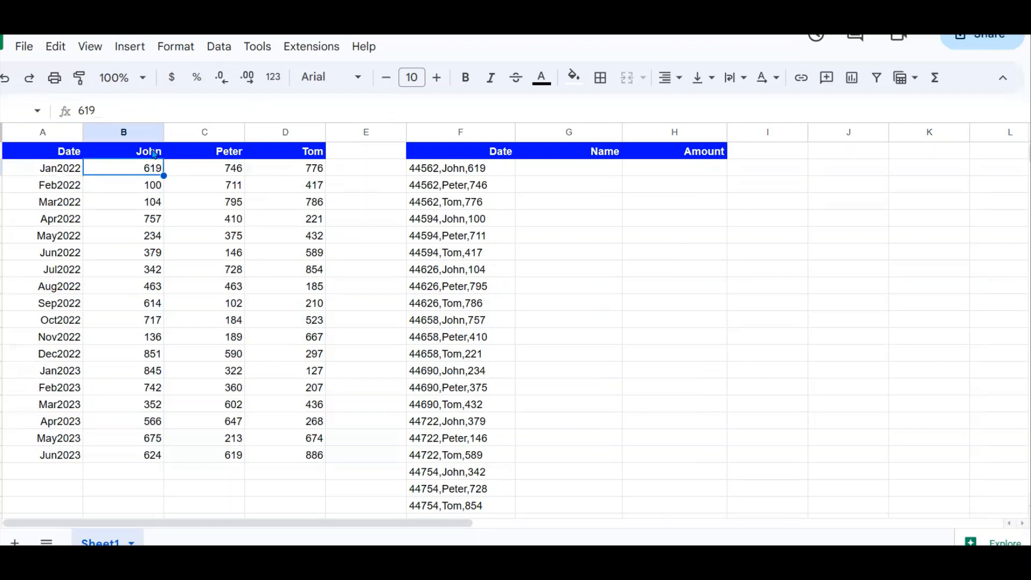
click(73, 172)
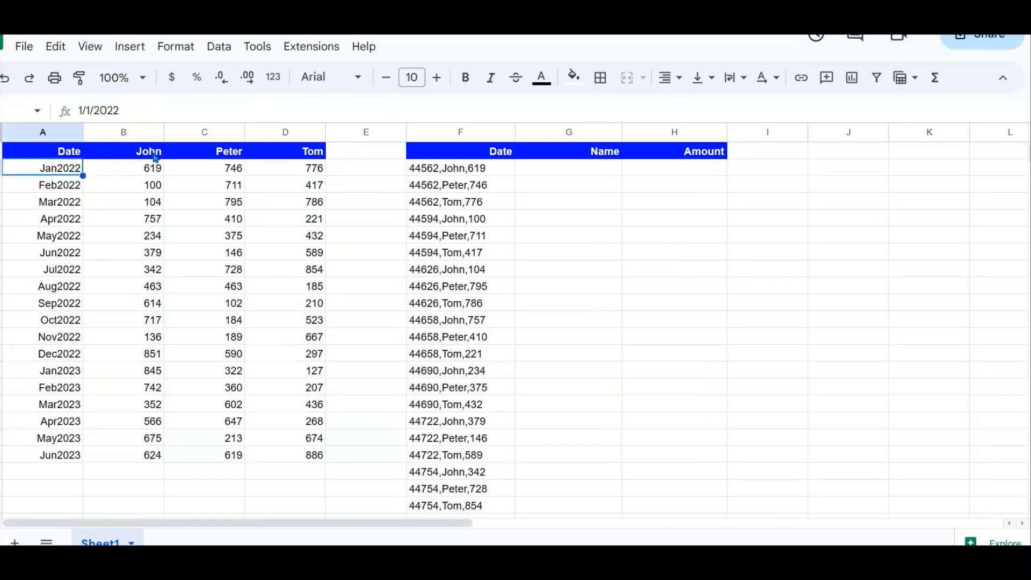
click(152, 157)
click(155, 173)
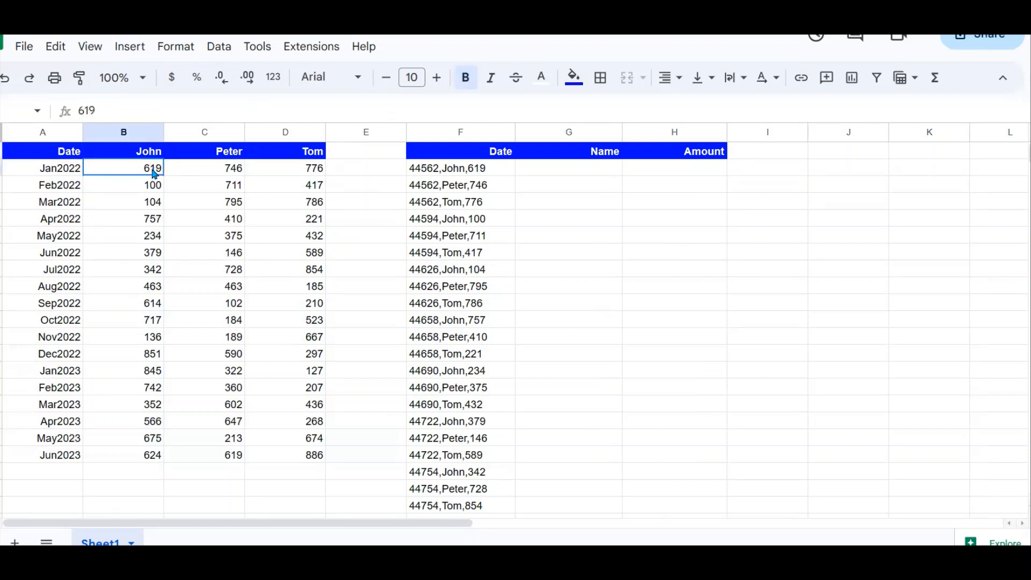
click(430, 188)
click(54, 170)
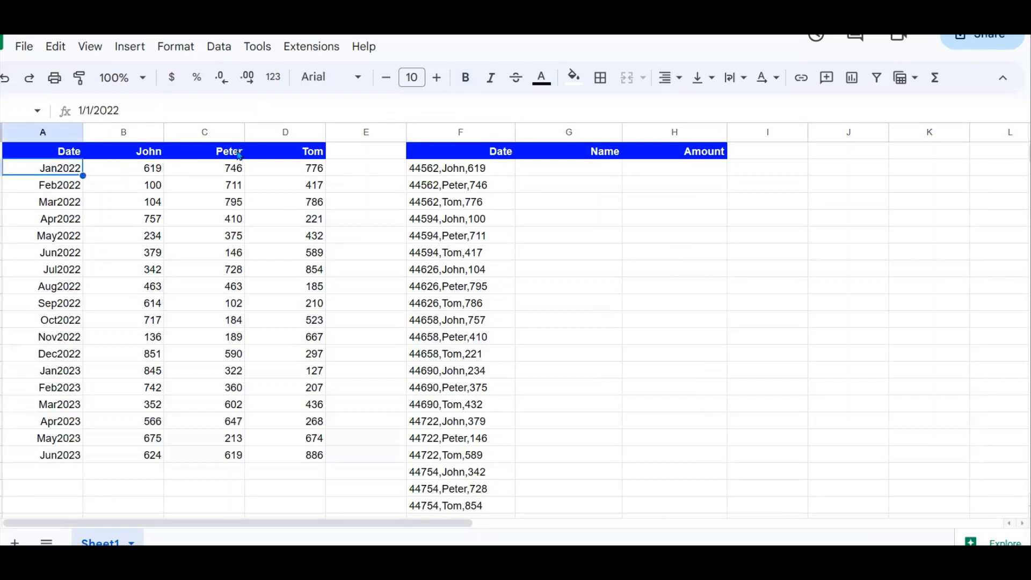
click(234, 153)
click(233, 173)
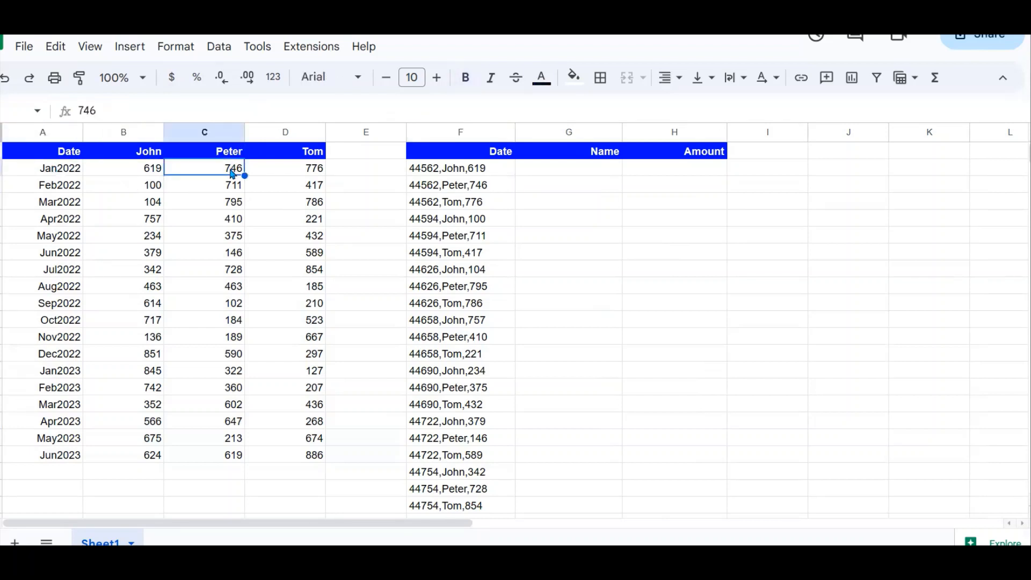
click(74, 171)
click(315, 156)
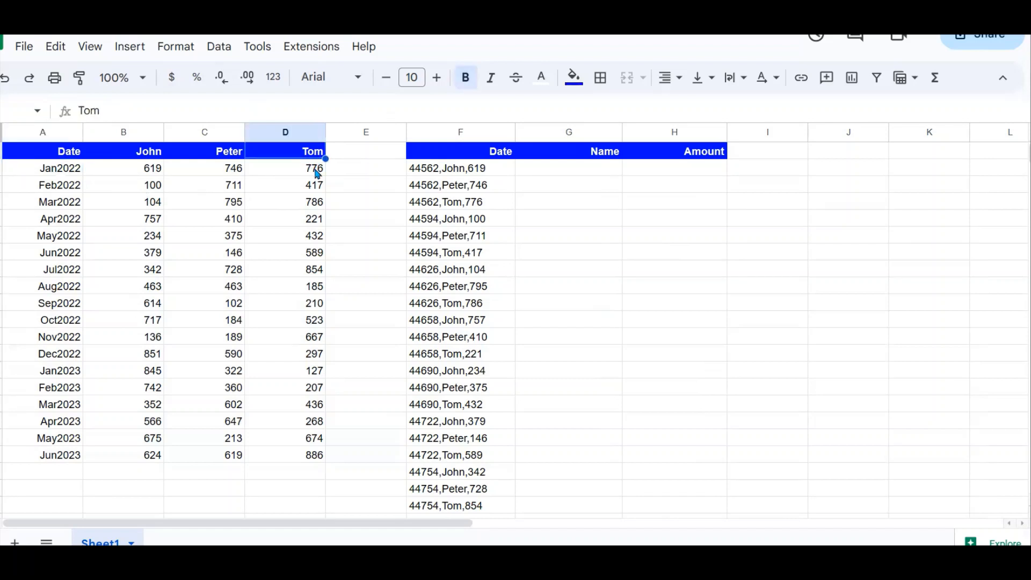
click(317, 172)
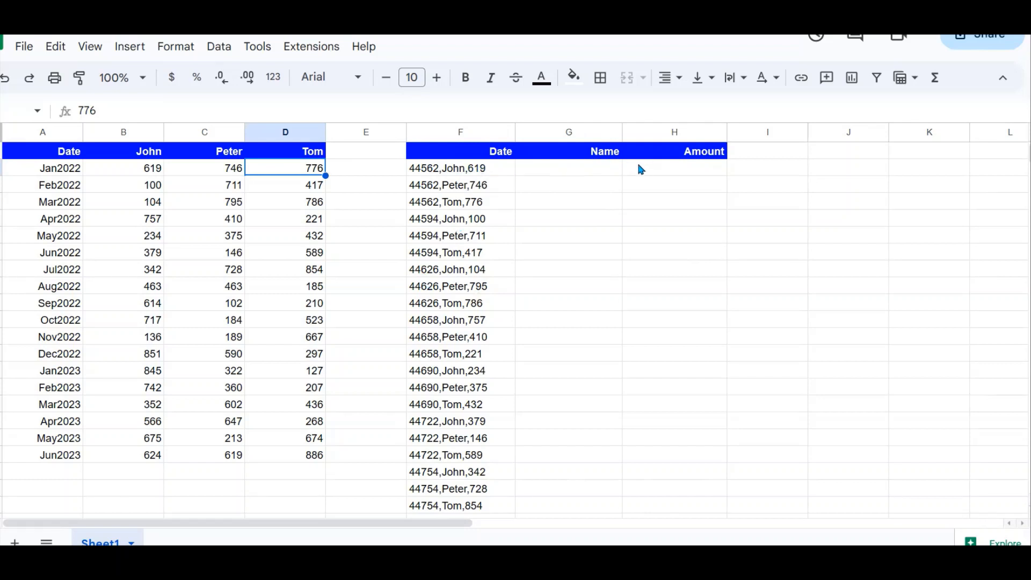
Step: Wrap the FLATTEN part of the F2 formula in SPLIT with "," as the delimiter and enter it
click(490, 176)
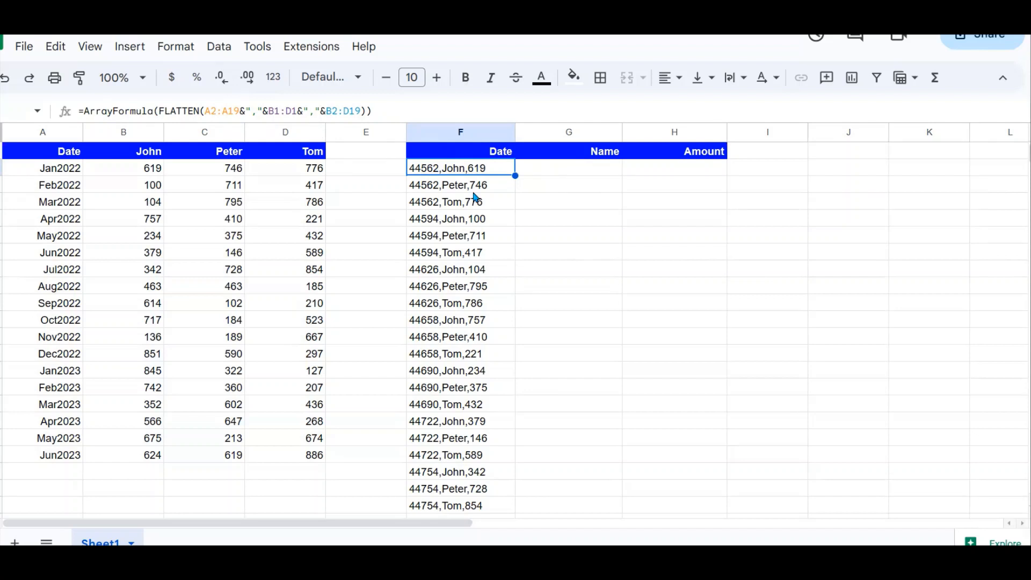
click(162, 113)
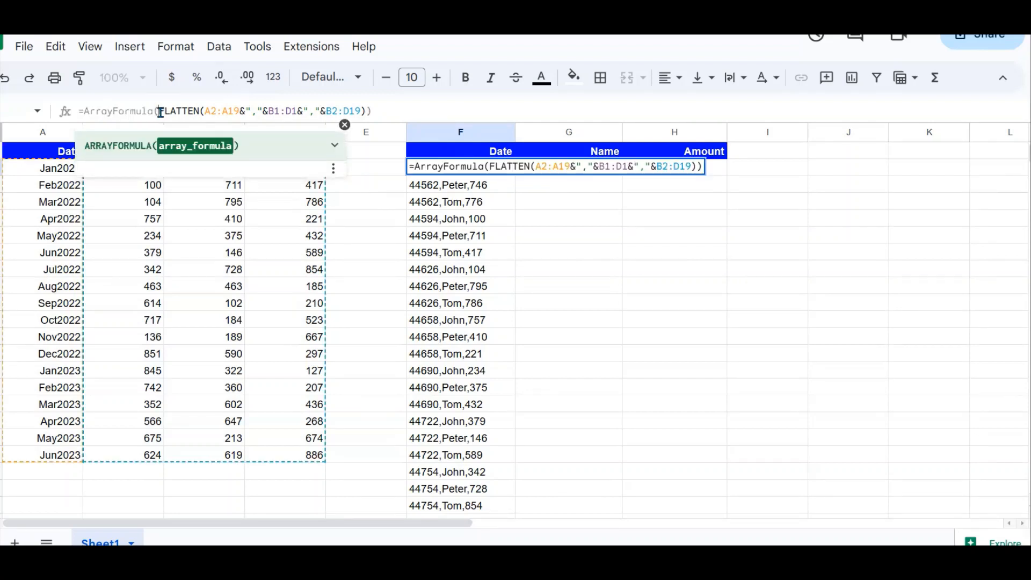
text(SPLIT()
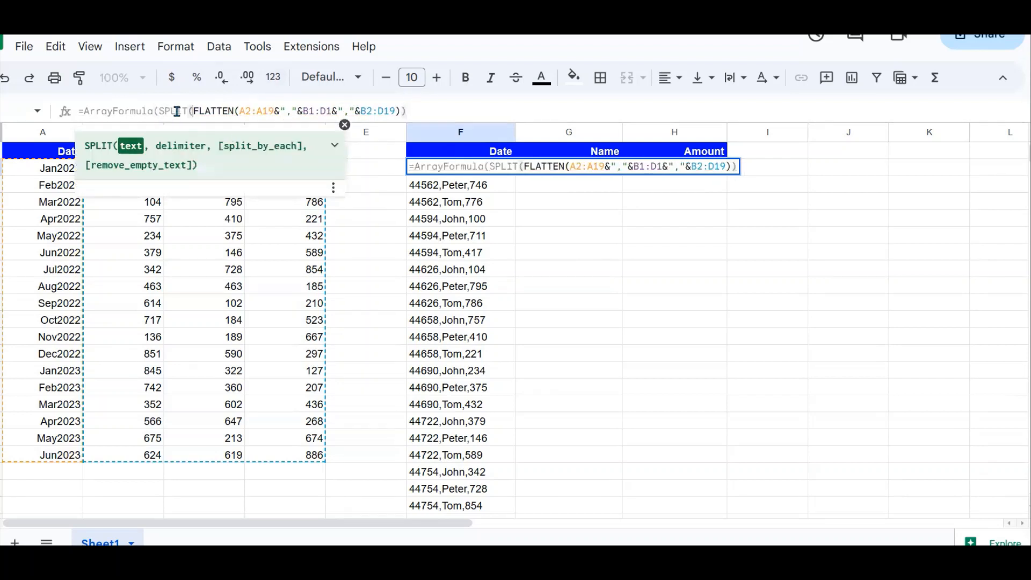
click(402, 111)
text(, )
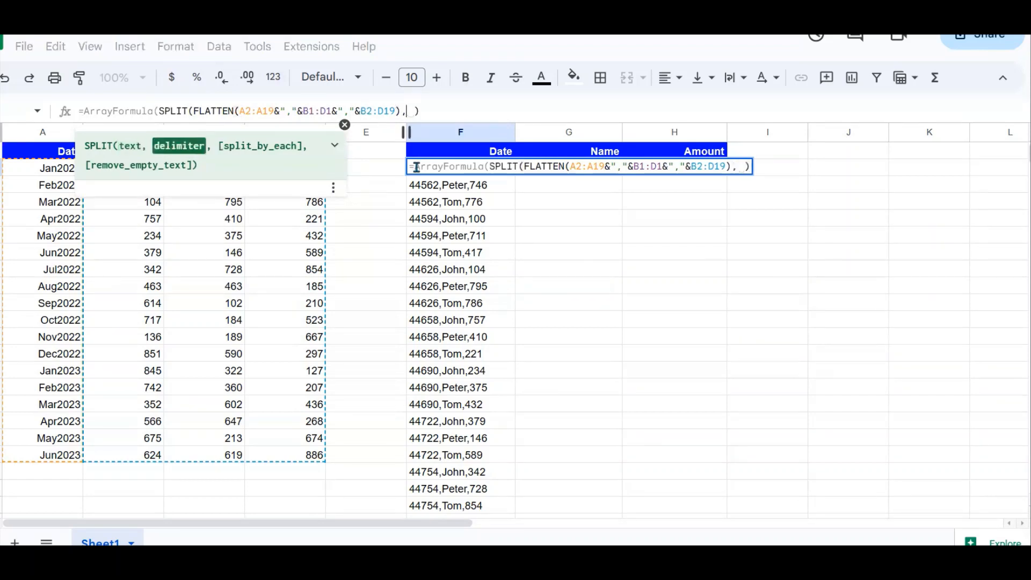
text(",)
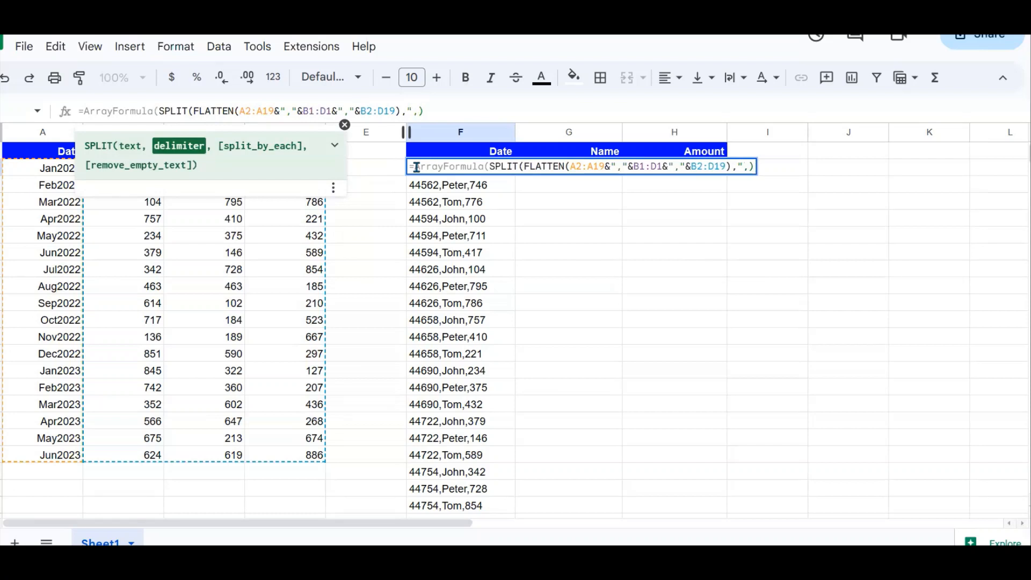
text("))
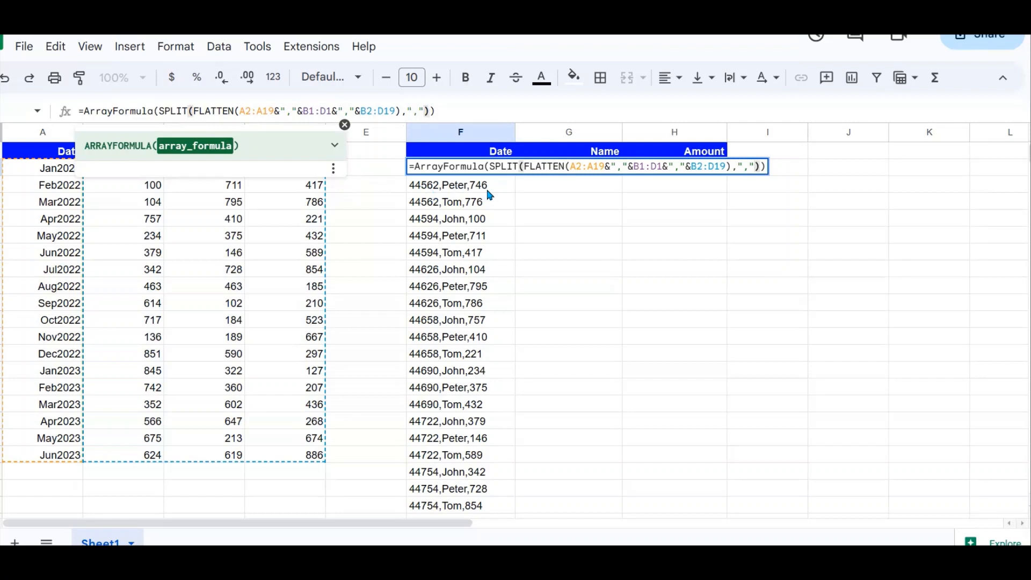
key(Return)
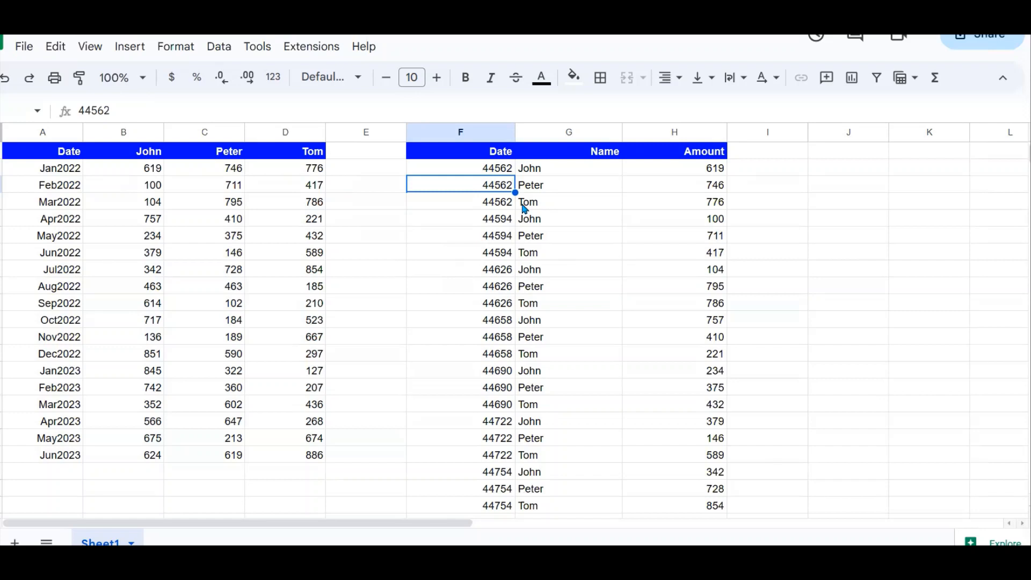
Step: Format column F with the Date time number format
click(483, 132)
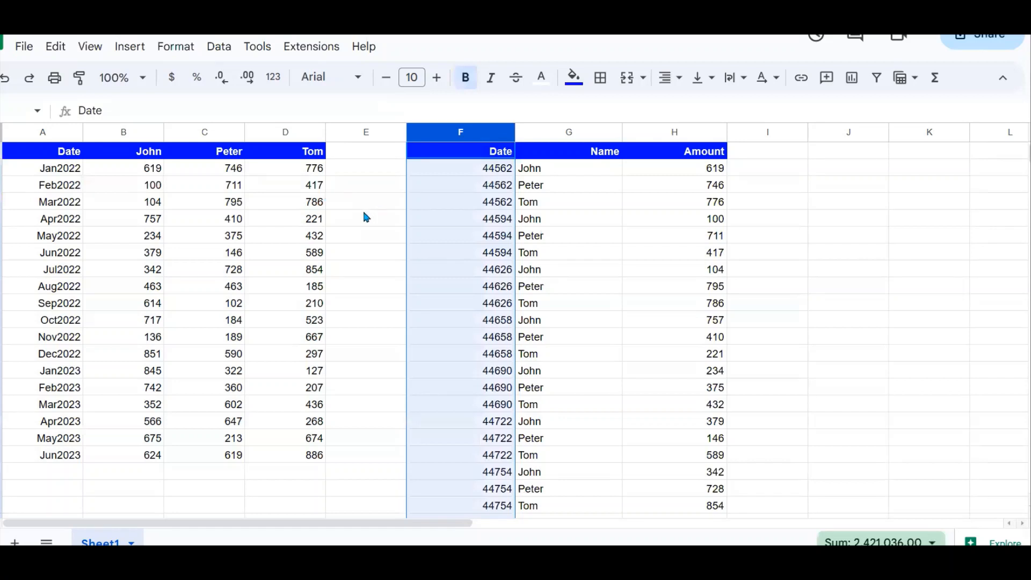
click(182, 48)
mouse_move(203, 112)
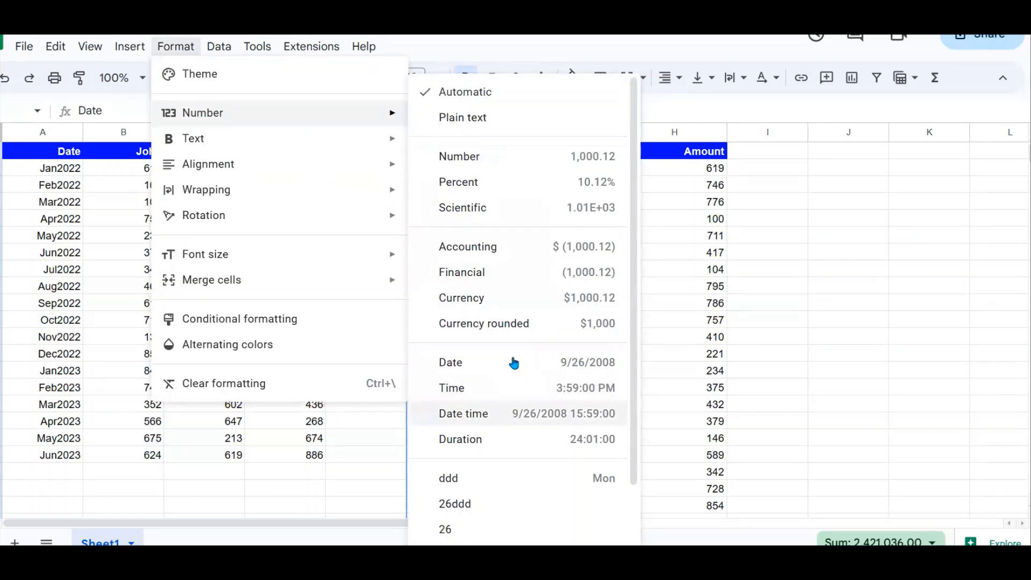
click(513, 363)
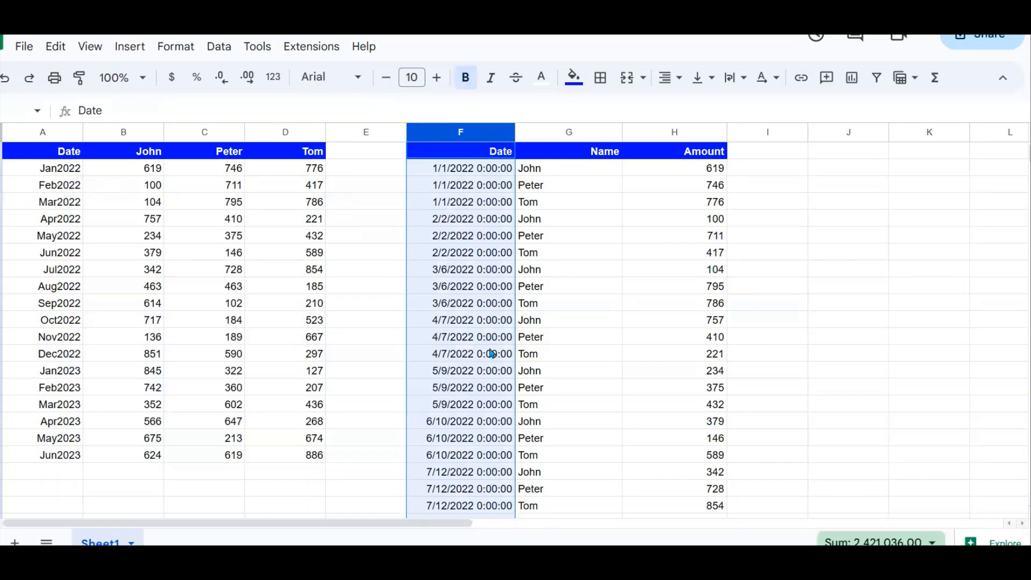
click(568, 271)
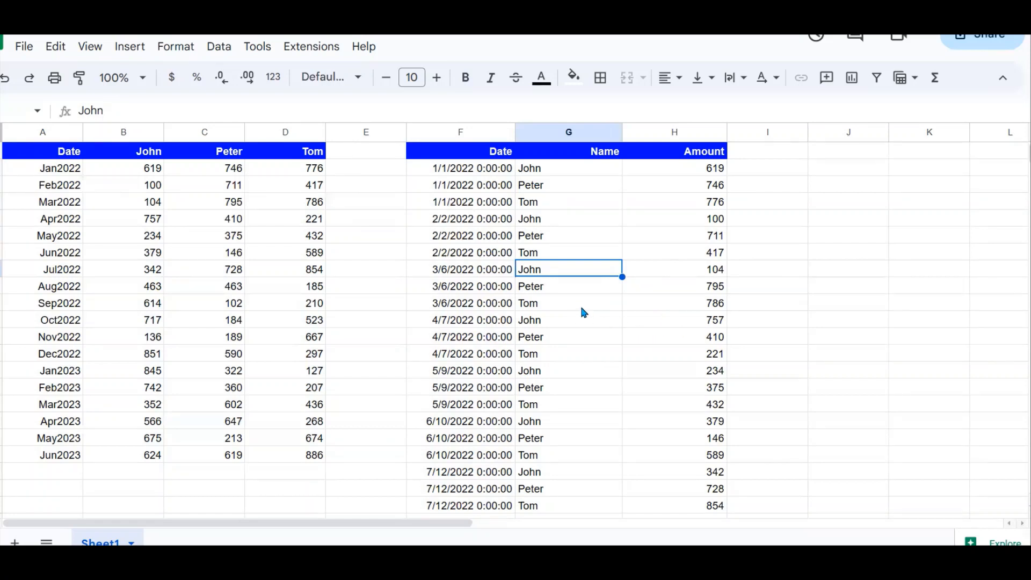
Step: Highlight the complete ArrayFormula, SPLIT and FLATTEN formula in F2 for review and leave the cell without editing it
click(488, 171)
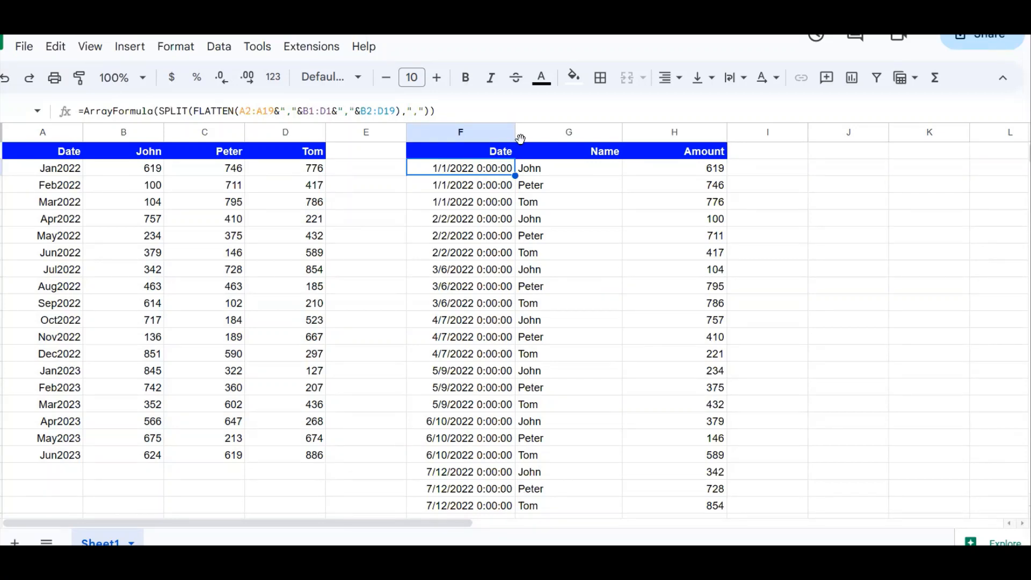
click(451, 104)
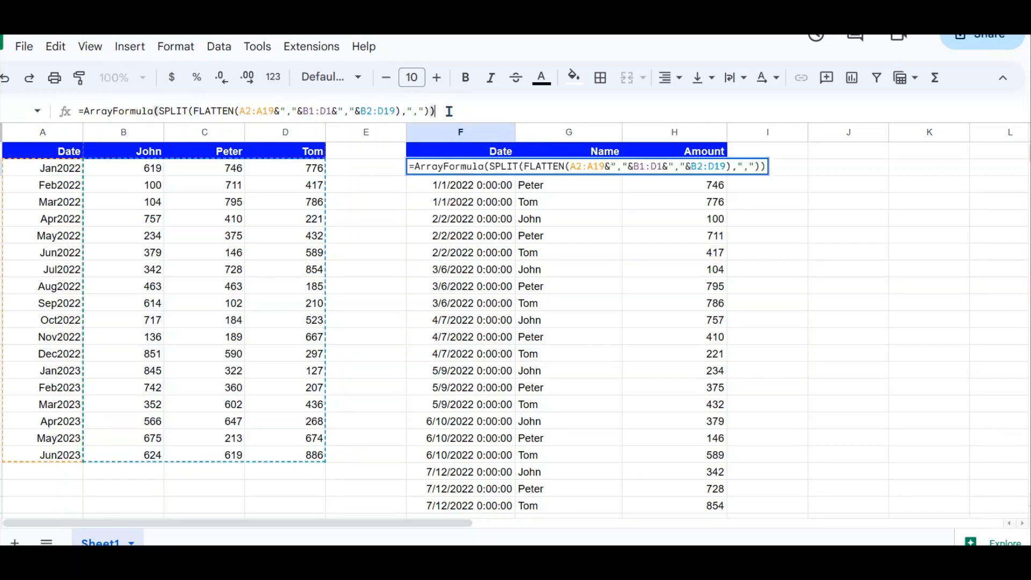
drag(451, 104, 80, 102)
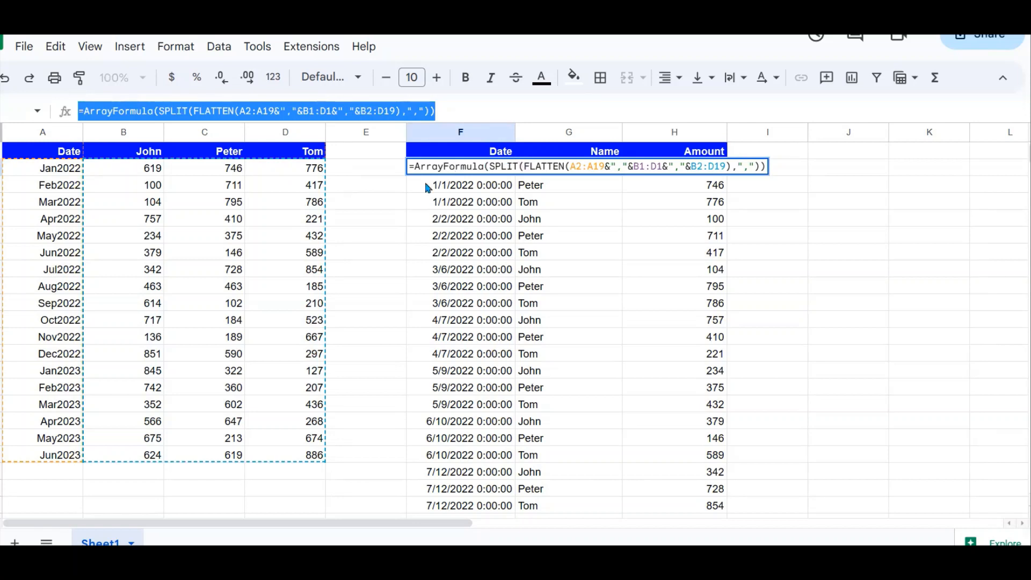
click(706, 240)
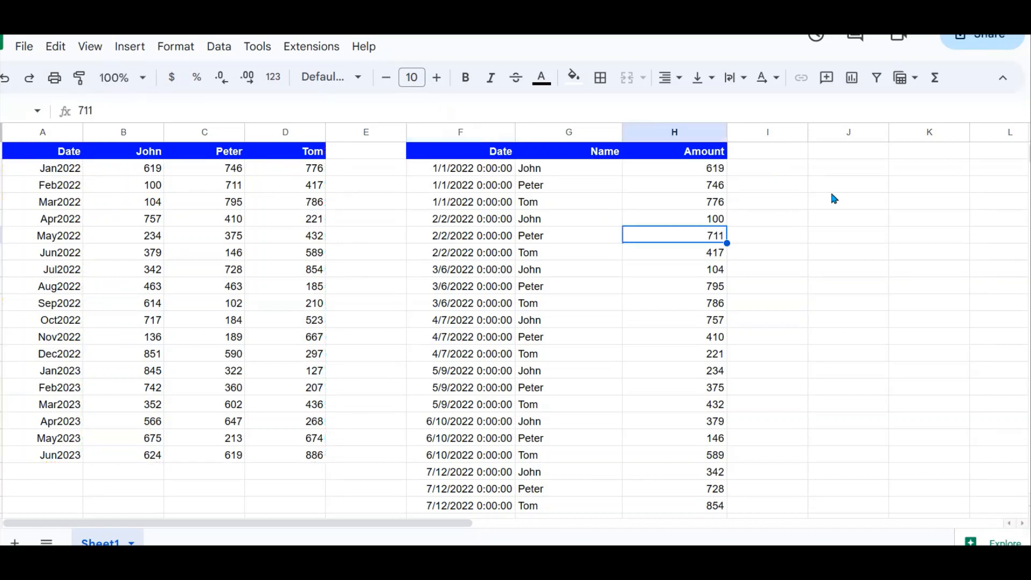
Step: Copy the F2 formula text without its leading equals sign and leave the cell unchanged
click(821, 169)
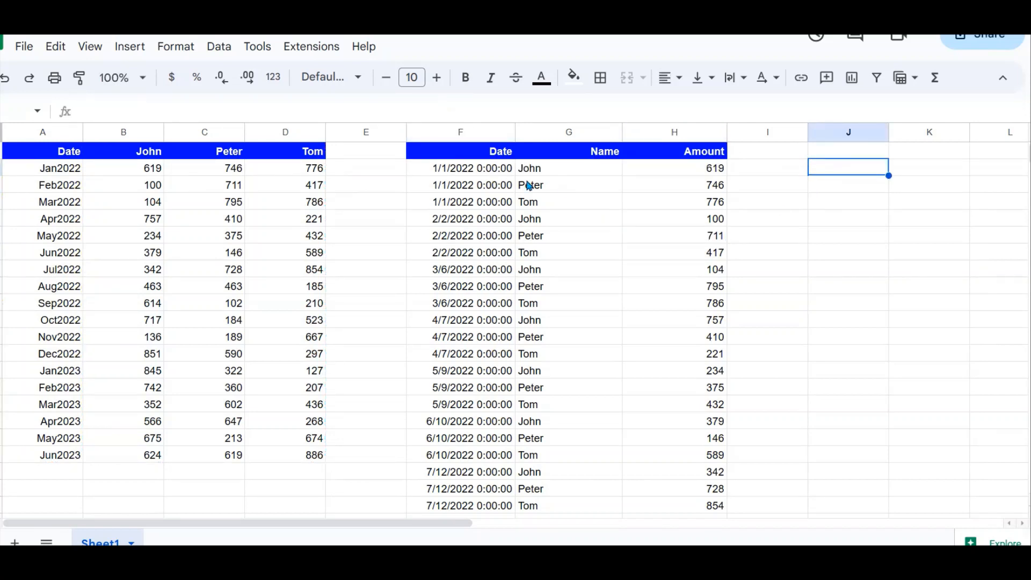
click(496, 169)
click(446, 111)
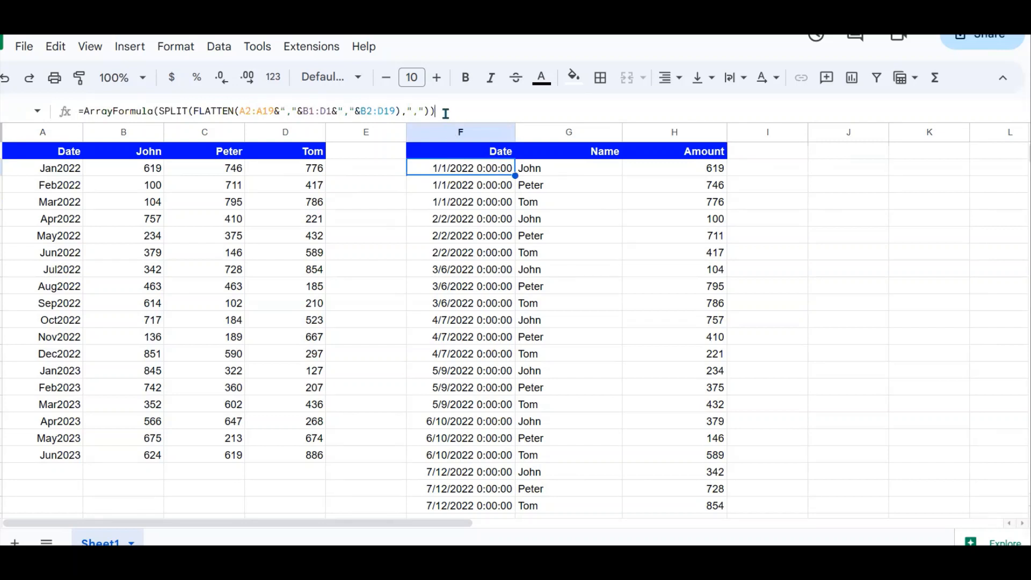
drag(446, 111, 83, 111)
key(ctrl+c)
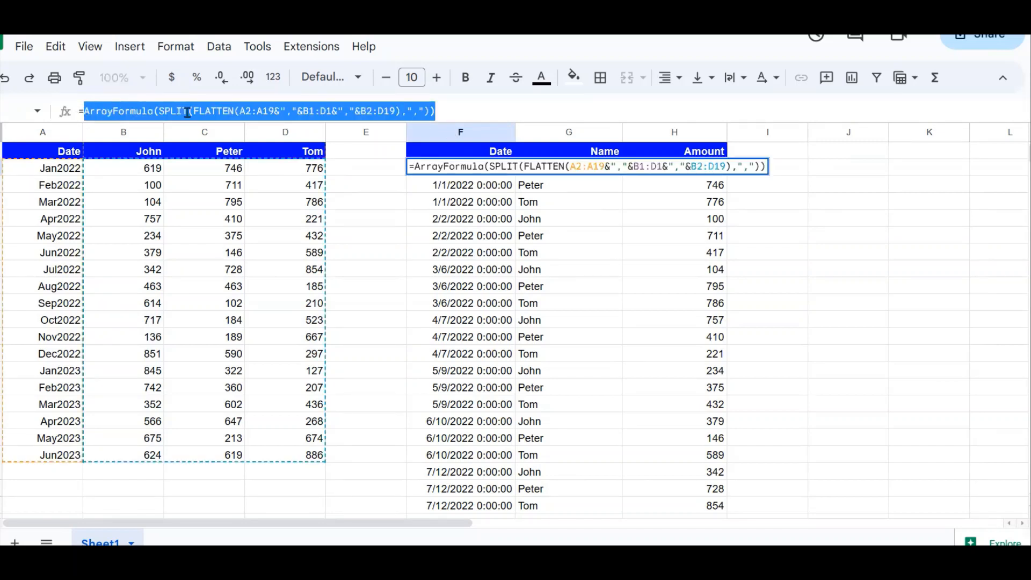
click(346, 253)
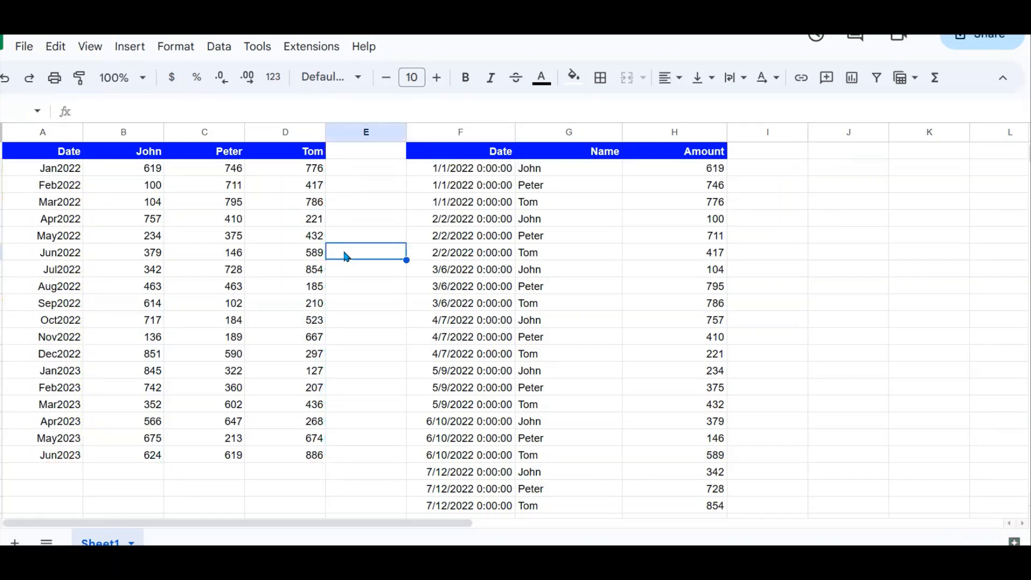
Step: Start a new named function called UNPIVOT with the description "This function unpivots data"
click(218, 51)
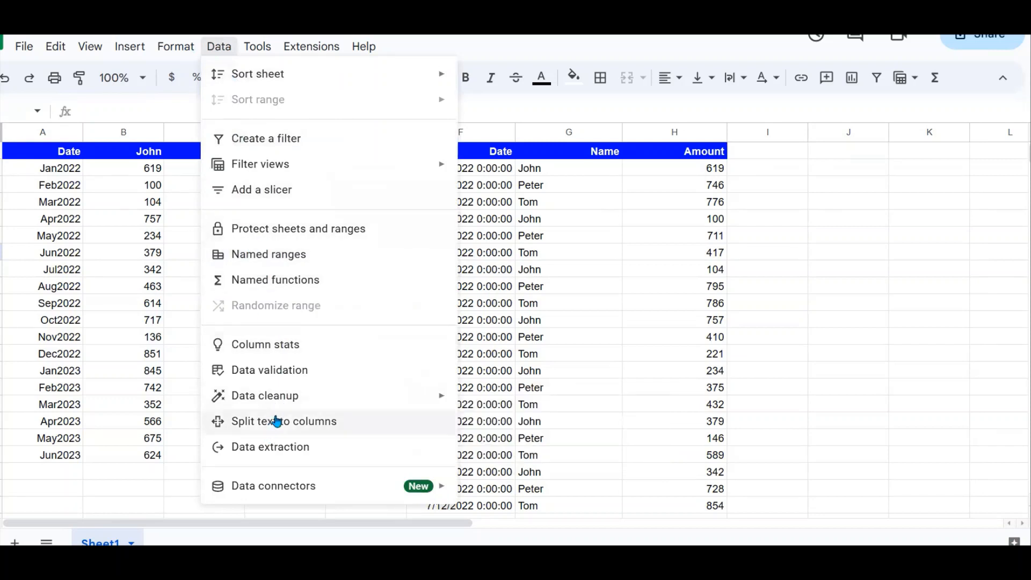
click(292, 280)
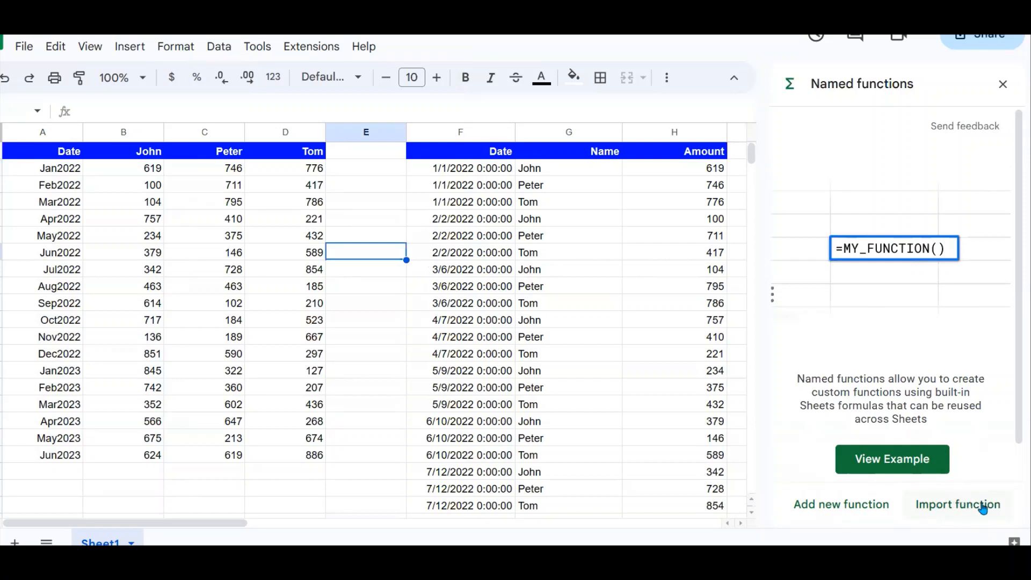
click(831, 507)
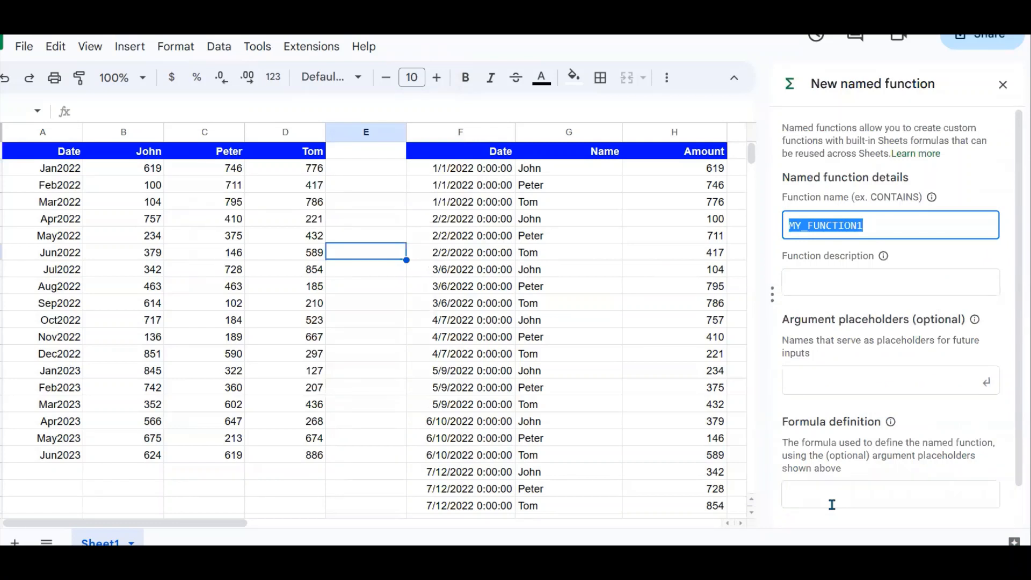
text(UN)
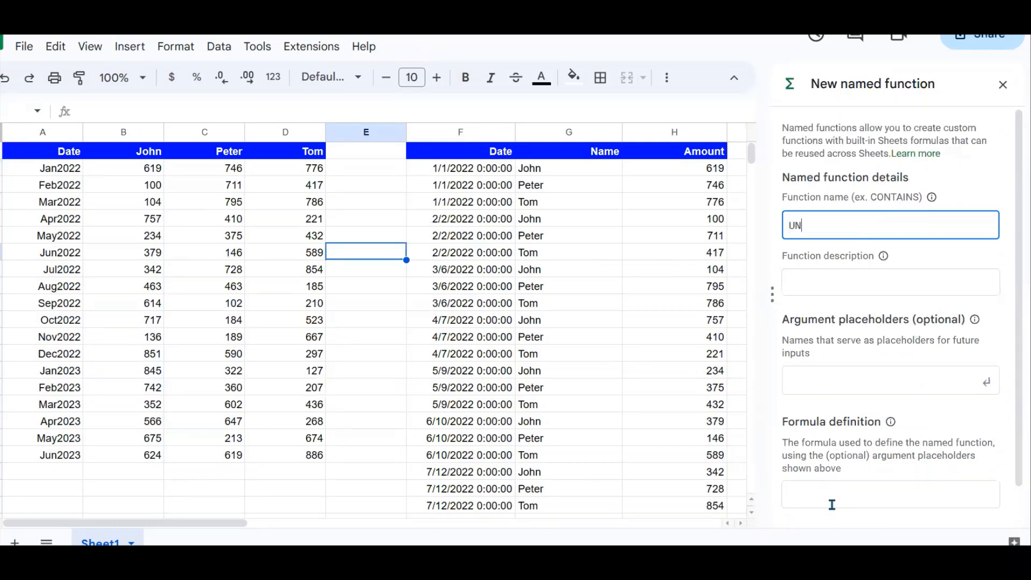
text(PIVOT)
click(821, 291)
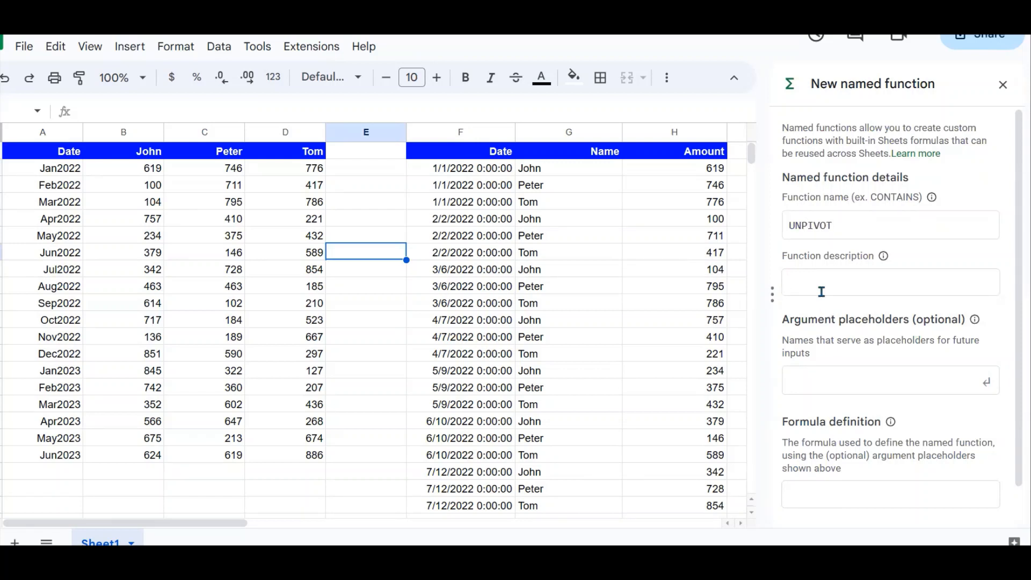
text(This function unpivots data)
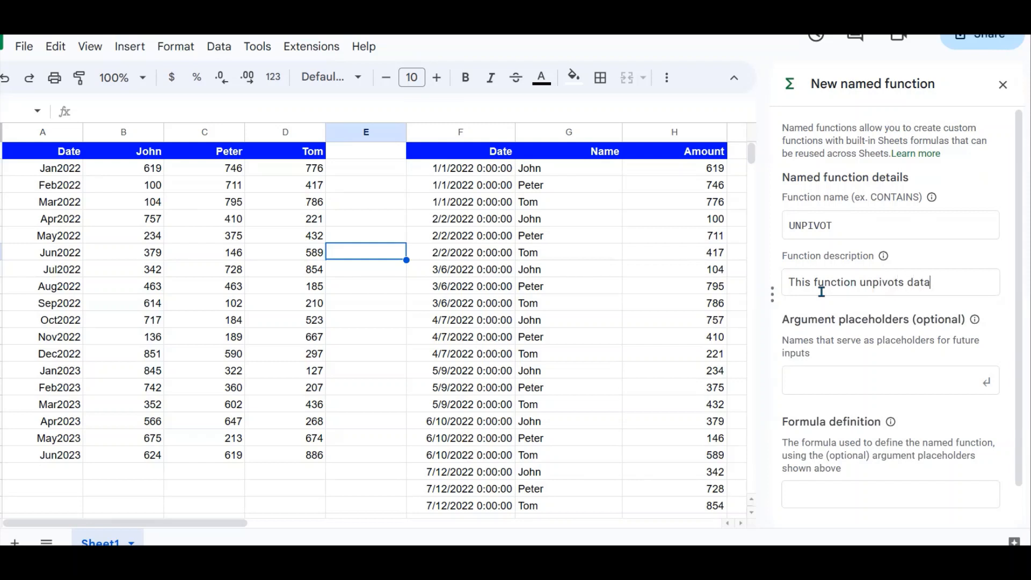
Step: Add the argument placeholders rowrange and colrange to the UNPIVOT function
scroll(999, 333, down, 2)
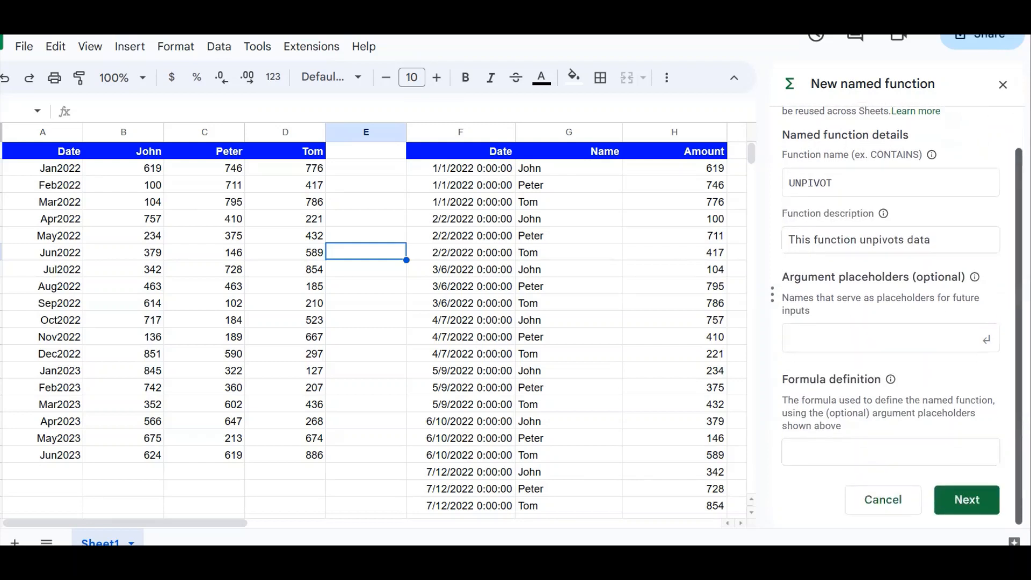
click(832, 340)
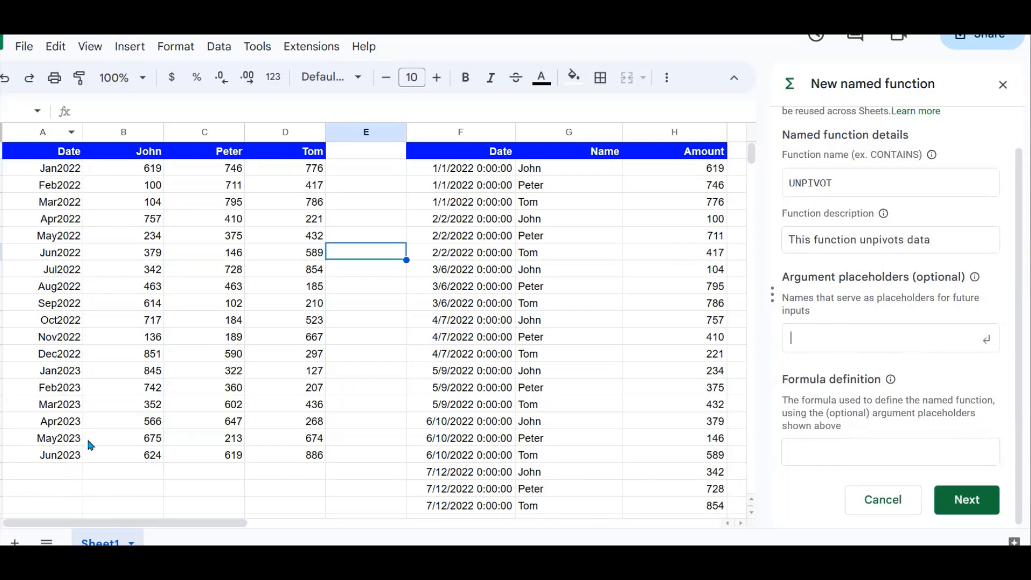
text(rowrange)
click(988, 343)
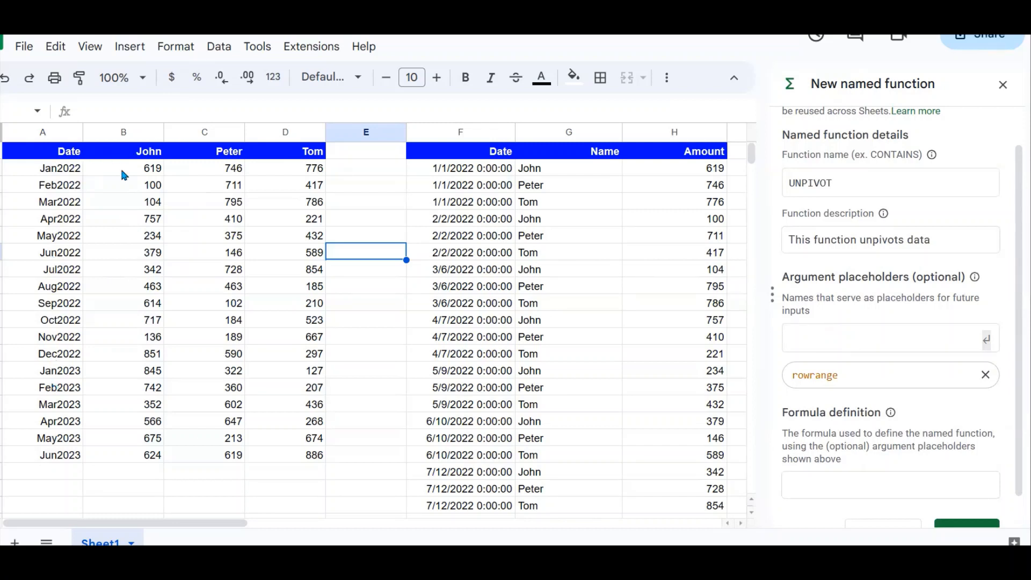
click(807, 345)
text(colrange)
click(988, 345)
Step: Add a third argument placeholder named dataset for the amounts in B2:D19
click(817, 335)
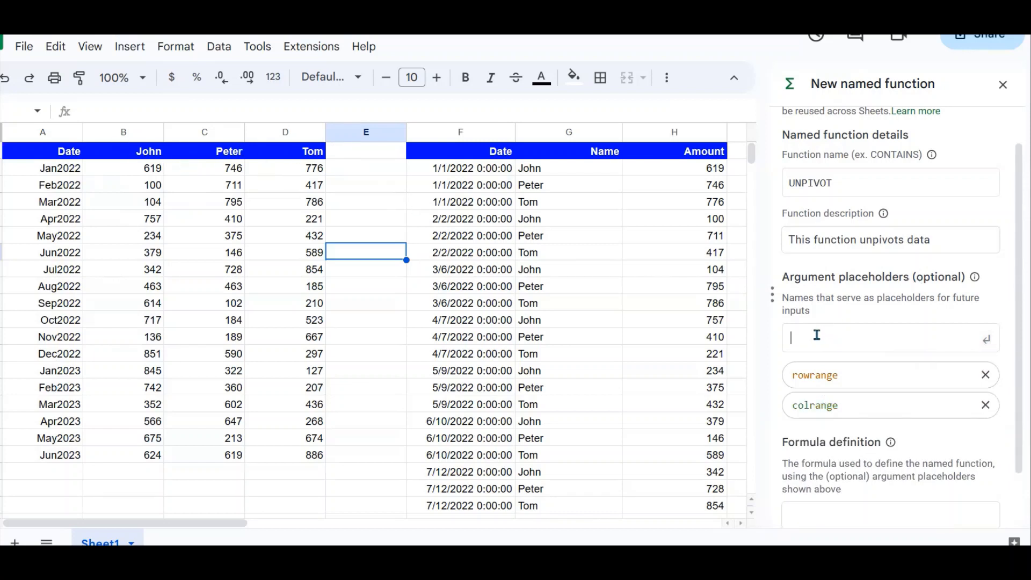
drag(154, 170, 288, 454)
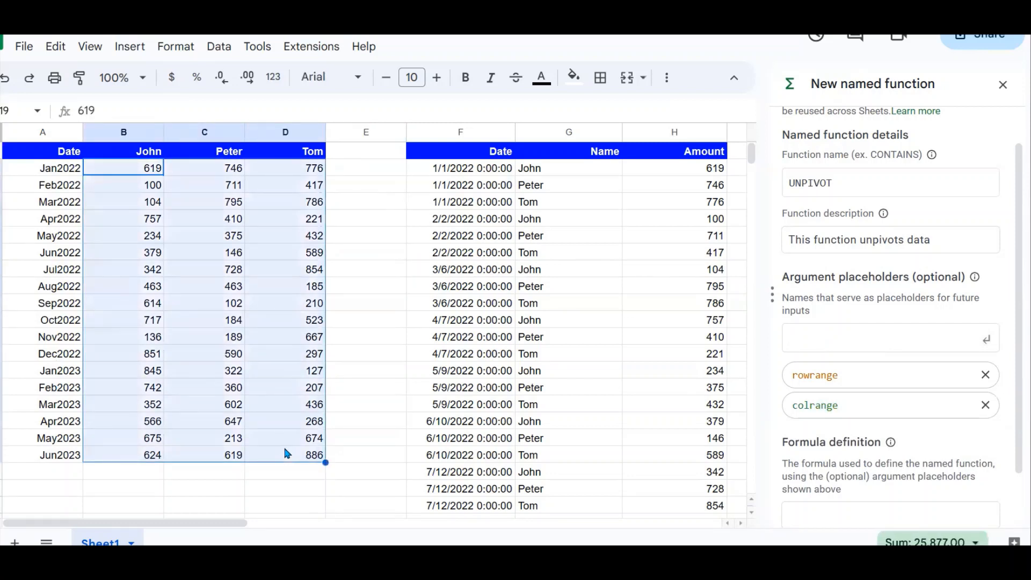
click(799, 334)
text(daat)
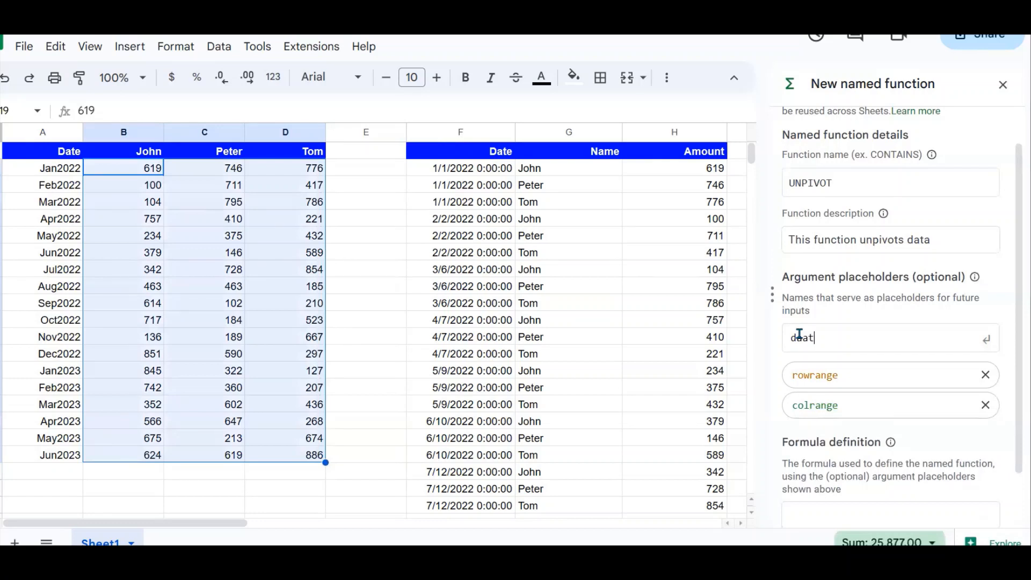
key(BackSpace)
key(BackSpace)
key(BackSpace)
text(ataset)
click(989, 340)
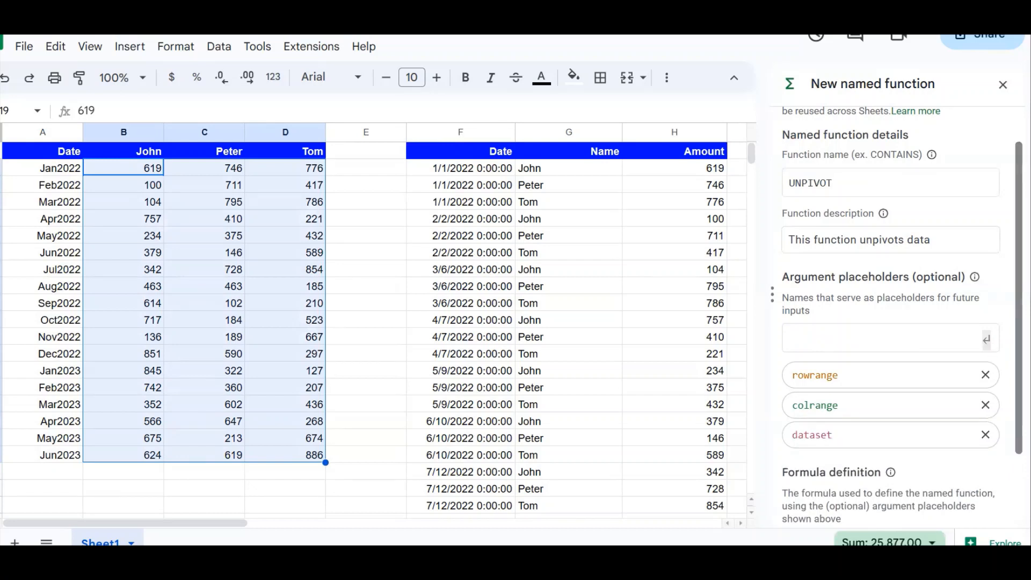
Step: Enter an equals sign followed by the copied ArrayFormula, SPLIT and FLATTEN text as the function's formula definition
scroll(991, 346, down, 2)
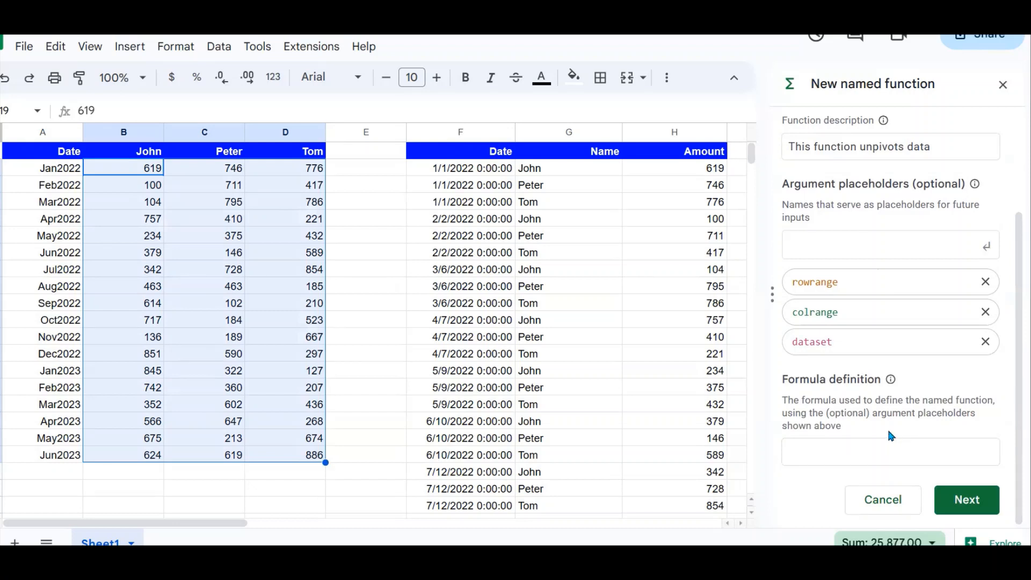
click(829, 454)
text(=)
key(ctrl+v)
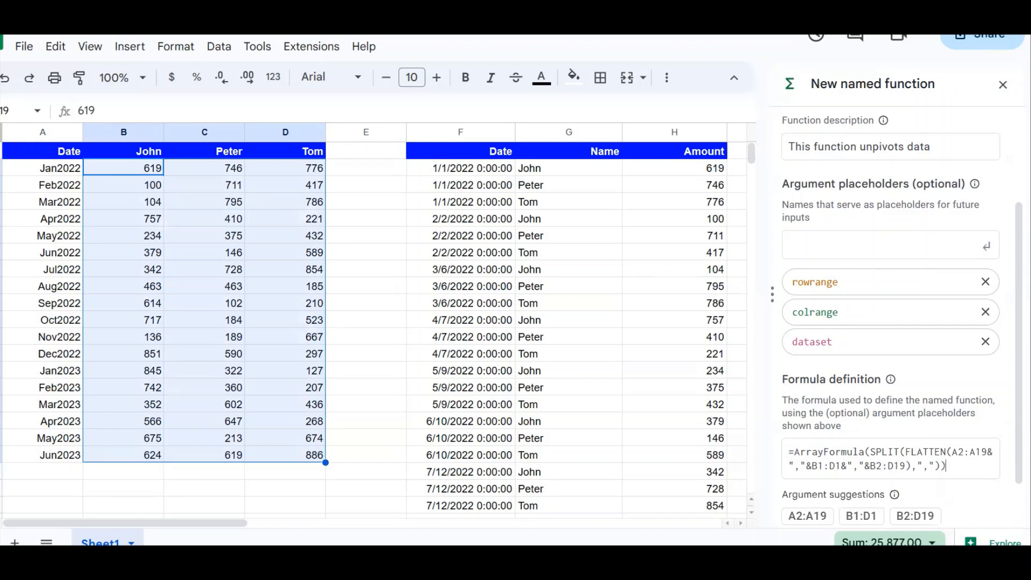
Step: Replace the A2:A19 reference in the formula definition with the rowrange argument
scroll(946, 466, down, 1)
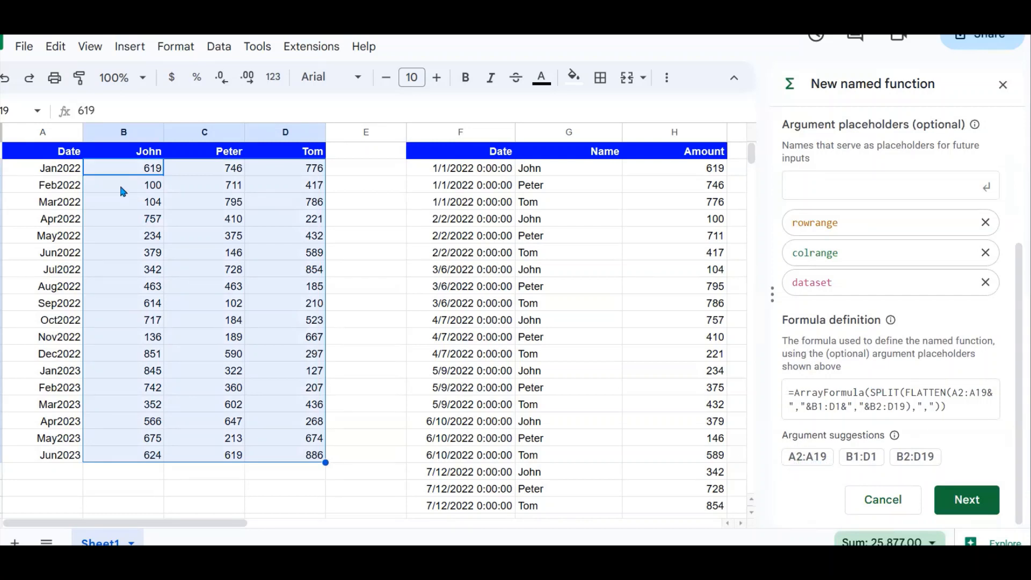
drag(68, 167, 61, 269)
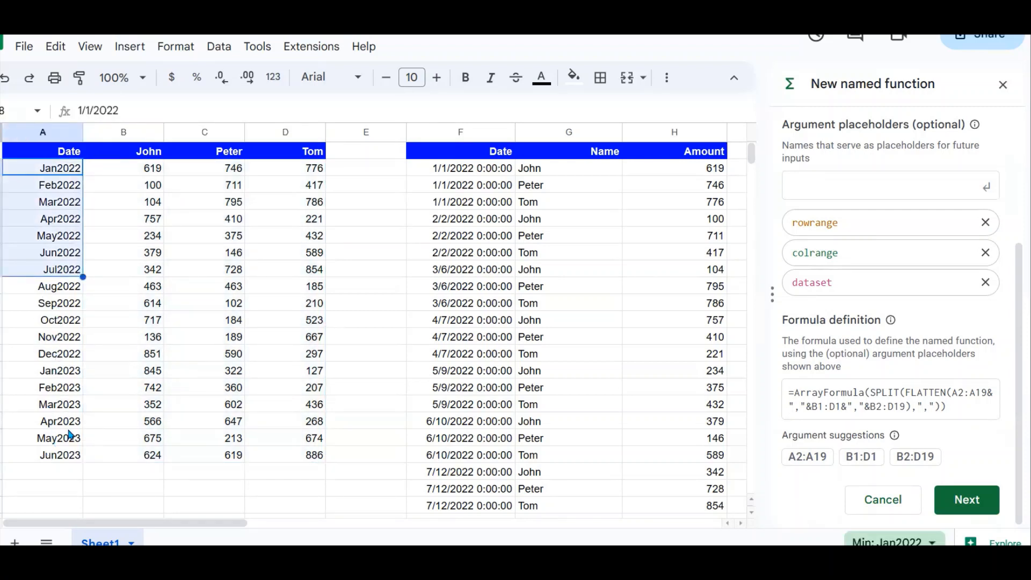
click(808, 457)
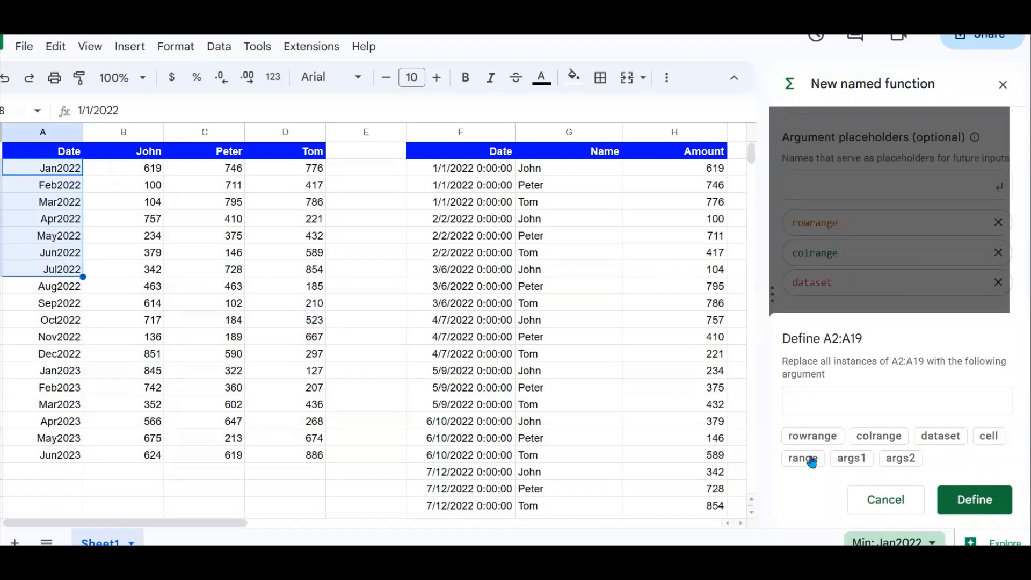
click(825, 445)
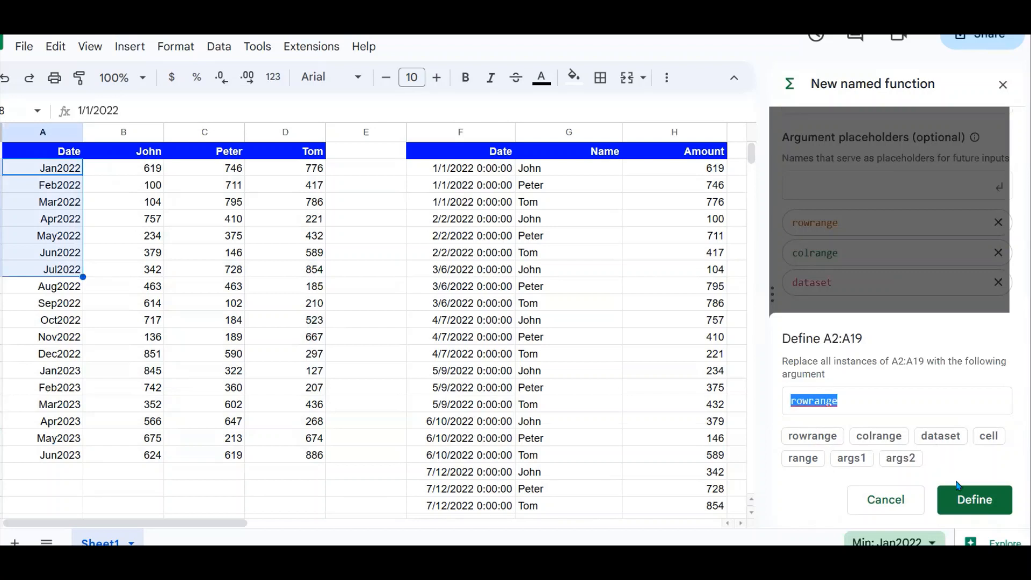
click(978, 504)
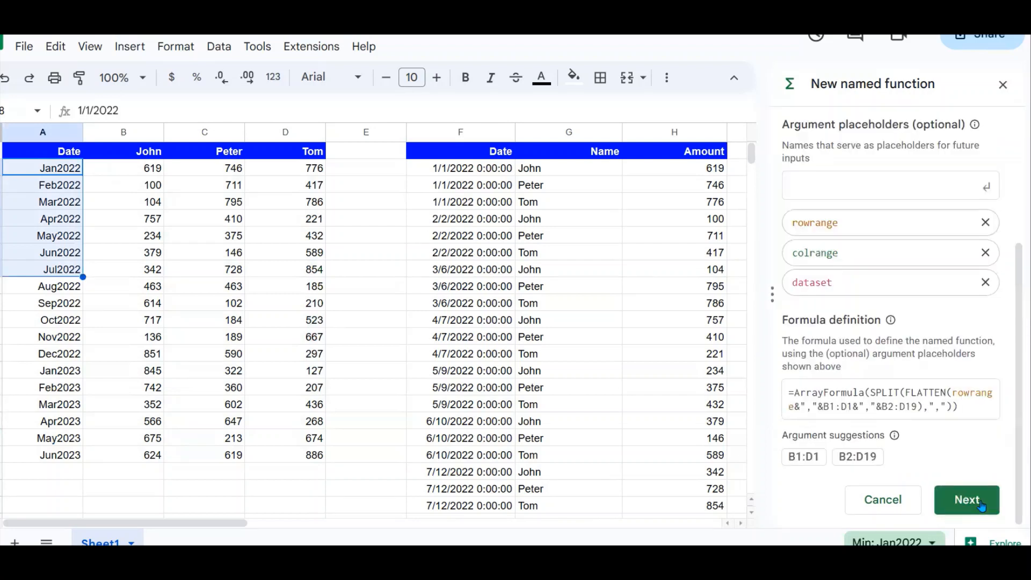
Step: Replace B1:D1 with the colrange argument and B2:D19 with the dataset argument in the formula definition
click(804, 457)
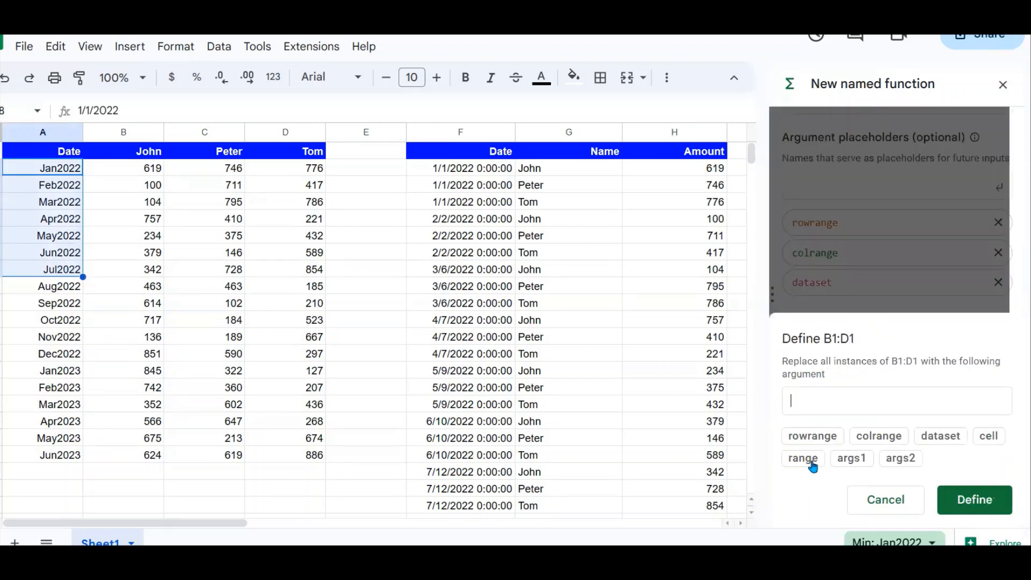
click(890, 440)
click(968, 500)
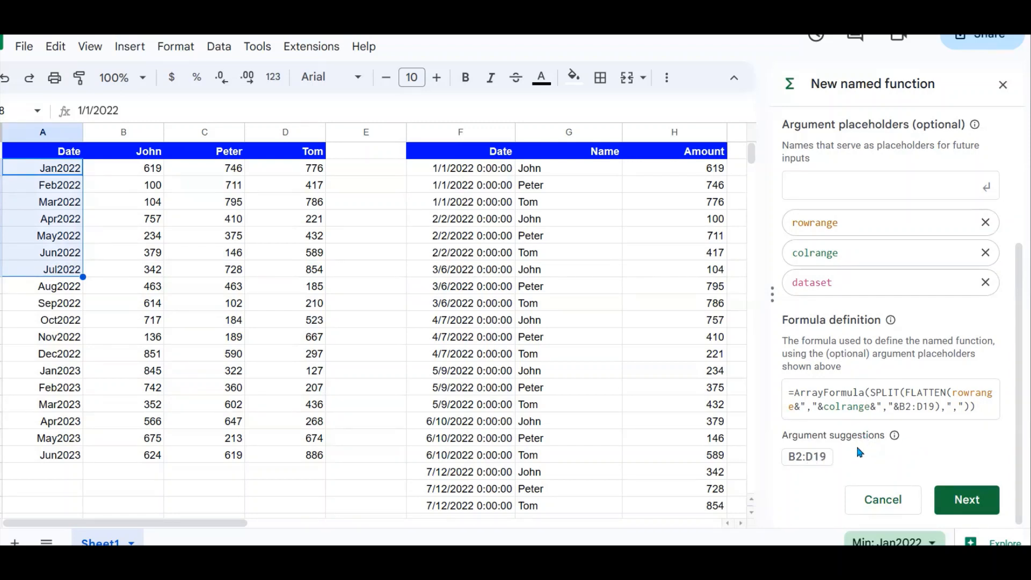
click(808, 457)
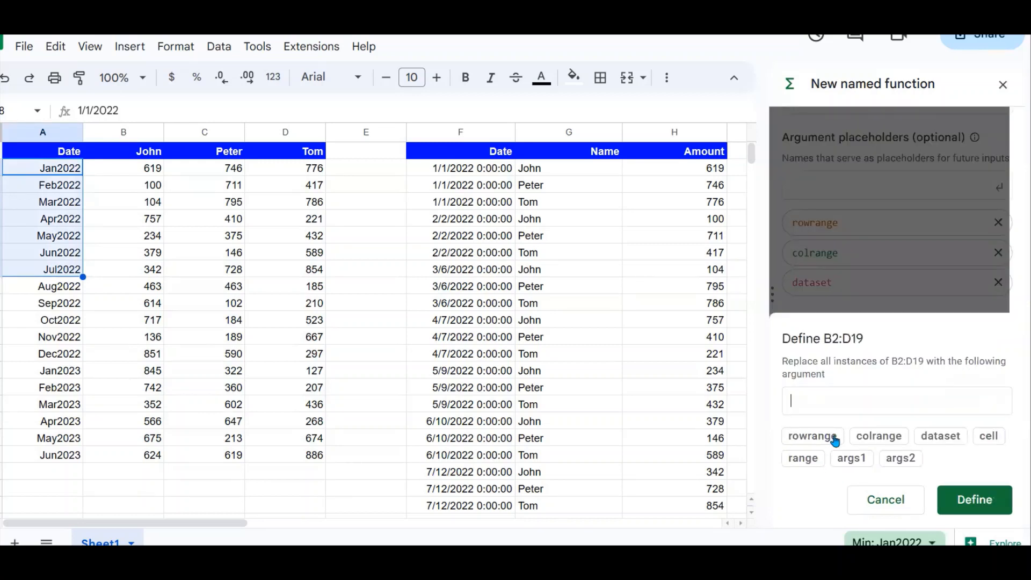
click(937, 438)
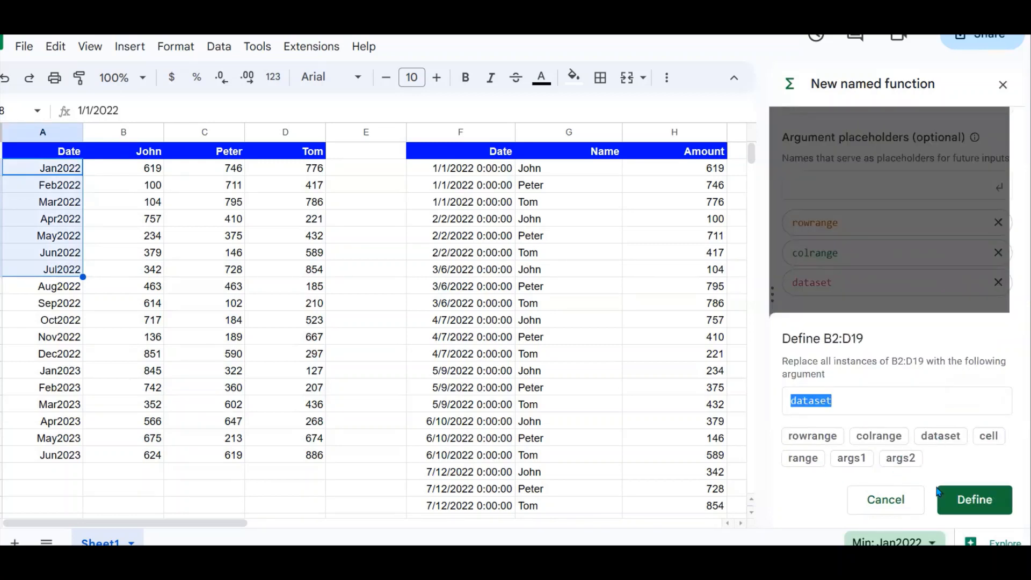
click(964, 499)
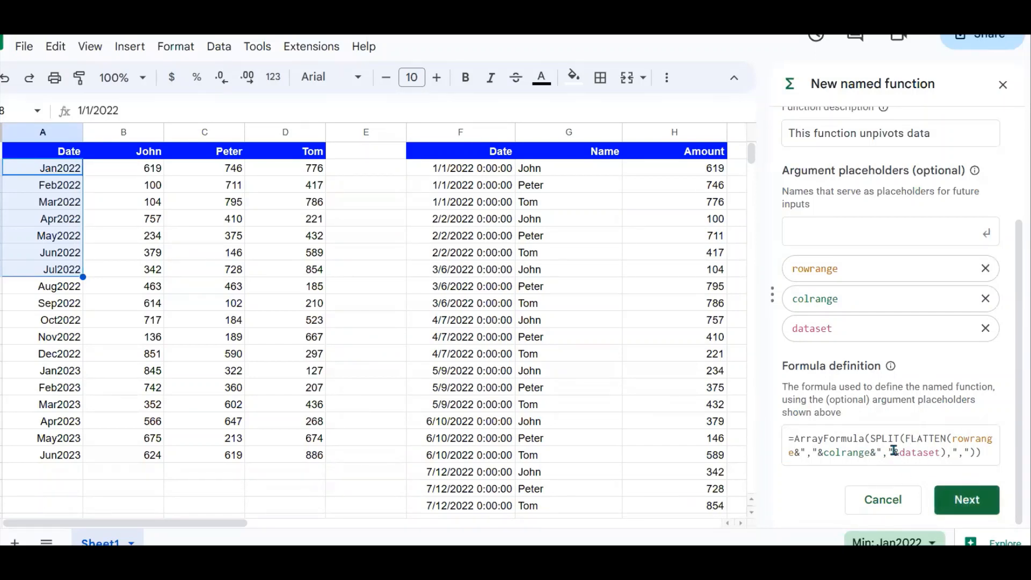
Step: Proceed to the argument details and give rowrange the description "row range" and the example A1:A19
click(976, 506)
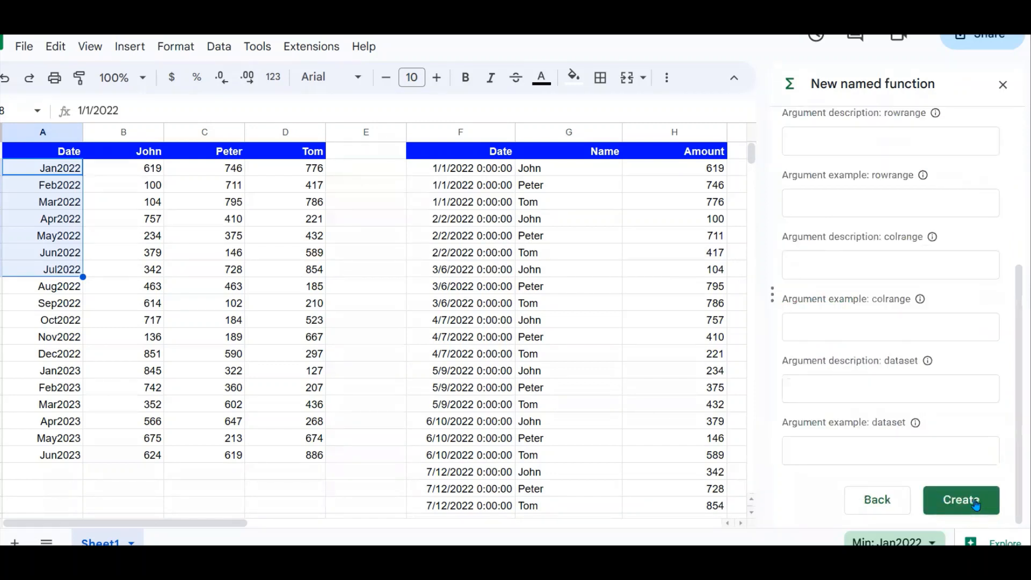
click(828, 143)
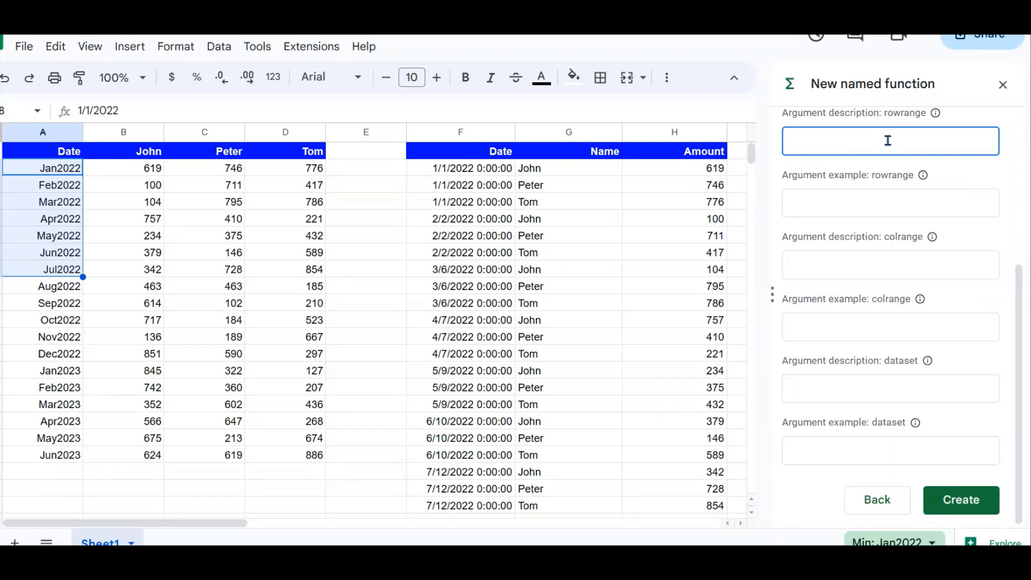
text(row range)
click(825, 203)
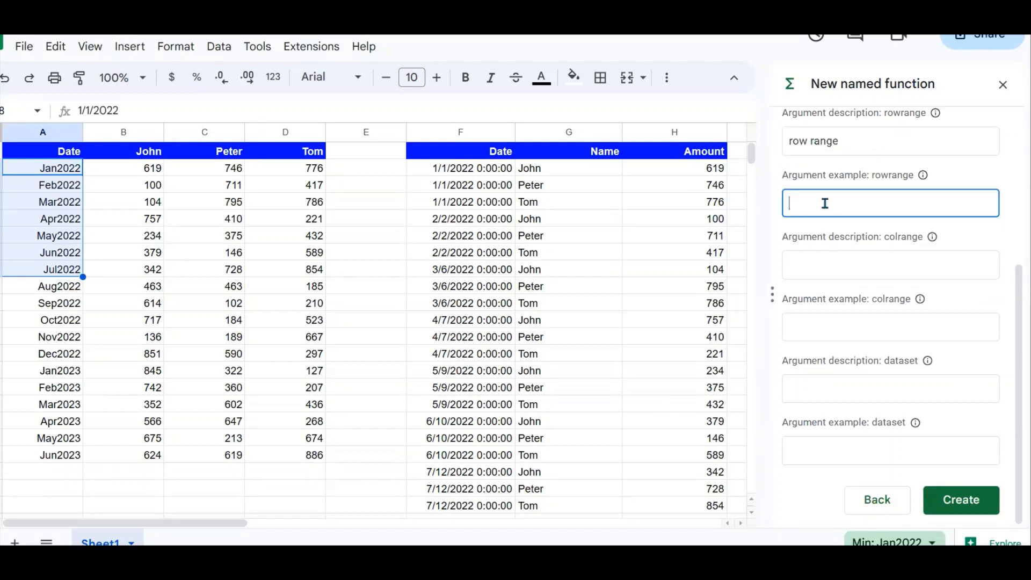
text(a)
key(BackSpace)
text(A1:A19)
Step: Give the colrange argument the description "COL RANGE" and the example B1:D1
click(826, 252)
text(CO)
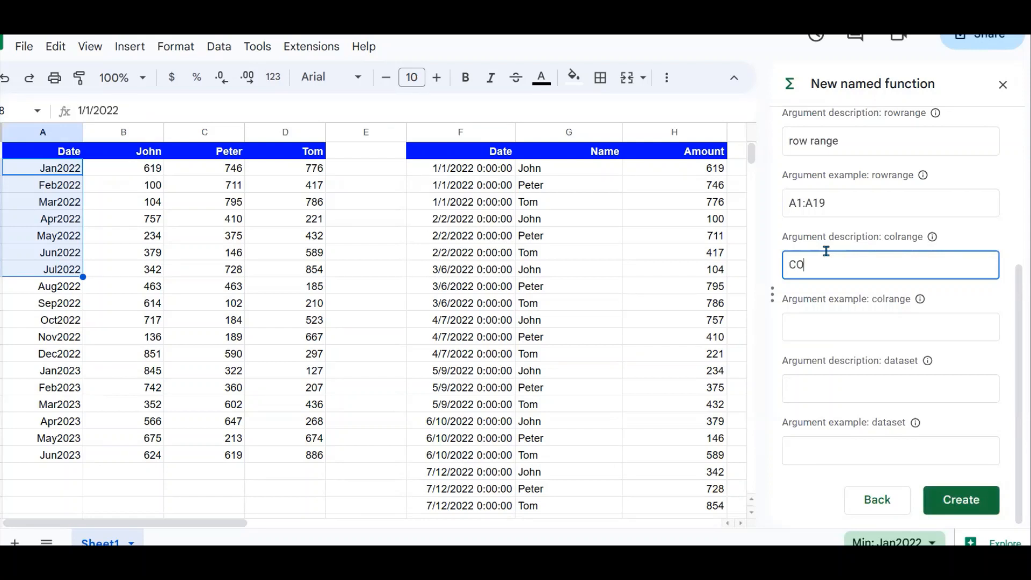
text(L RANGE)
click(820, 322)
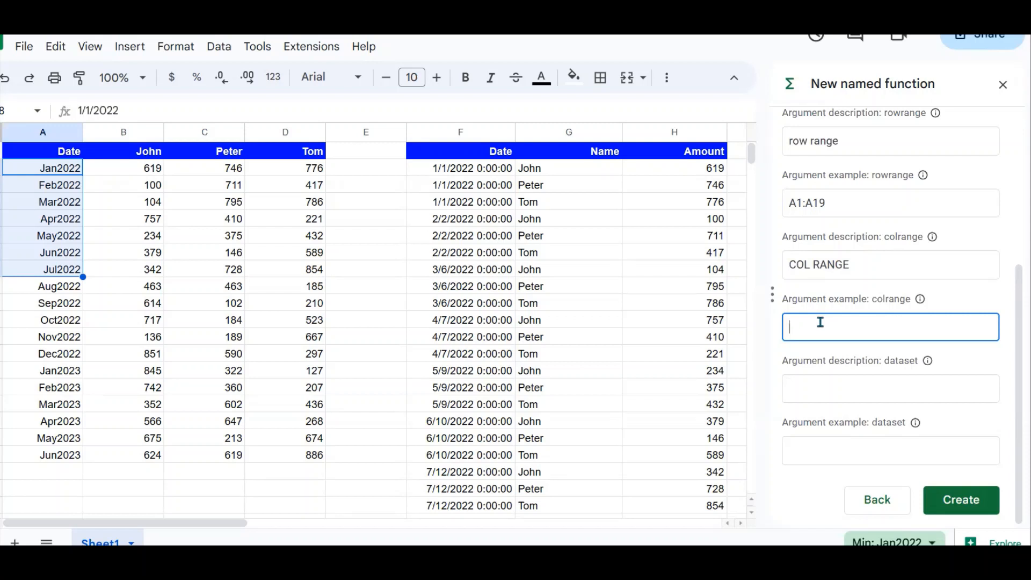
text(B1:D1)
click(893, 370)
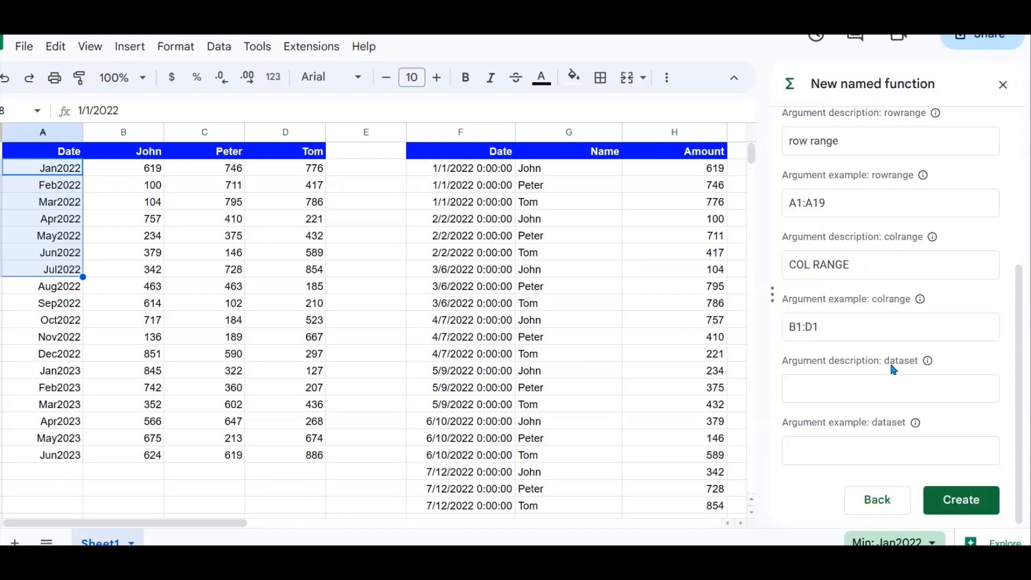
Step: Give the dataset argument the description "DATA SET" and the example B2:D19, and create the named function
click(894, 369)
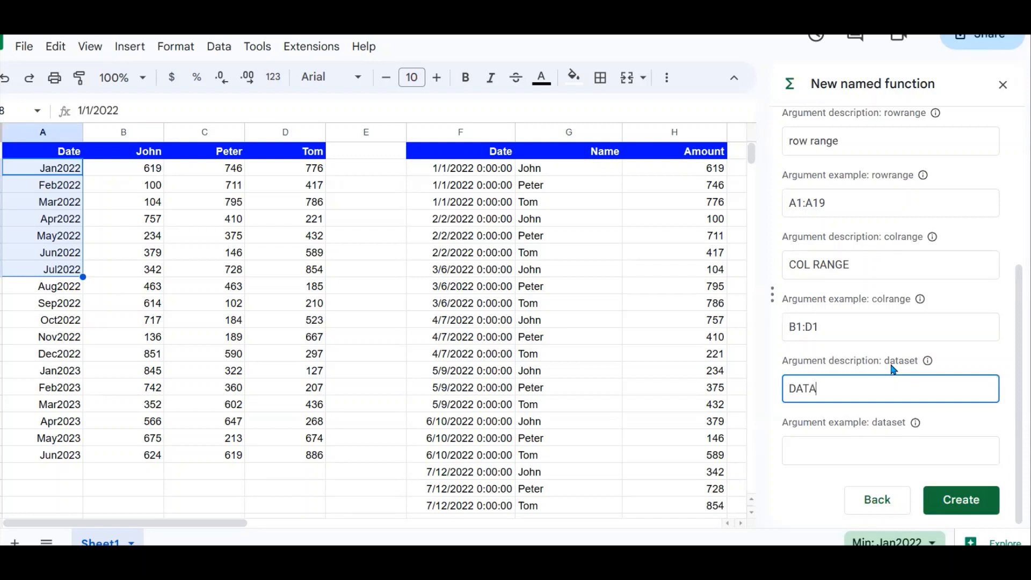
text(SET)
click(851, 461)
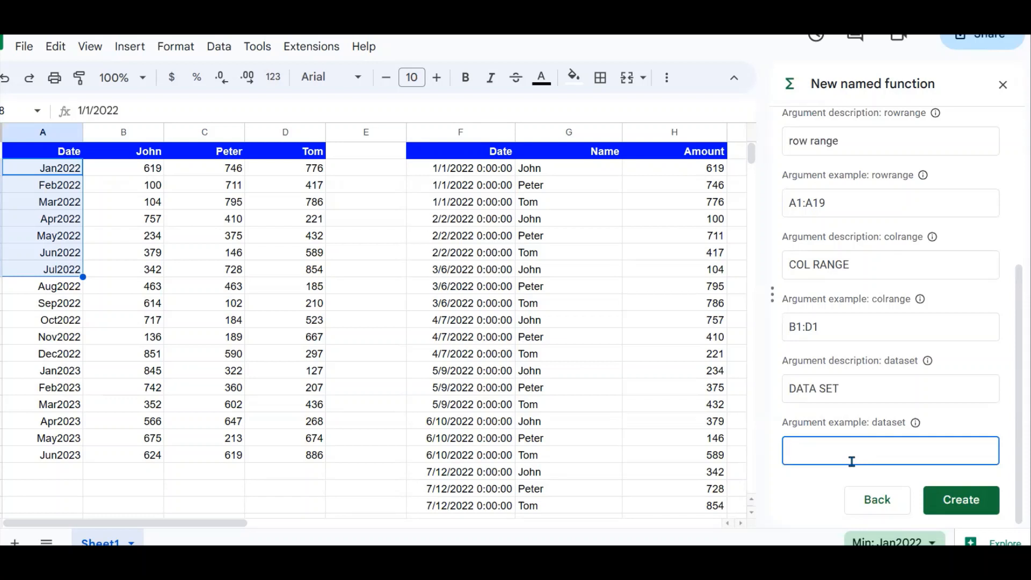
text(B2:D19)
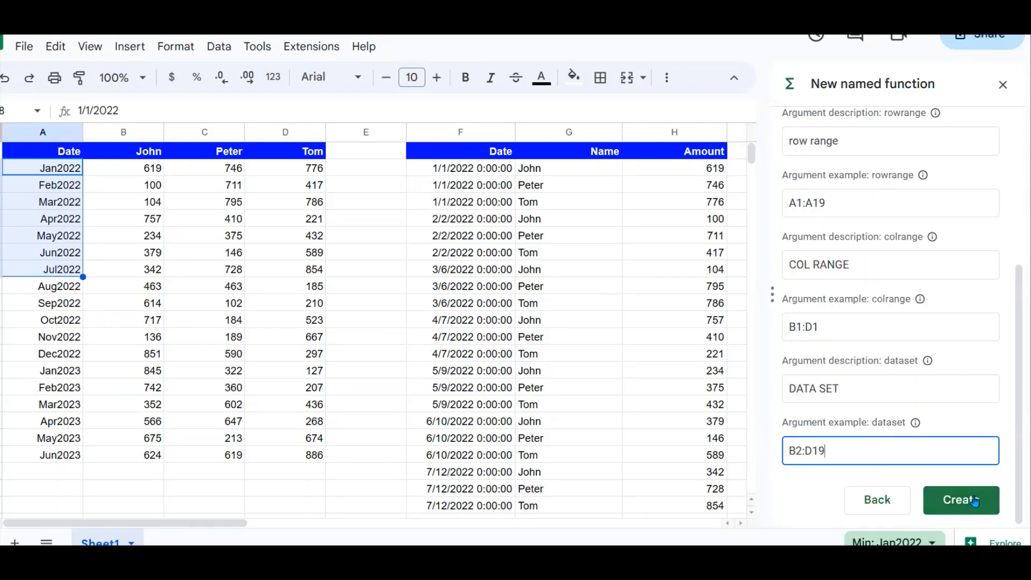
click(974, 503)
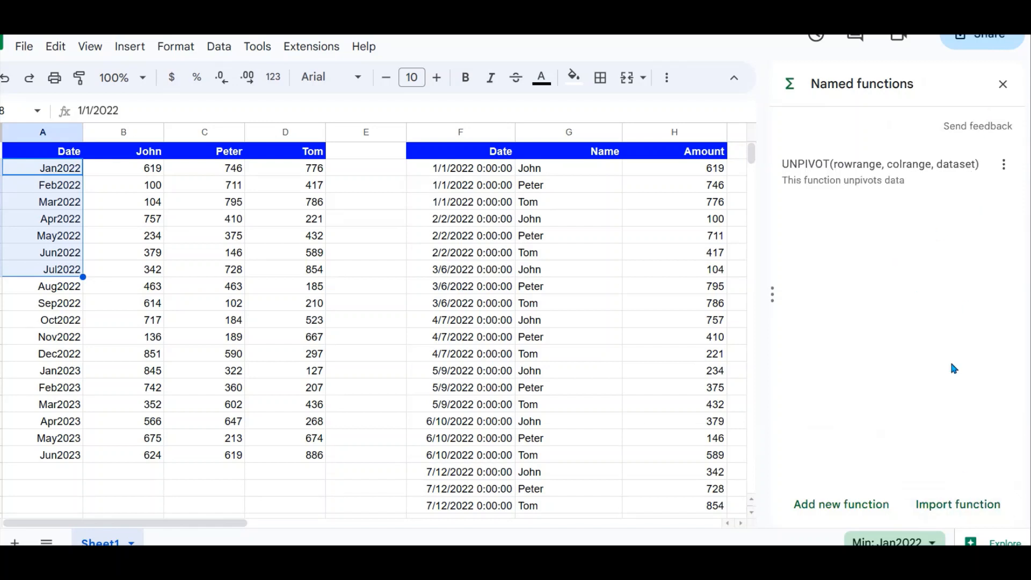
click(1003, 85)
click(731, 224)
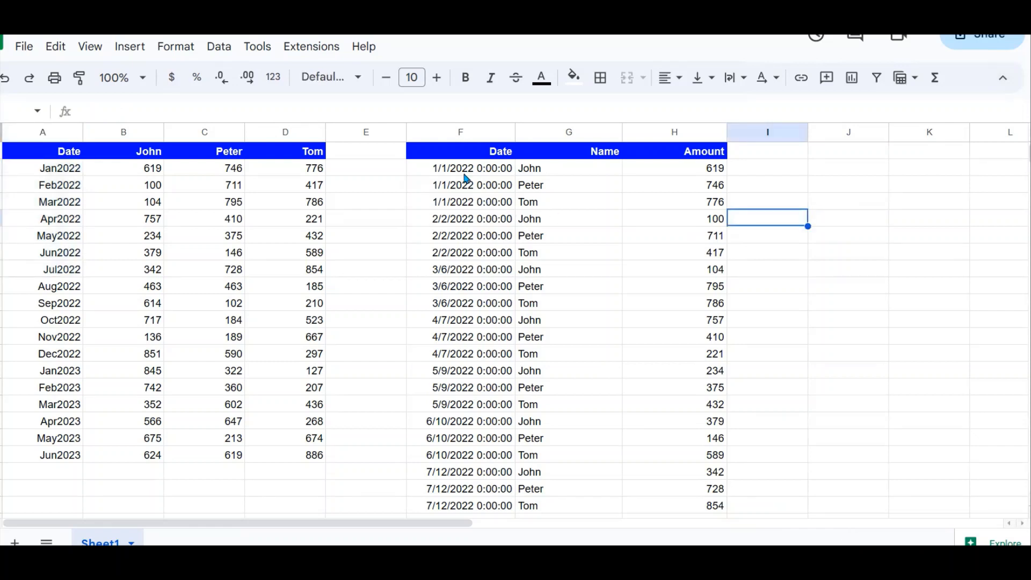
Step: Clear the existing array formula from F2 and begin an UNPIVOT formula in that cell
click(465, 171)
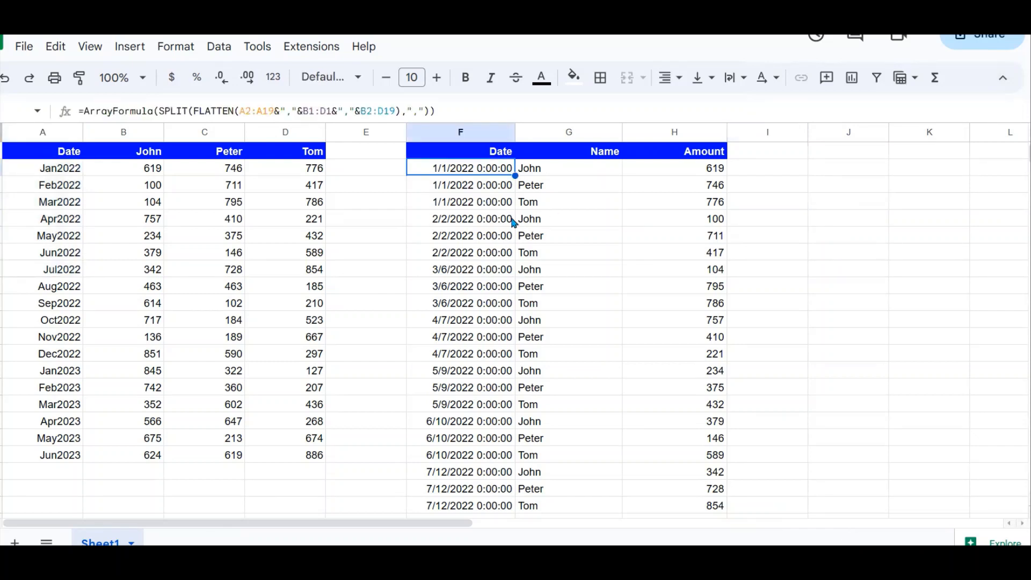
key(Delete)
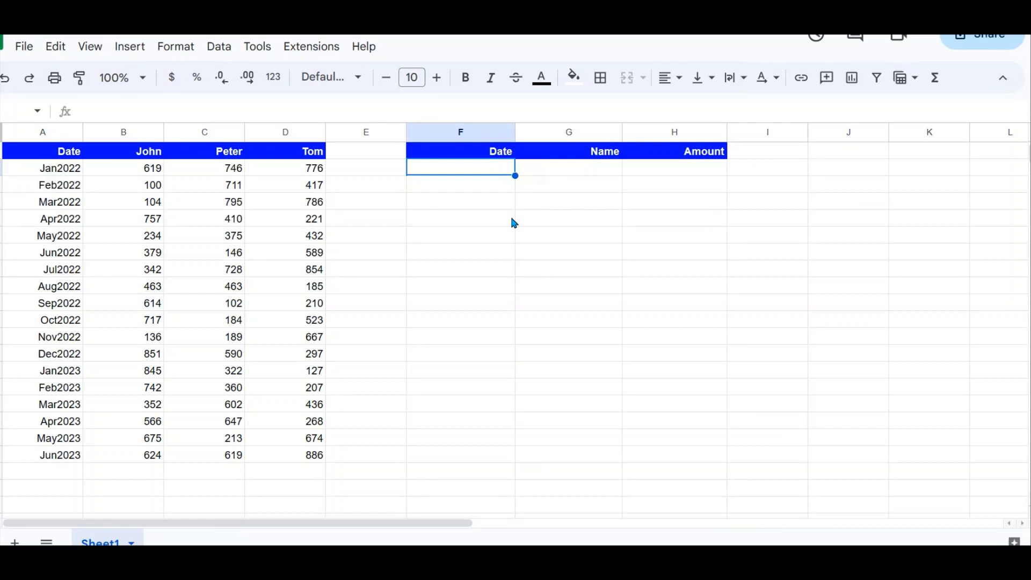
text(=)
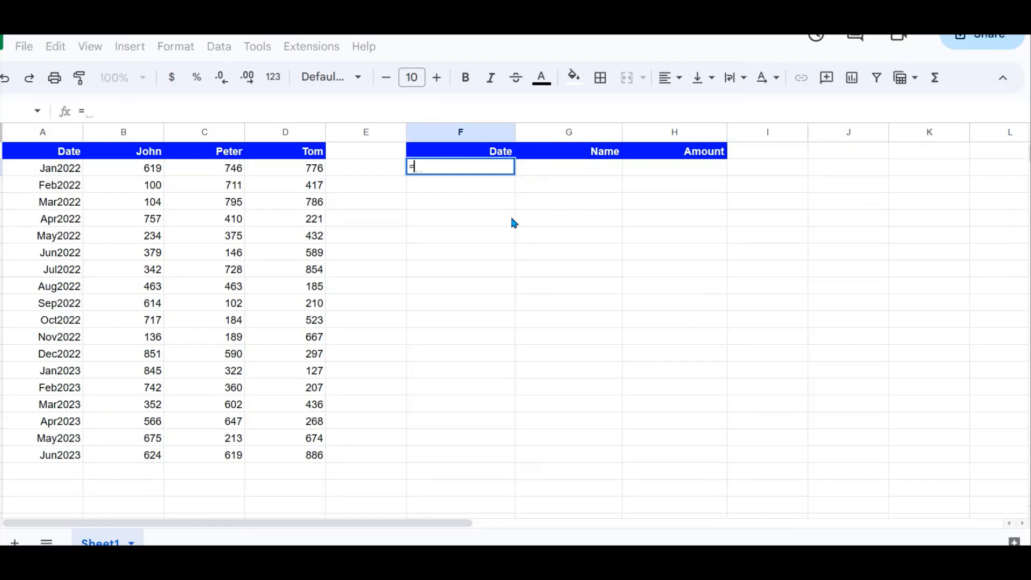
text(UN)
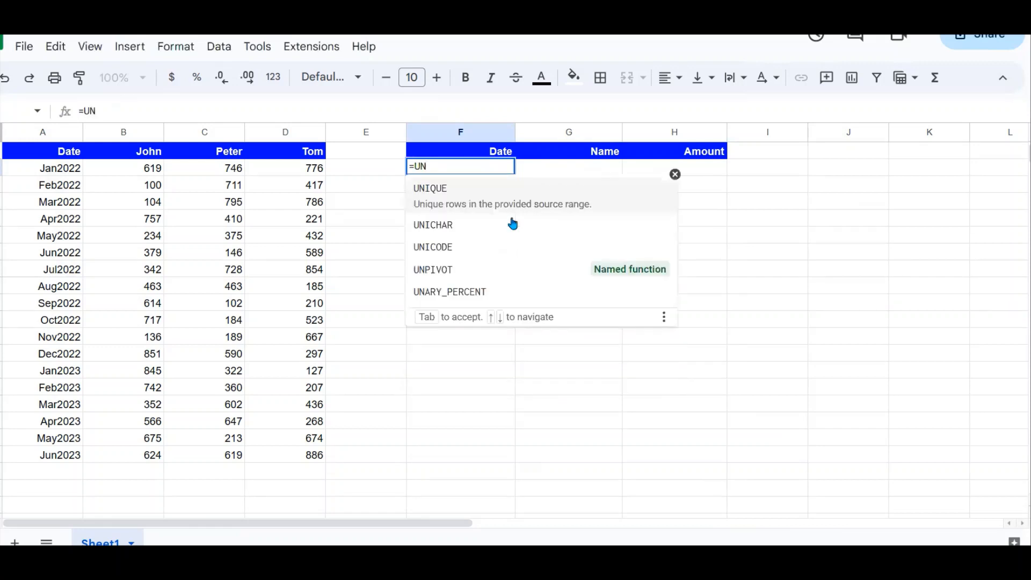
text(PIVOT)
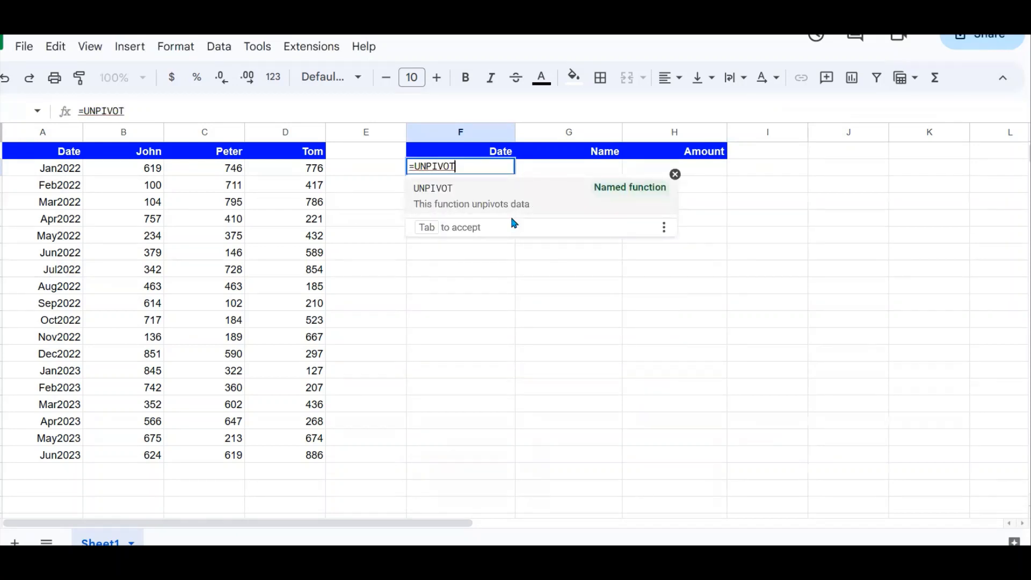
text(()
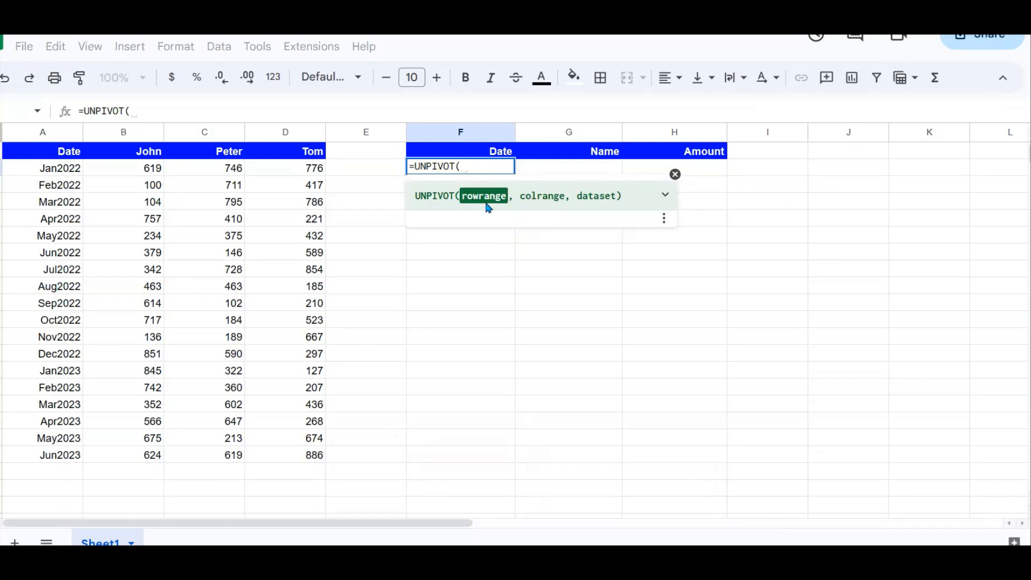
Step: Examine the UNPIVOT function's help, including its example, formula definition and argument descriptions
click(667, 198)
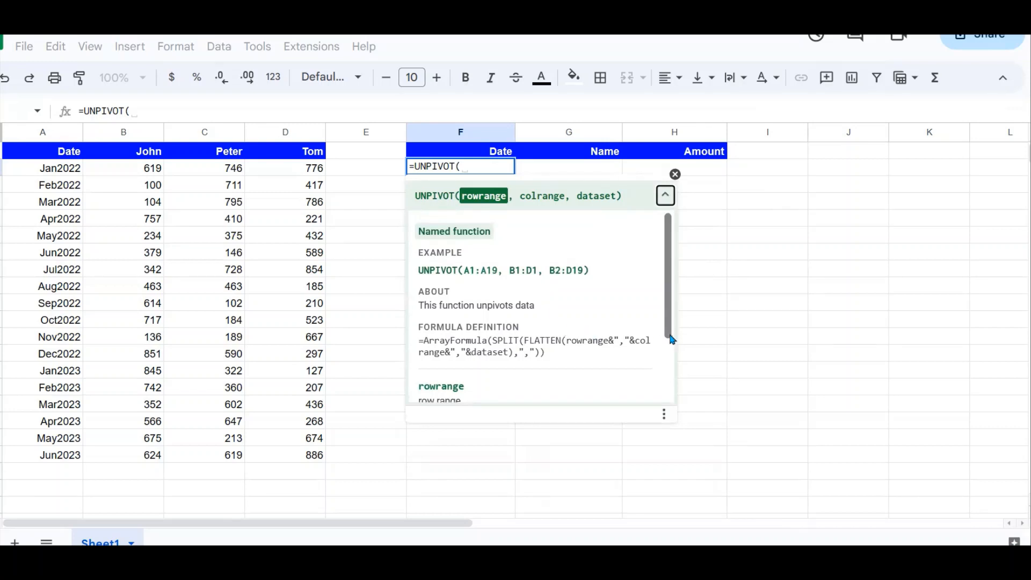
scroll(672, 339, down, 2)
scroll(672, 371, up, 3)
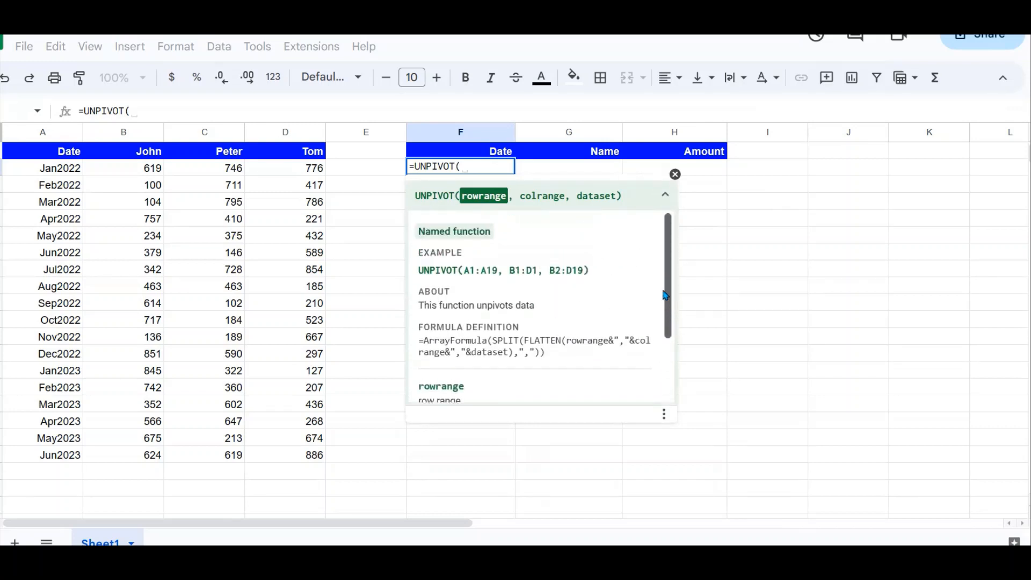
scroll(660, 357, down, 2)
drag(660, 366, 666, 215)
scroll(668, 219, up, 1)
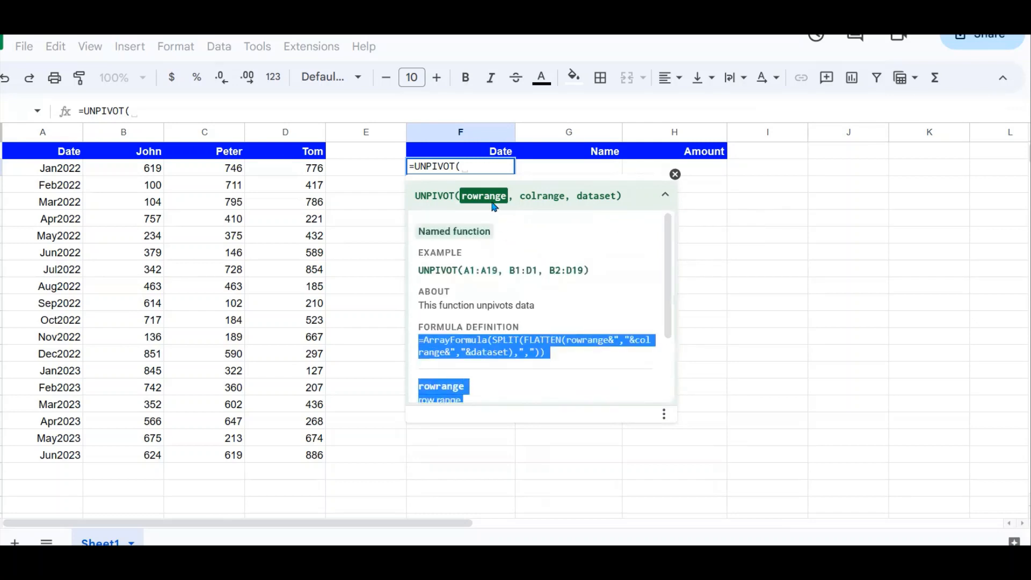
click(69, 170)
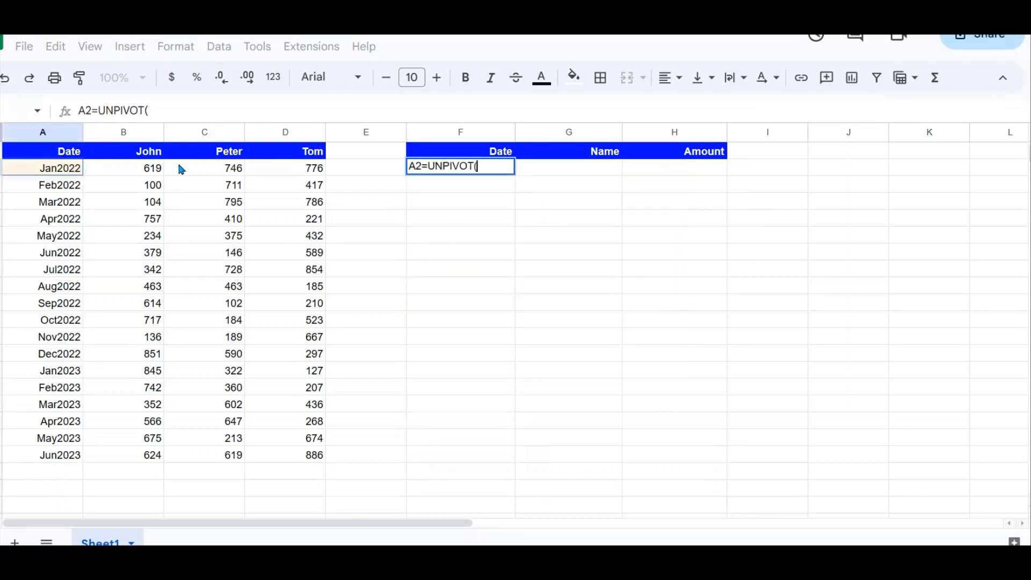
click(420, 167)
key(BackSpace)
key(BackSpace)
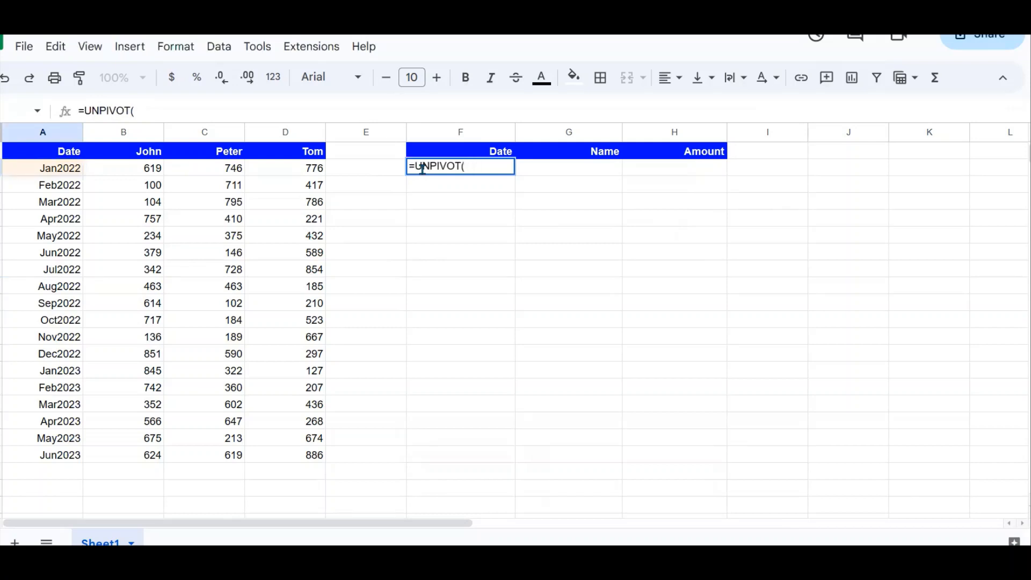
Step: Complete the UNPIVOT formula in F2 with row range A2:A19, column range B1:D1 and dataset B2:D19
click(461, 166)
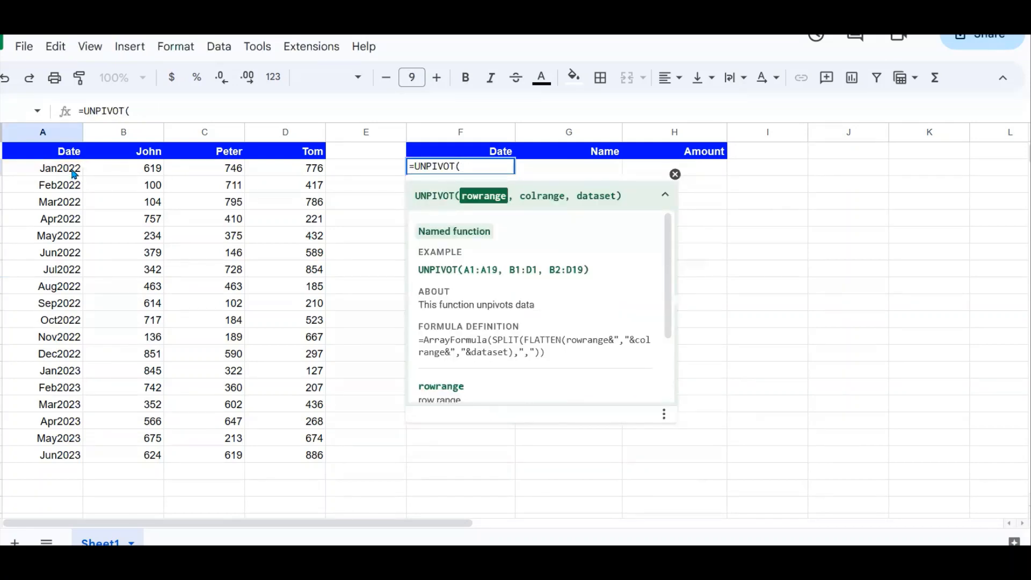
drag(74, 169, 69, 455)
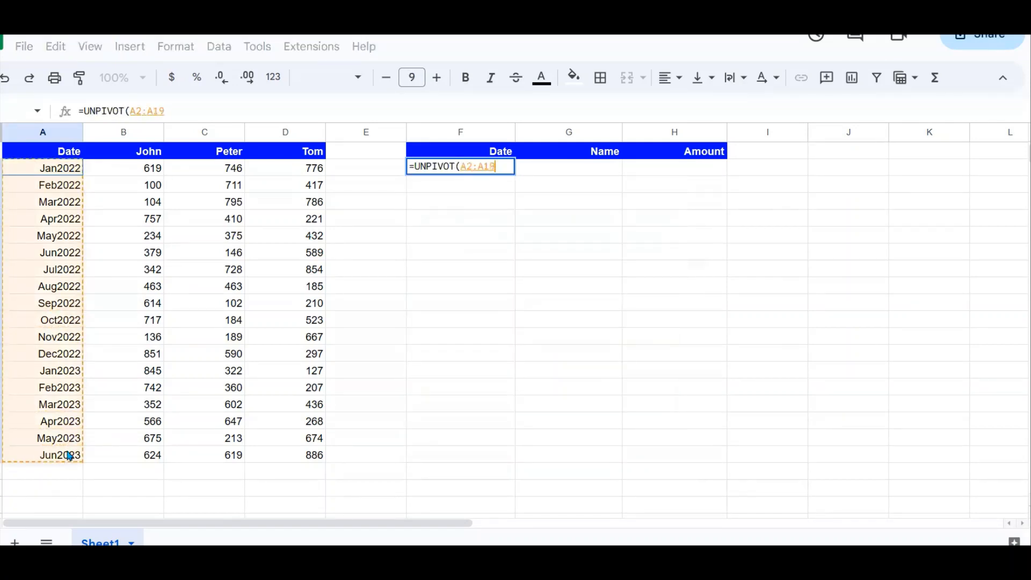
text(,)
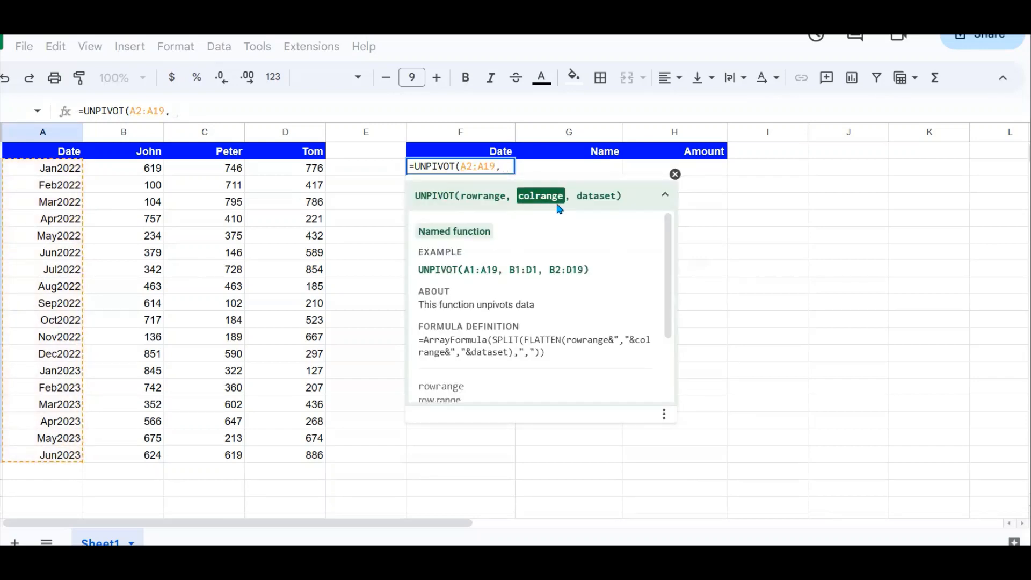
drag(161, 159, 303, 161)
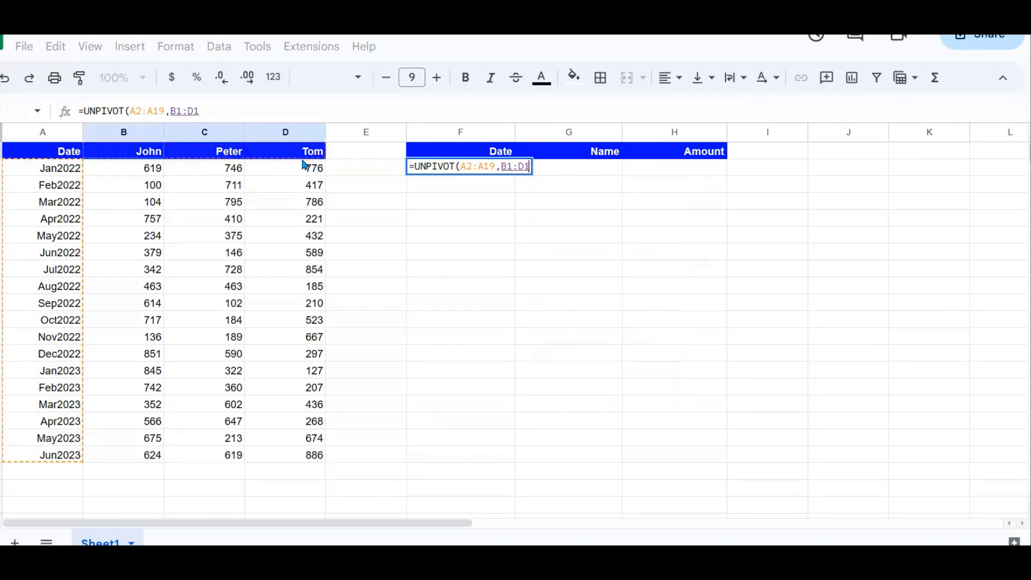
text(,)
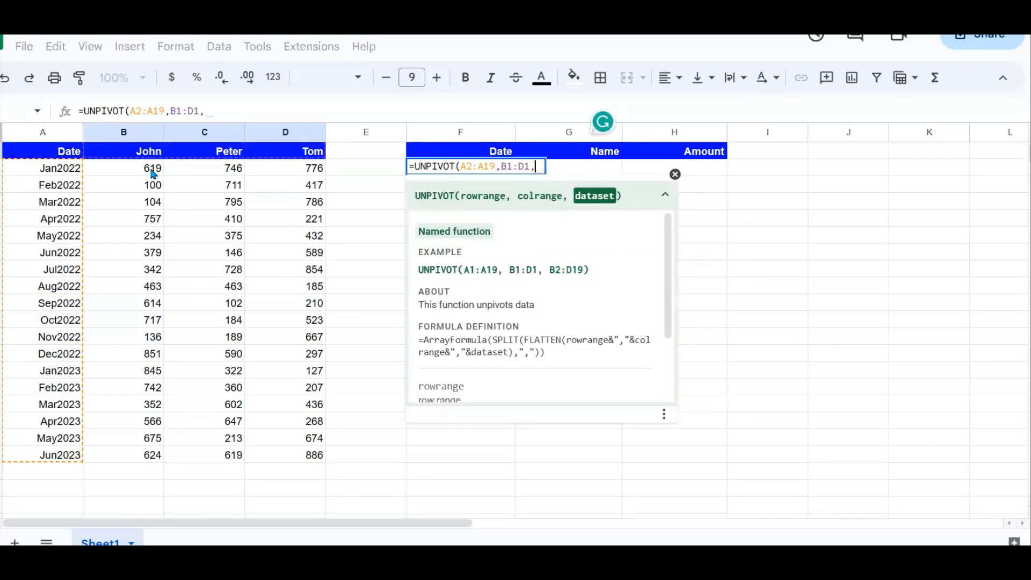
drag(151, 170, 317, 460)
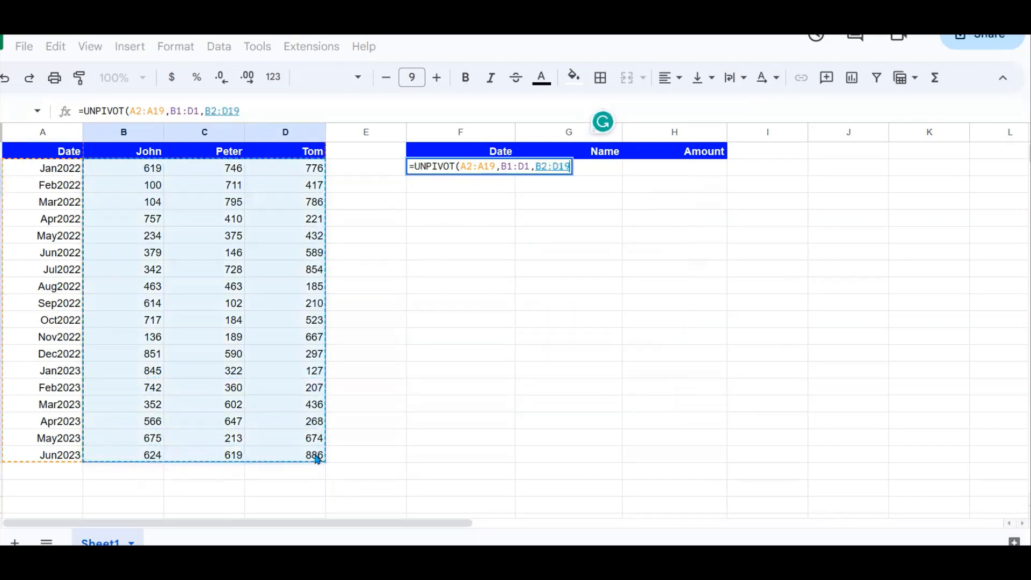
text())
key(Return)
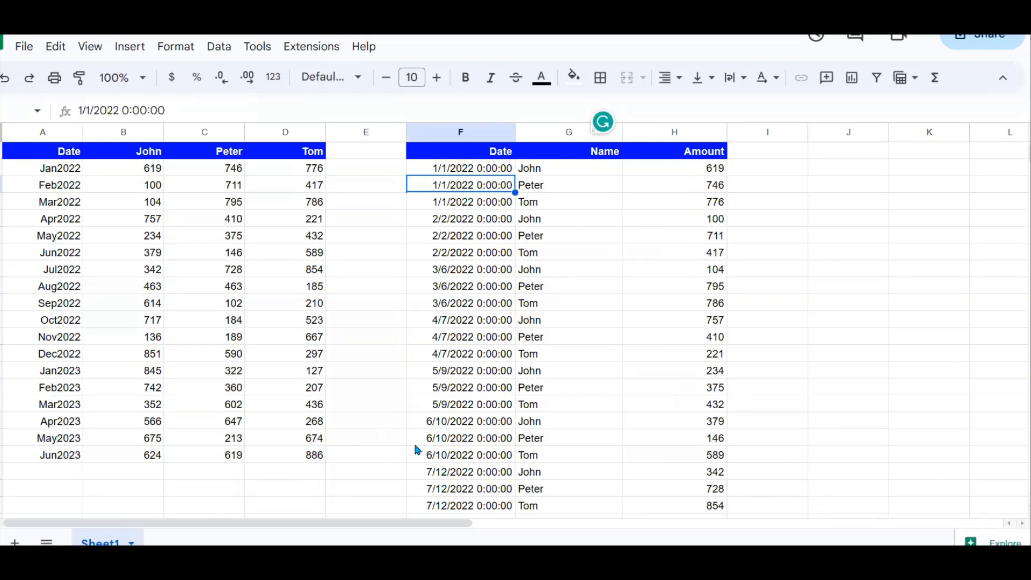
Step: Right-align the Name column G of the unpivoted table
click(555, 131)
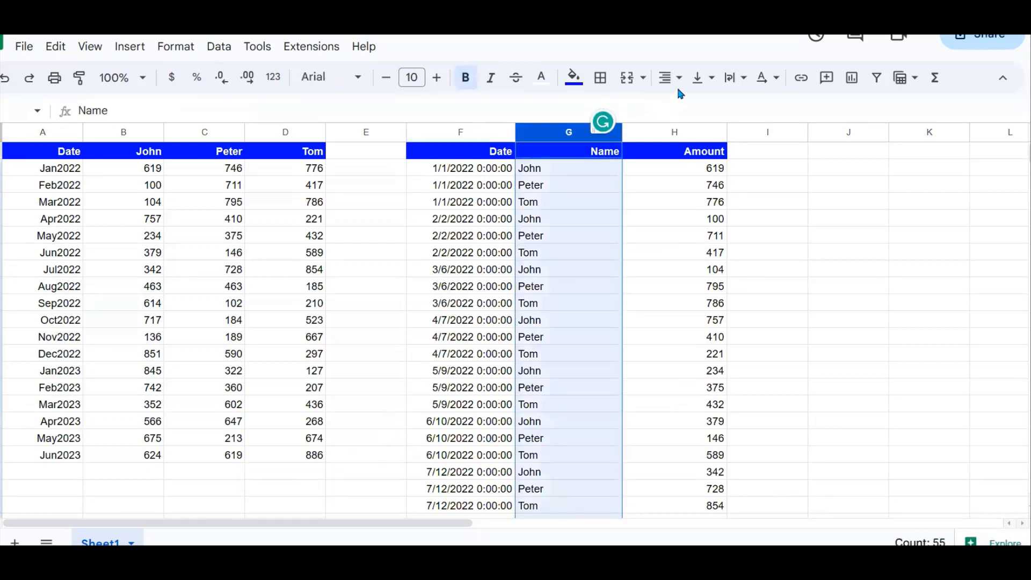
click(668, 77)
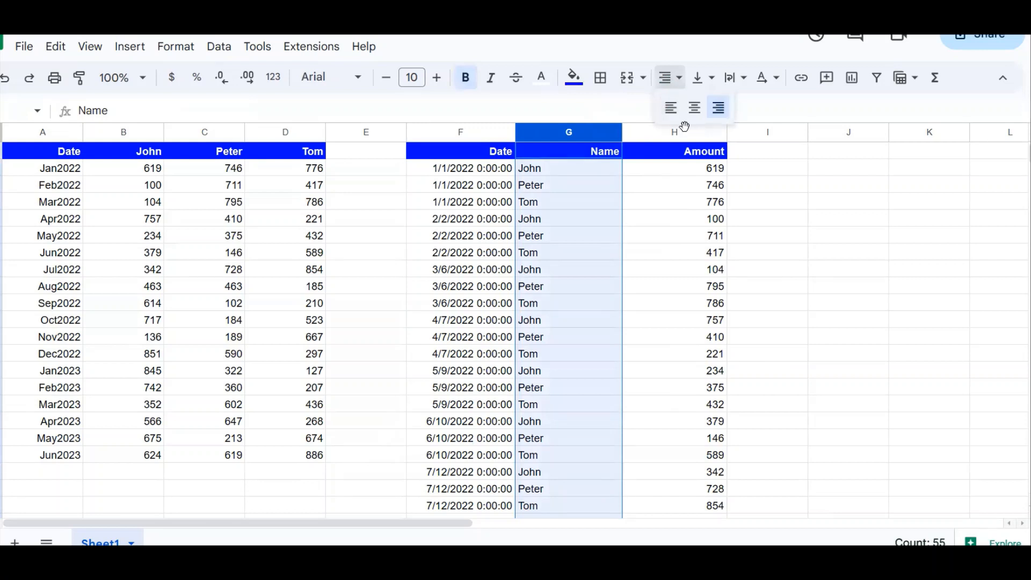
click(718, 108)
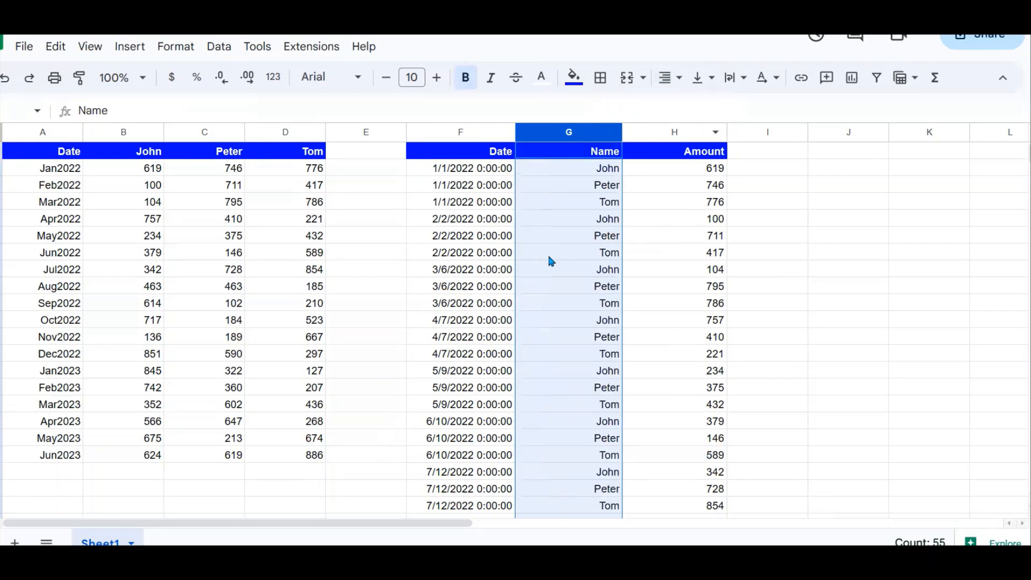
click(550, 257)
click(490, 172)
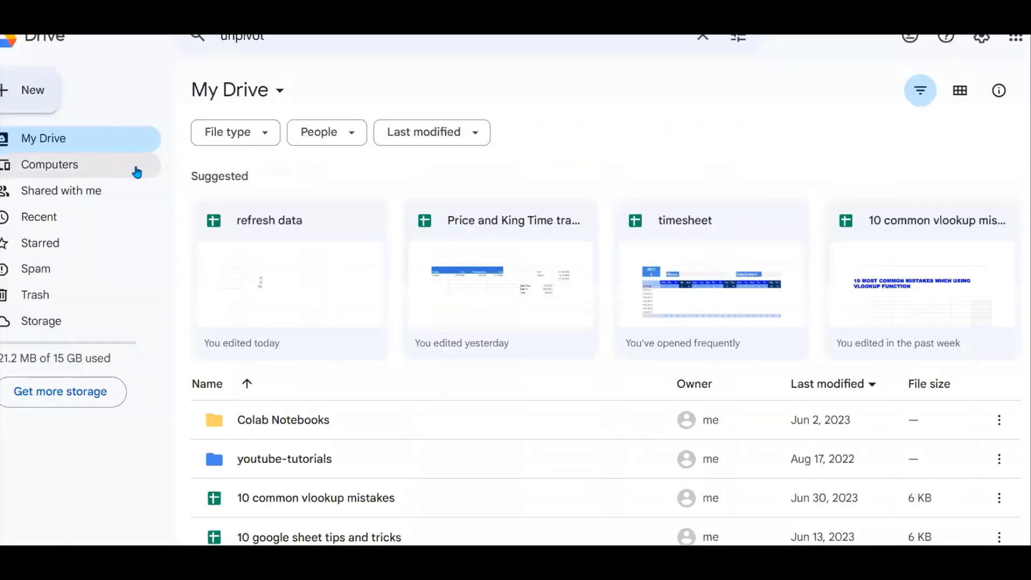
Step: Create a new blank Google Sheets spreadsheet from Google Drive
click(41, 95)
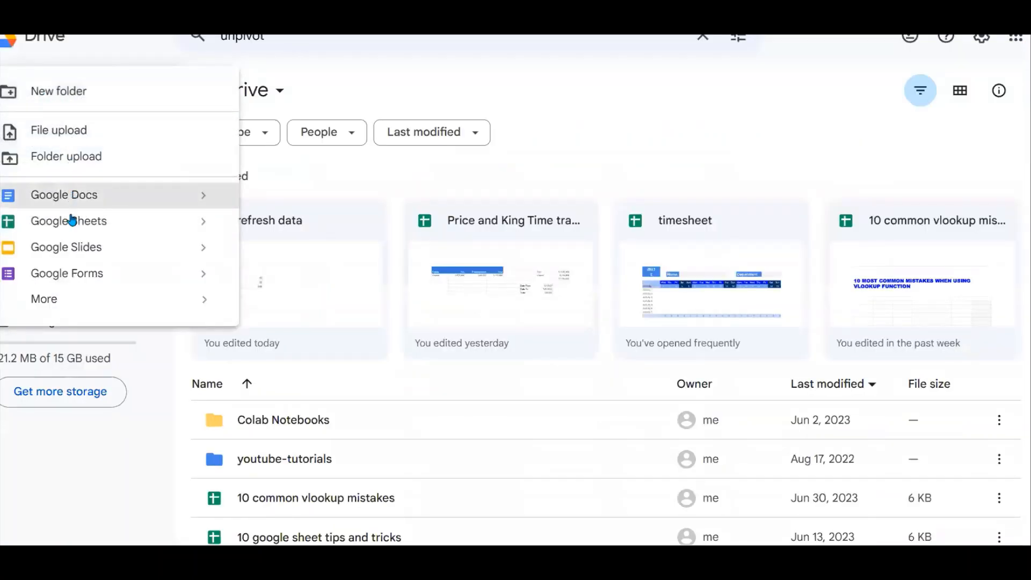
click(71, 221)
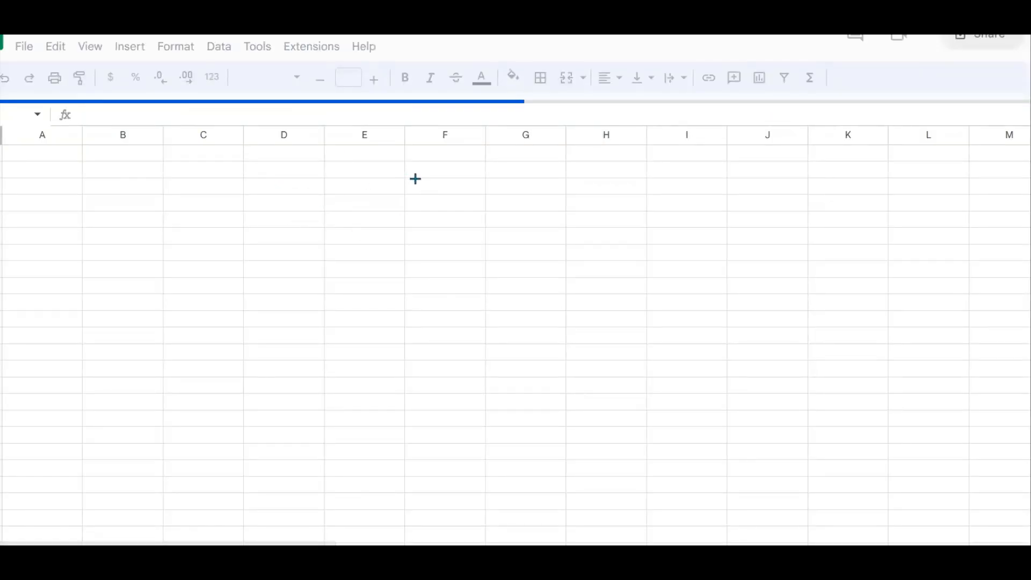
click(398, 171)
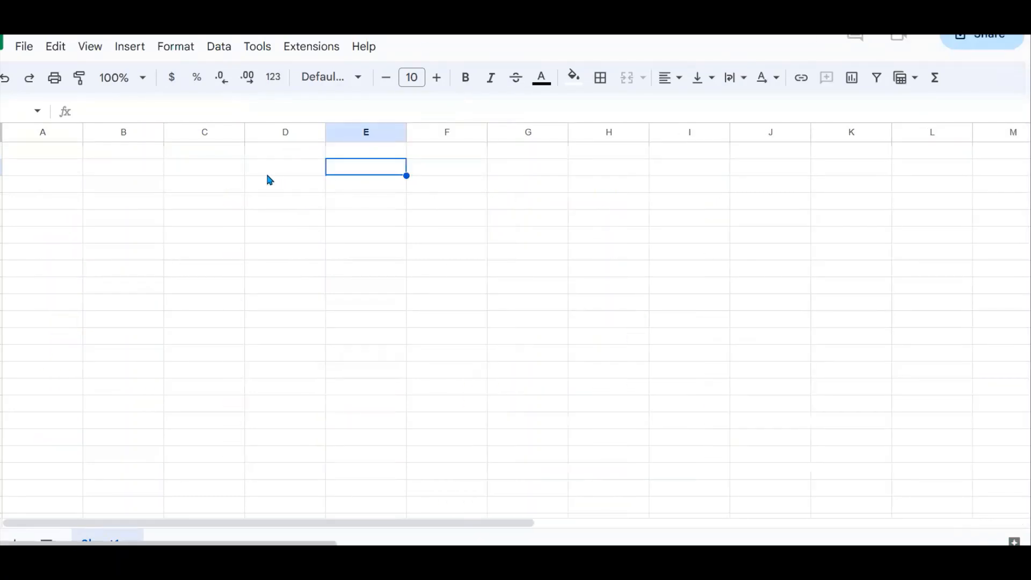
click(269, 170)
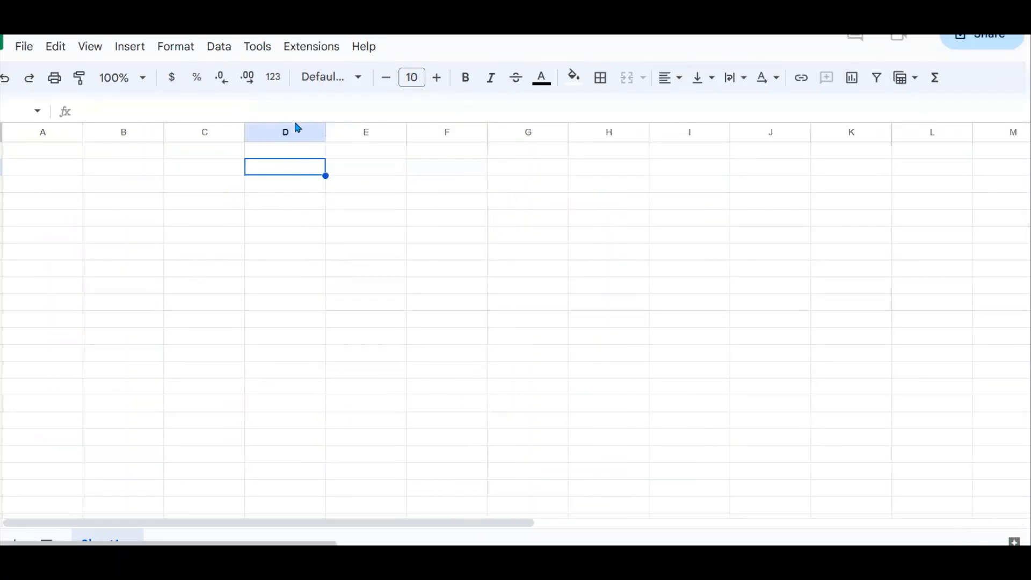
Step: Import the UNPIVOT named function from the recent spreadsheet whose name starts with "own function to"
click(218, 49)
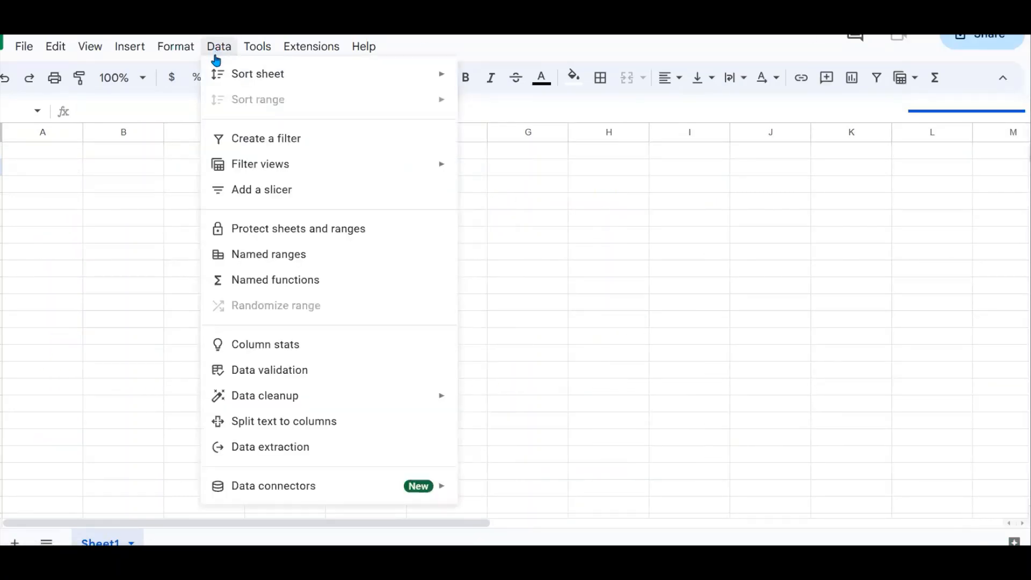
click(283, 288)
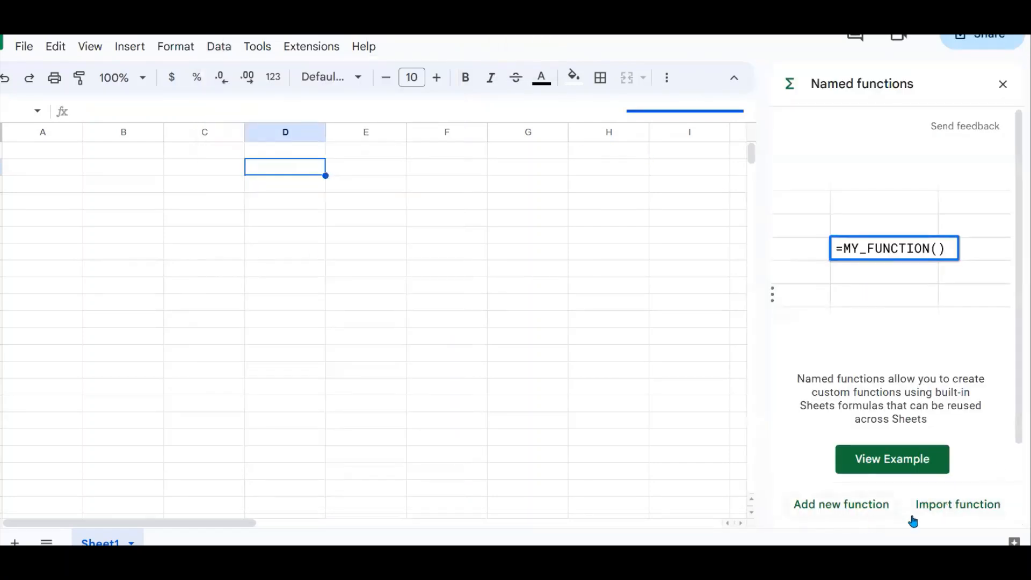
click(967, 515)
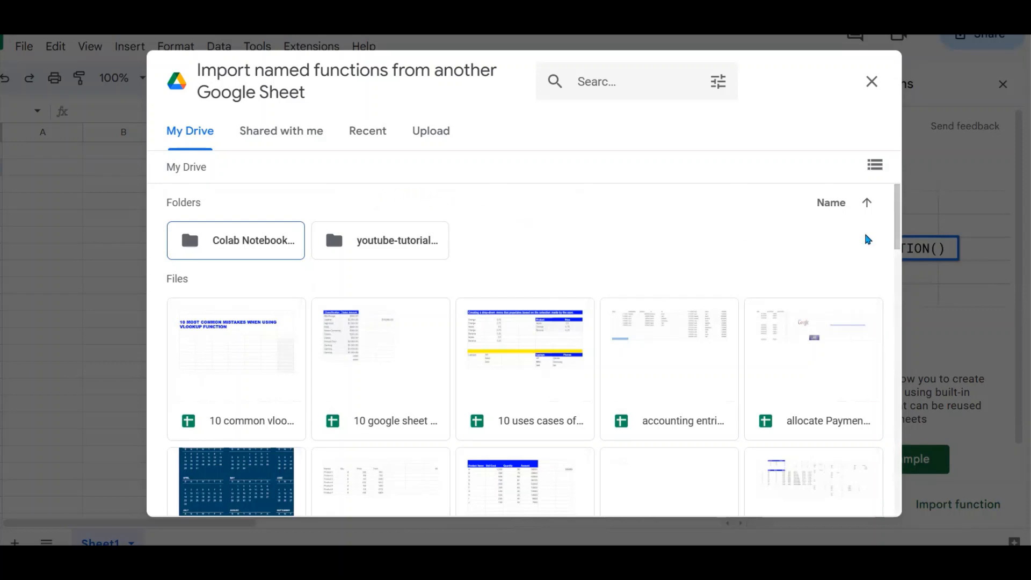
drag(902, 229, 876, 575)
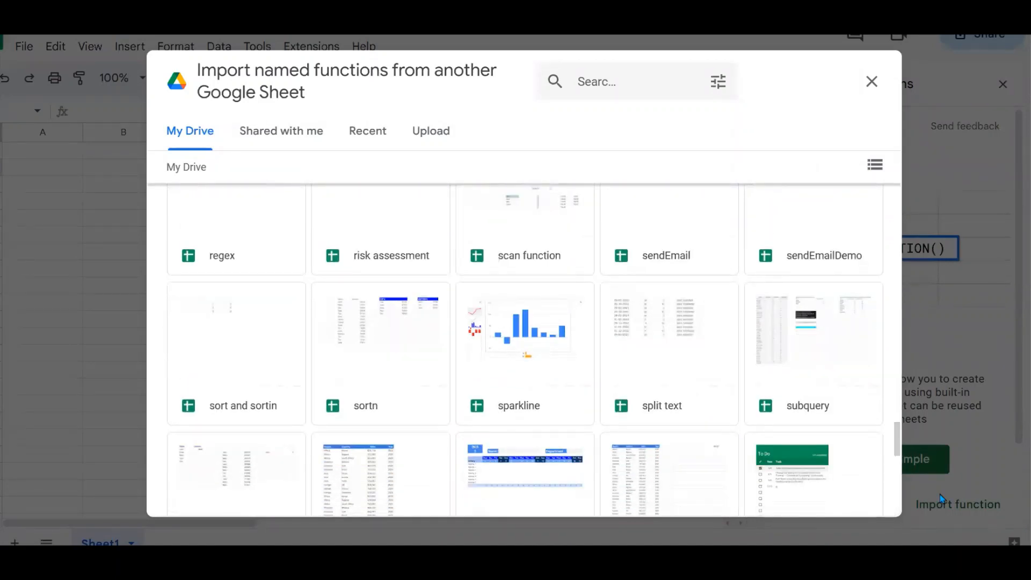
drag(896, 438, 894, 199)
click(451, 160)
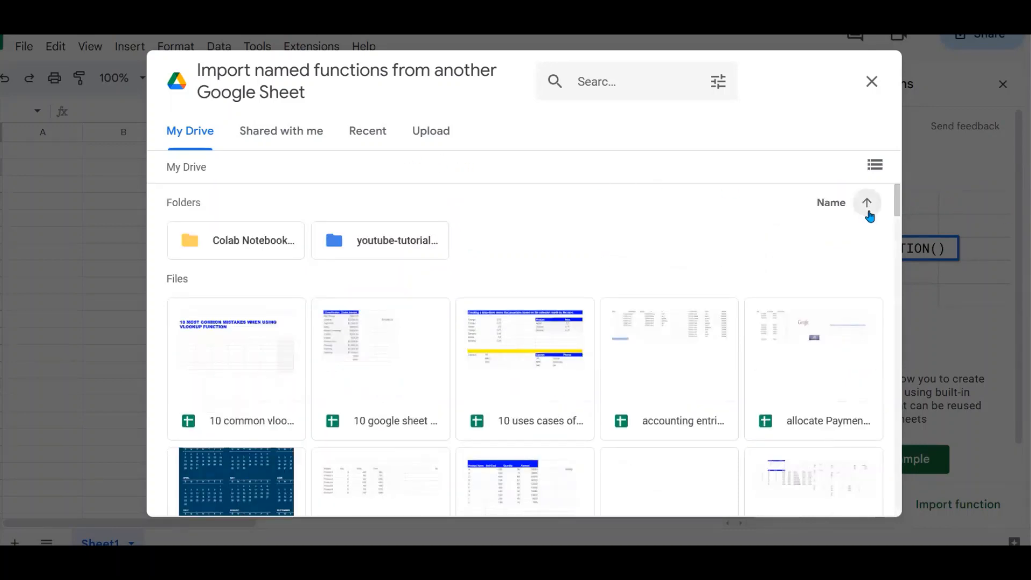
mouse_move(898, 197)
mouse_down()
mouse_move(898, 223)
mouse_move(898, 193)
mouse_up()
click(377, 136)
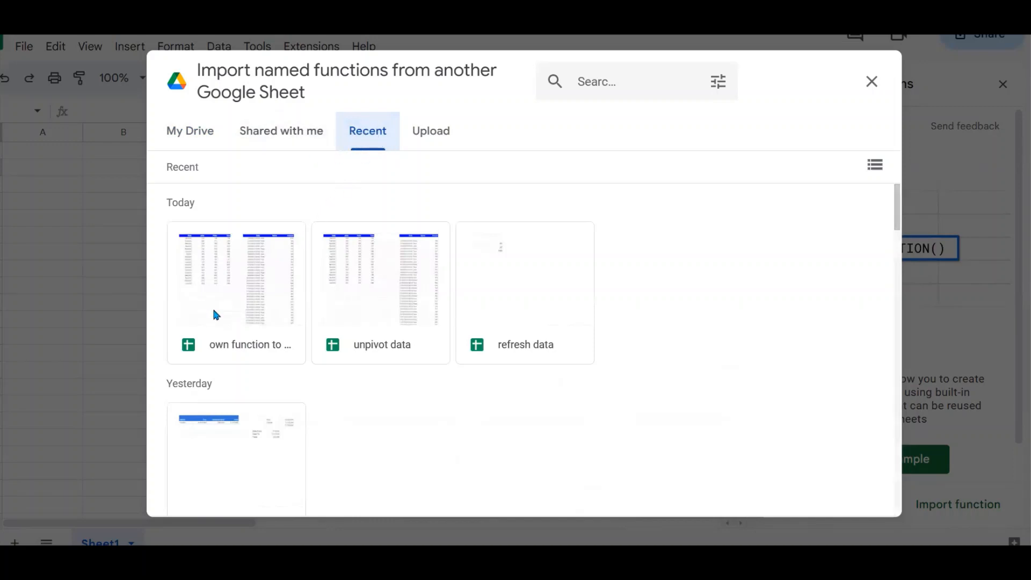
click(233, 291)
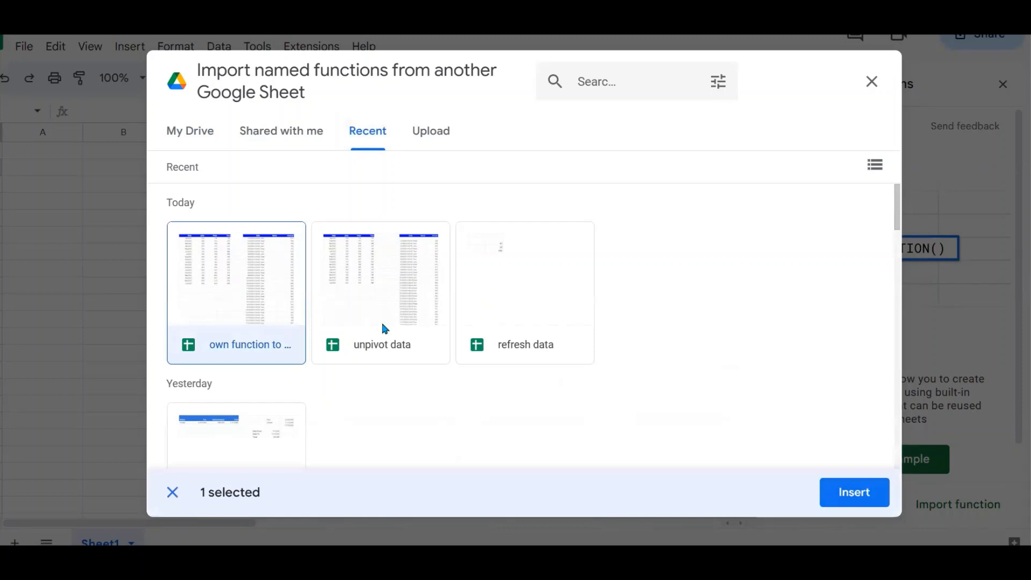
click(860, 494)
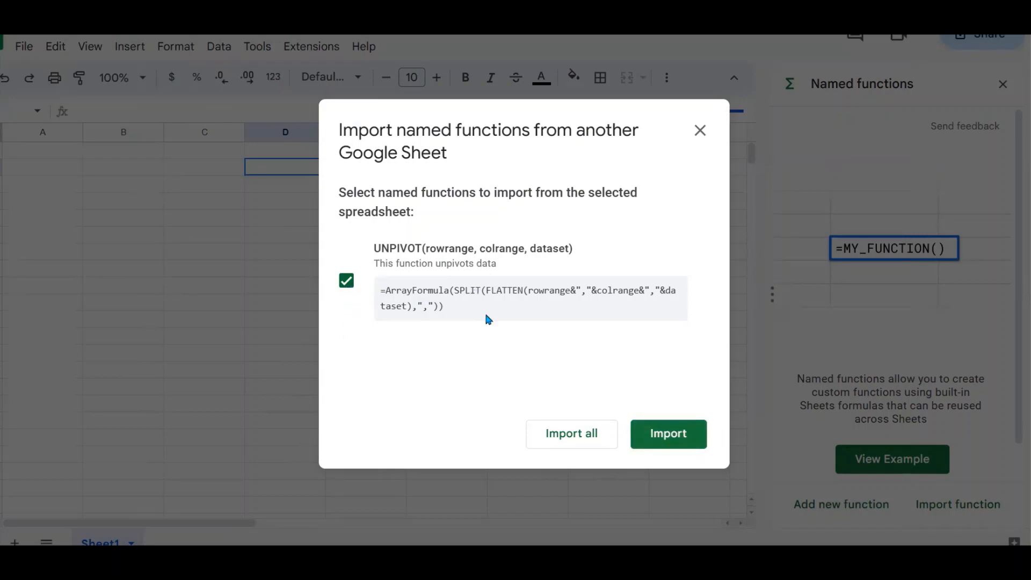
click(677, 445)
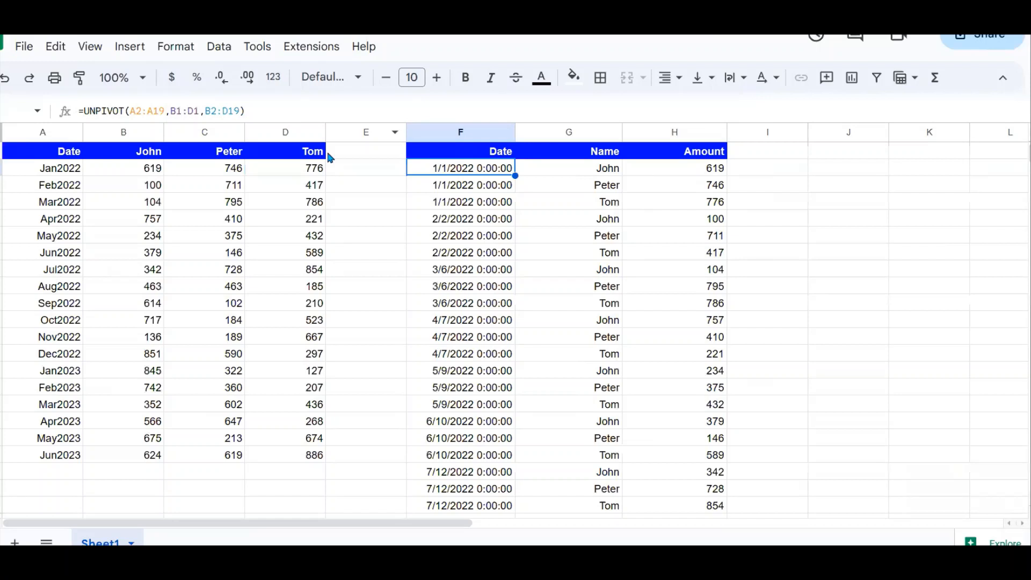
Step: Copy the monthly table A1:D19 from the original spreadsheet and paste it at A2 of the new spreadsheet
click(229, 185)
drag(59, 151, 311, 462)
key(ctrl+c)
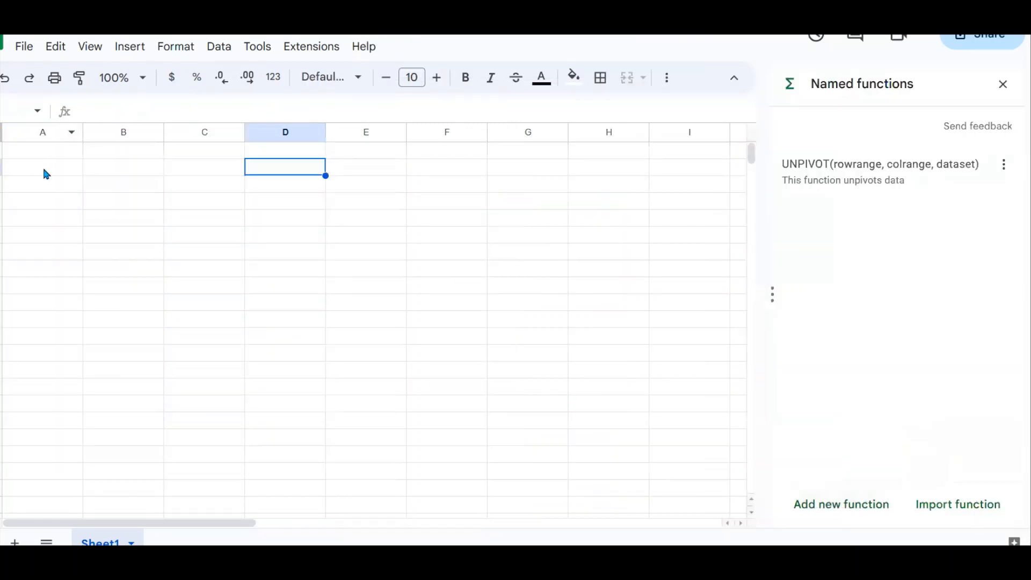
click(45, 166)
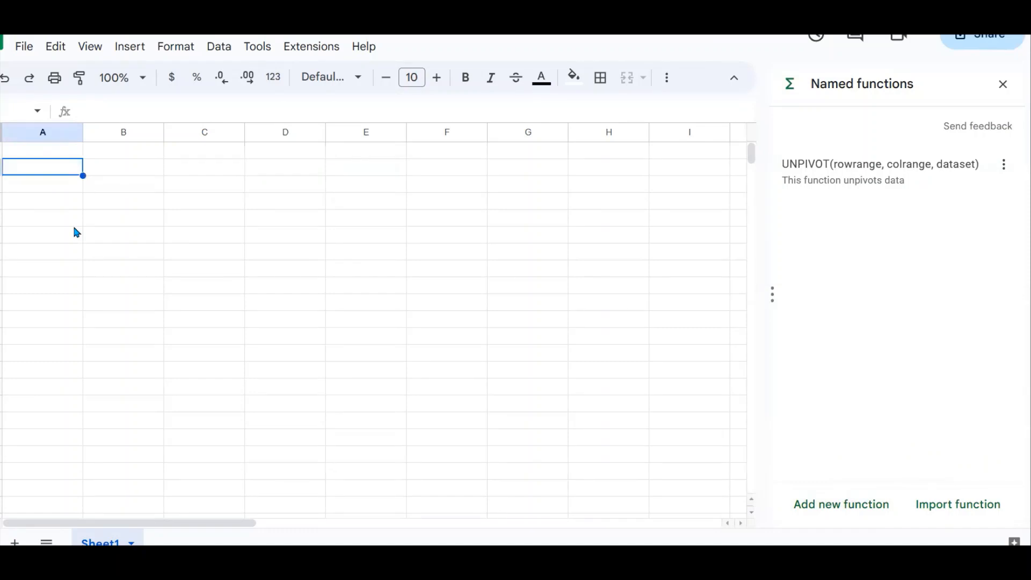
key(ctrl+v)
click(136, 251)
Step: Enter the headers Date, Name and Amount in cells F2, G2 and H2
click(471, 187)
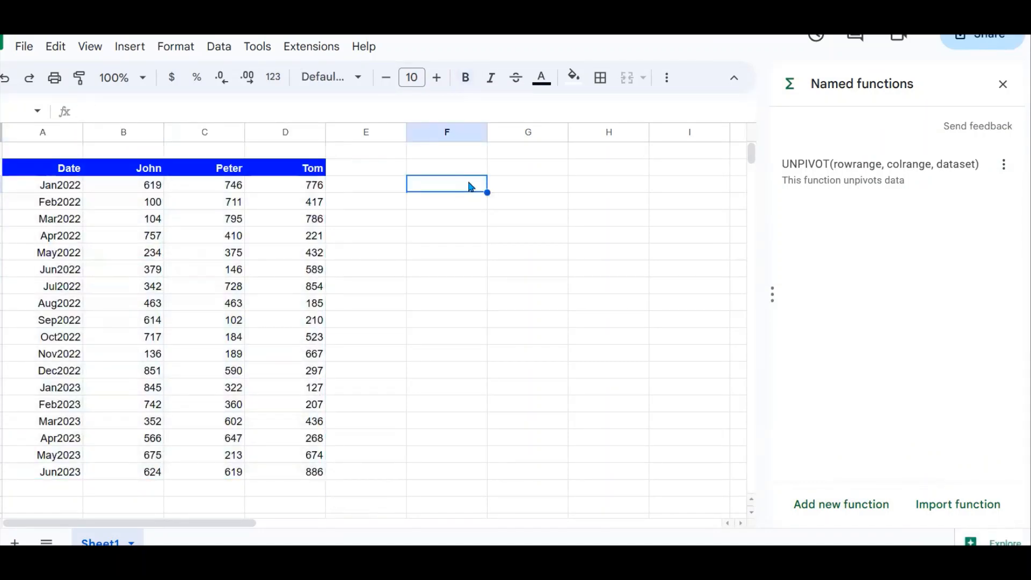
click(471, 173)
text(dATE)
key(BackSpace)
key(BackSpace)
key(BackSpace)
key(BackSpace)
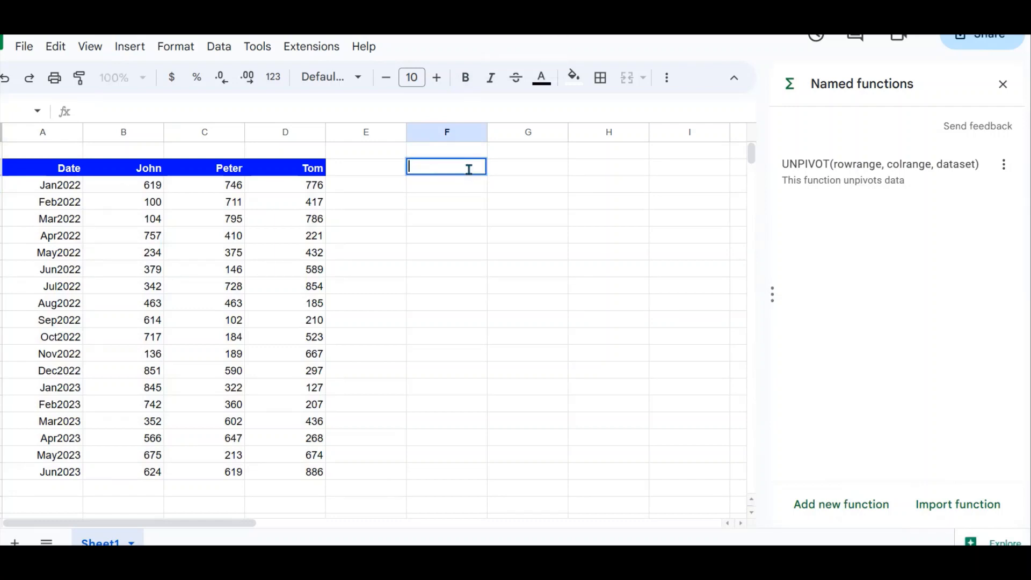
text(Date)
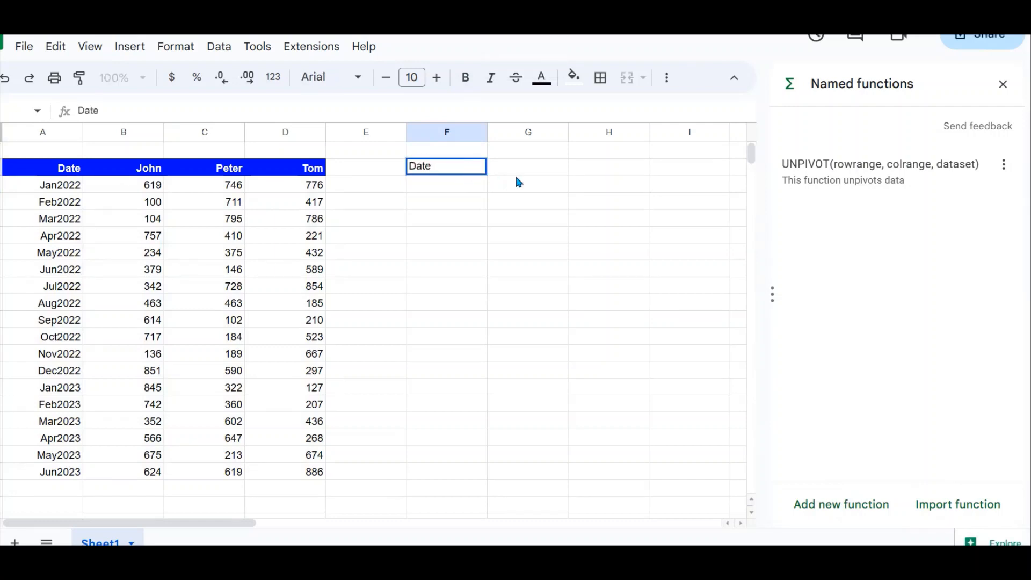
click(517, 179)
click(526, 171)
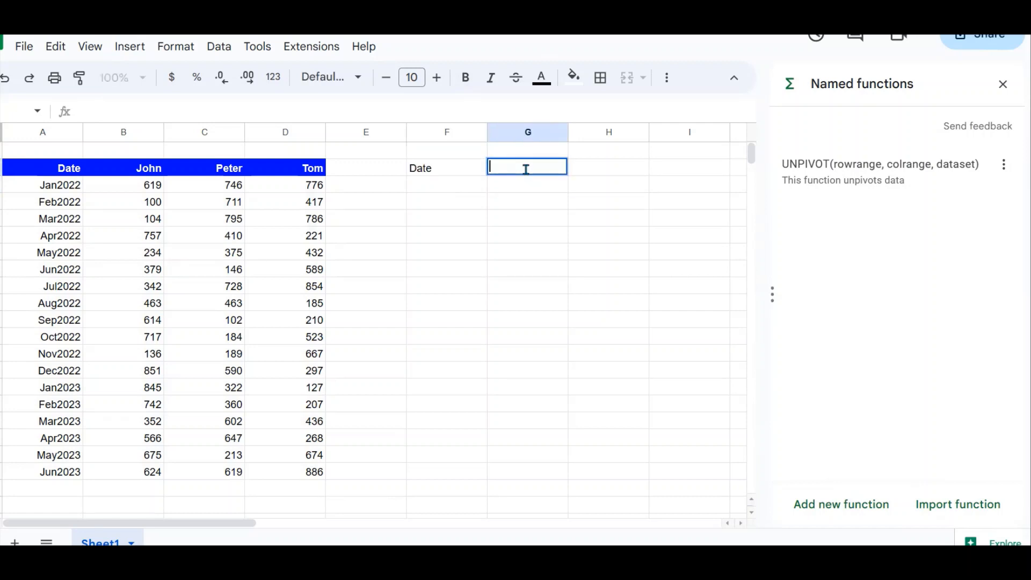
text(Name)
click(613, 173)
text(Amount)
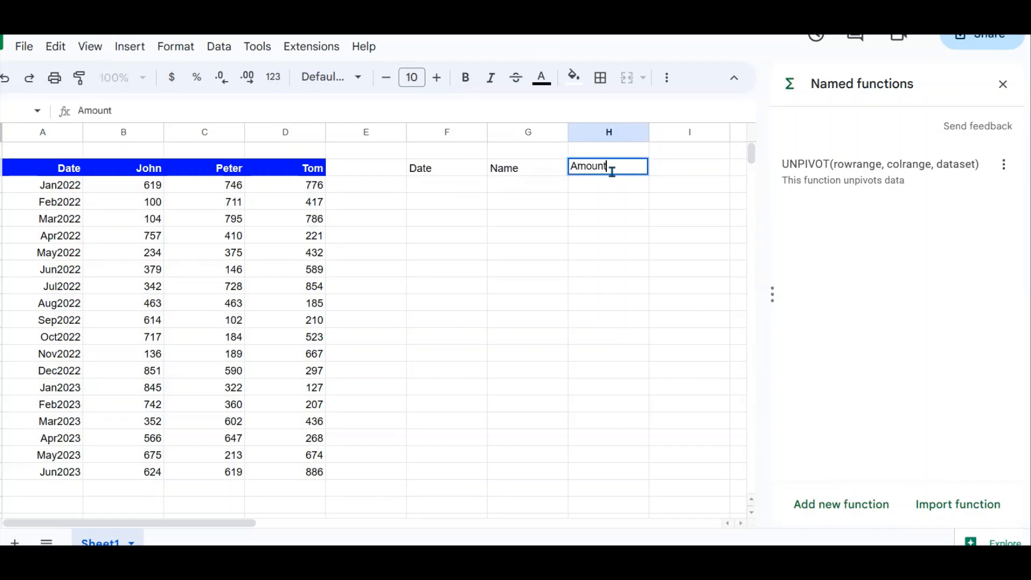
click(455, 179)
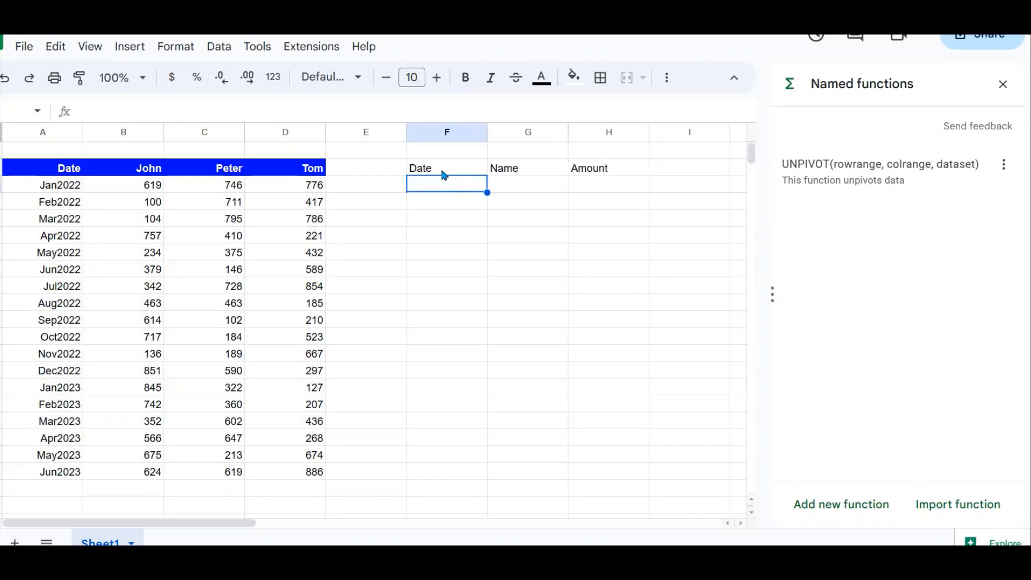
Step: Copy the header formatting of cell D2 onto the new headers in F2:H2
click(320, 172)
click(72, 79)
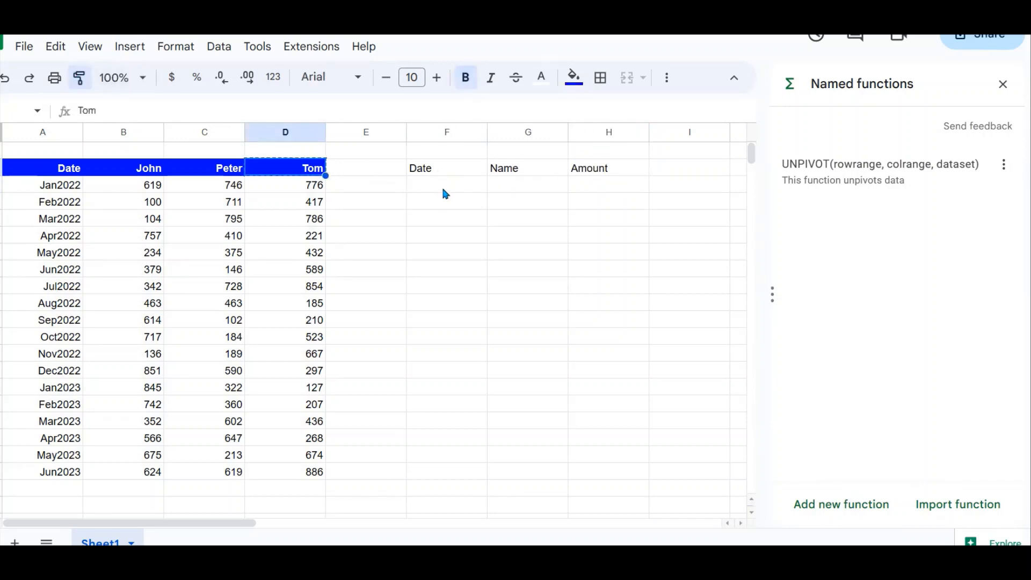
drag(438, 166, 618, 171)
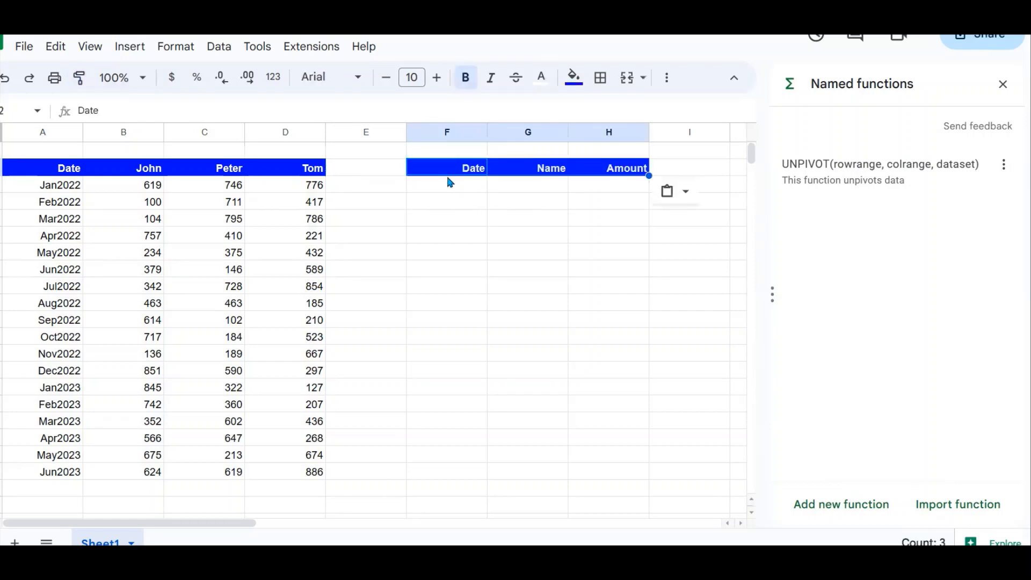
Step: Enter the formula =UNPIVOT(A3:A20,B2:D2,B3:D20) in cell F3
click(448, 191)
text(=)
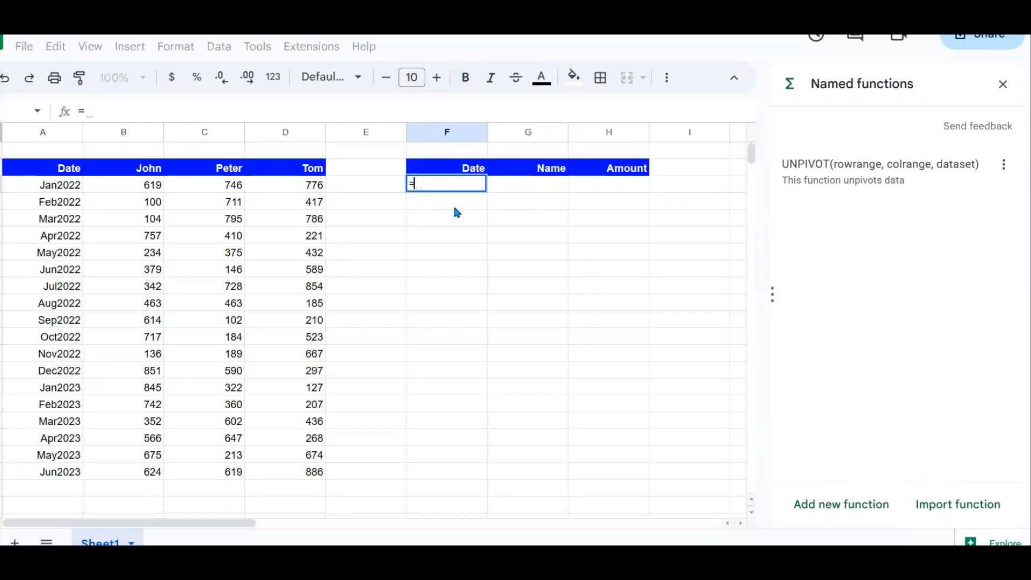
text(un)
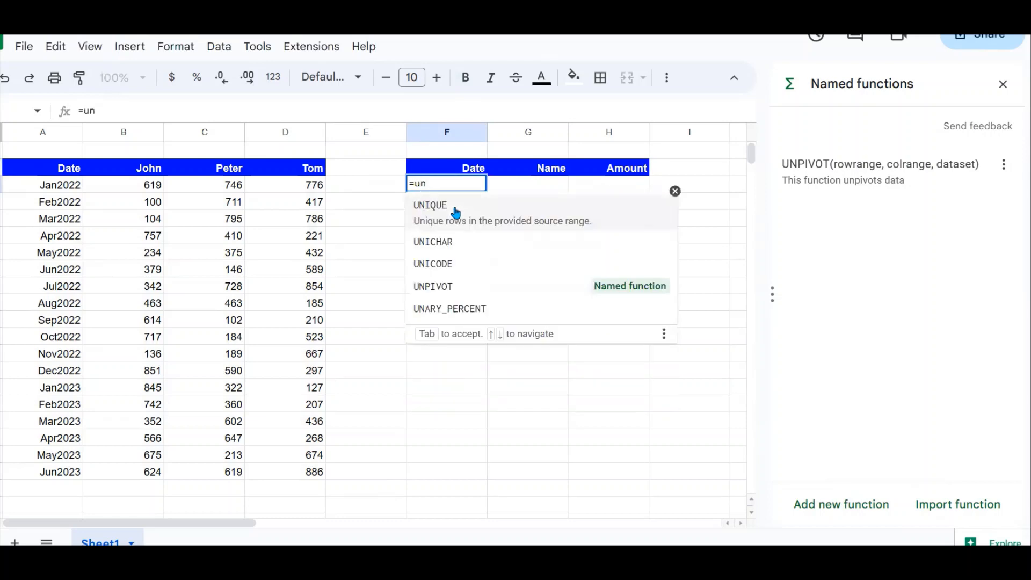
click(469, 280)
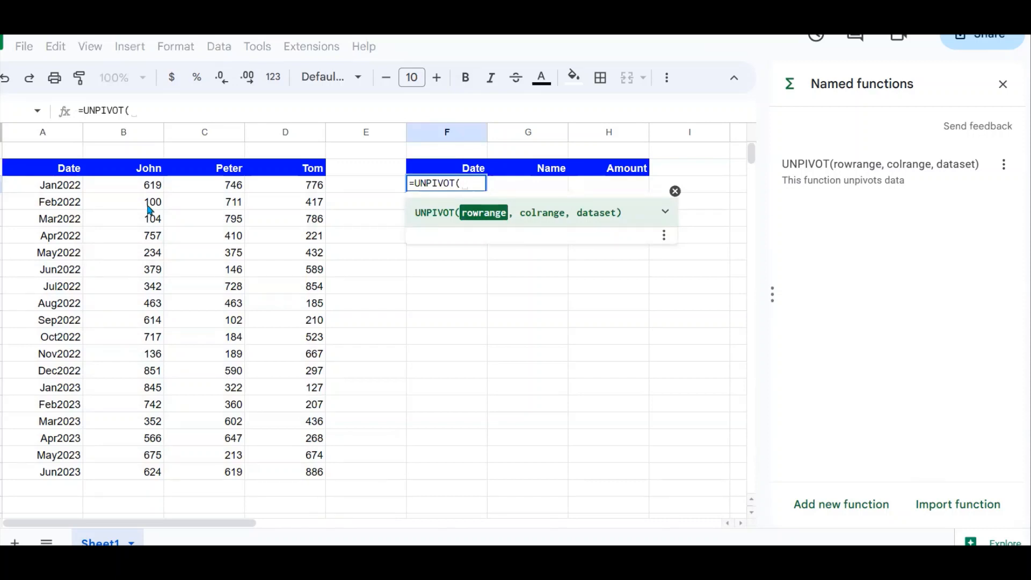
drag(59, 185, 65, 472)
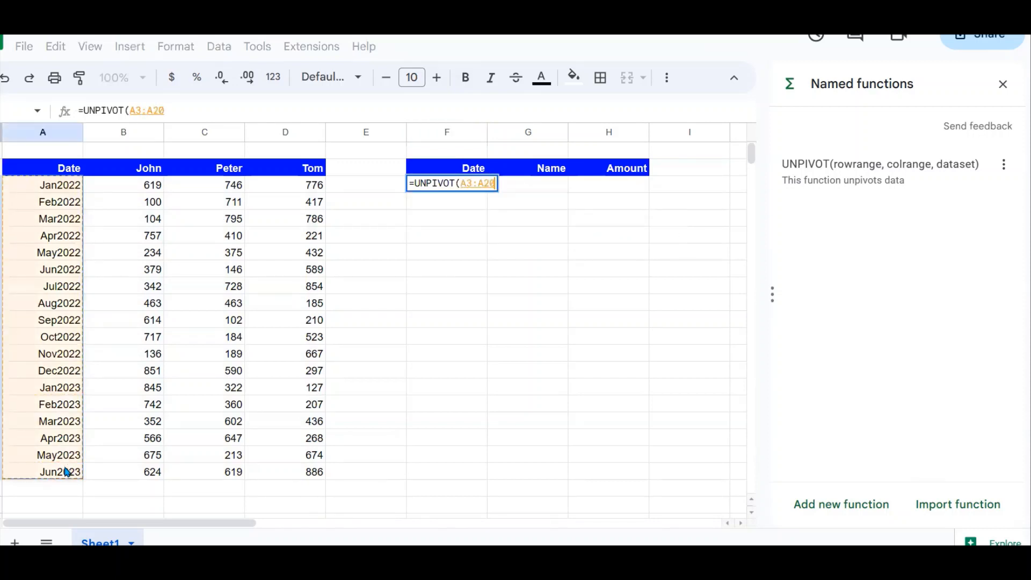
text(,)
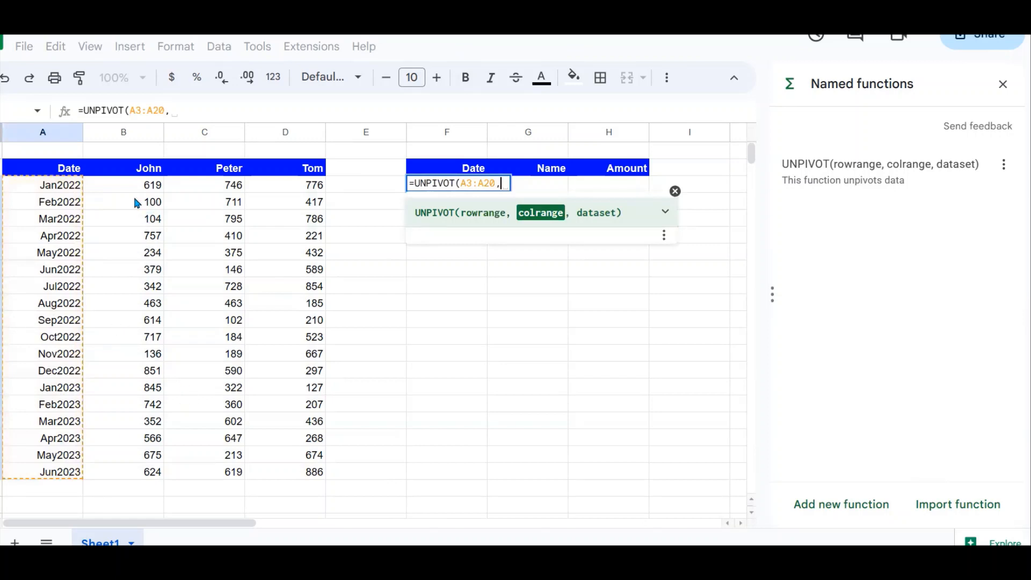
drag(134, 168, 315, 181)
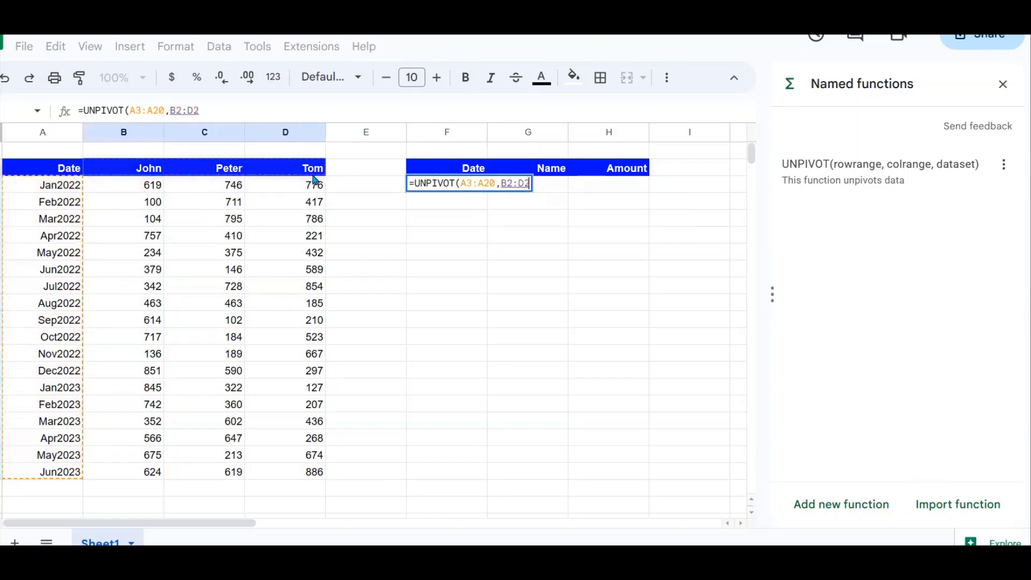
text(,)
mouse_move(151, 185)
mouse_down()
mouse_move(280, 407)
mouse_move(292, 474)
mouse_up()
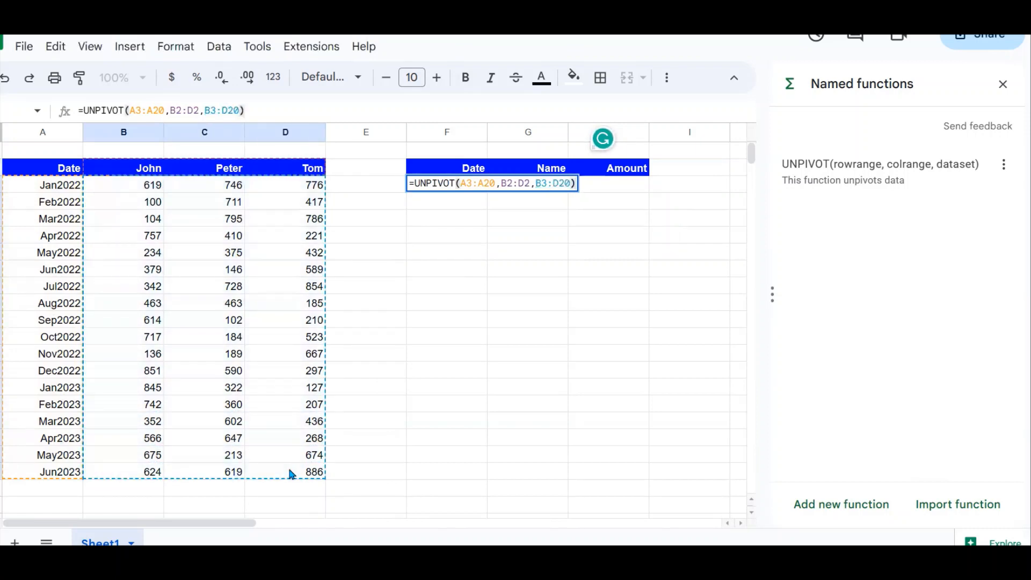
key(Return)
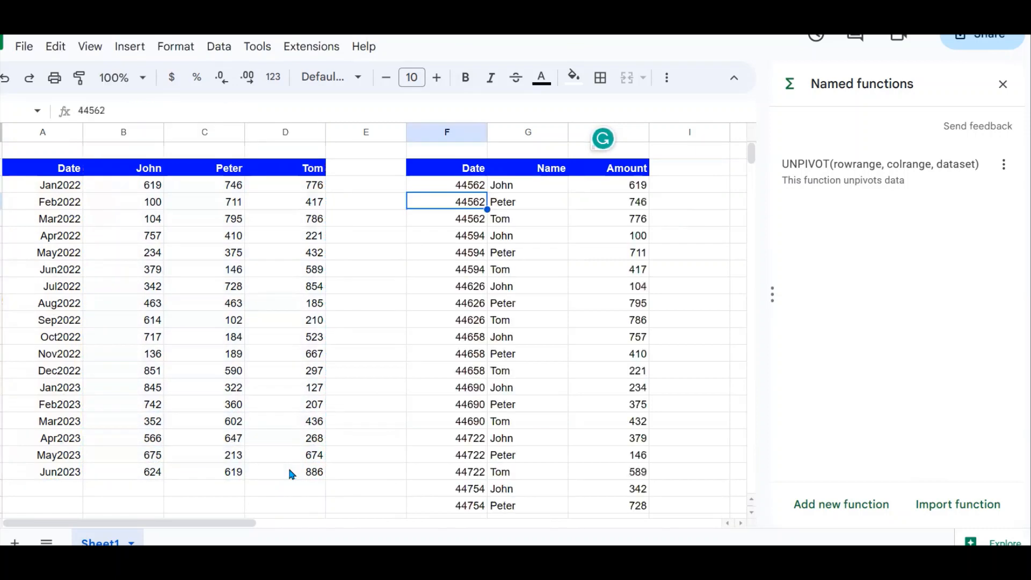
Step: Format column F of the unpivoted table with the Date number format
click(458, 138)
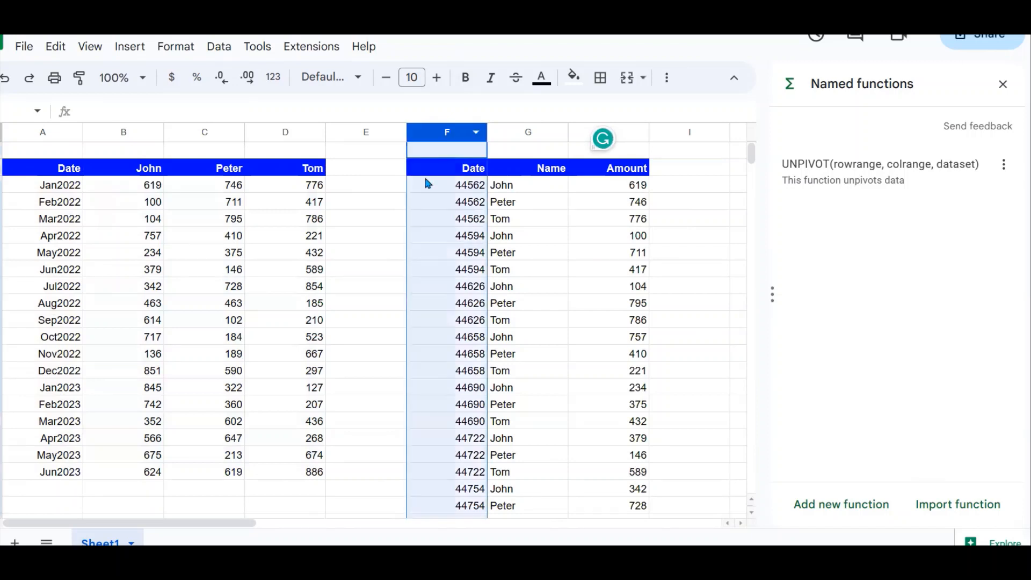
click(225, 49)
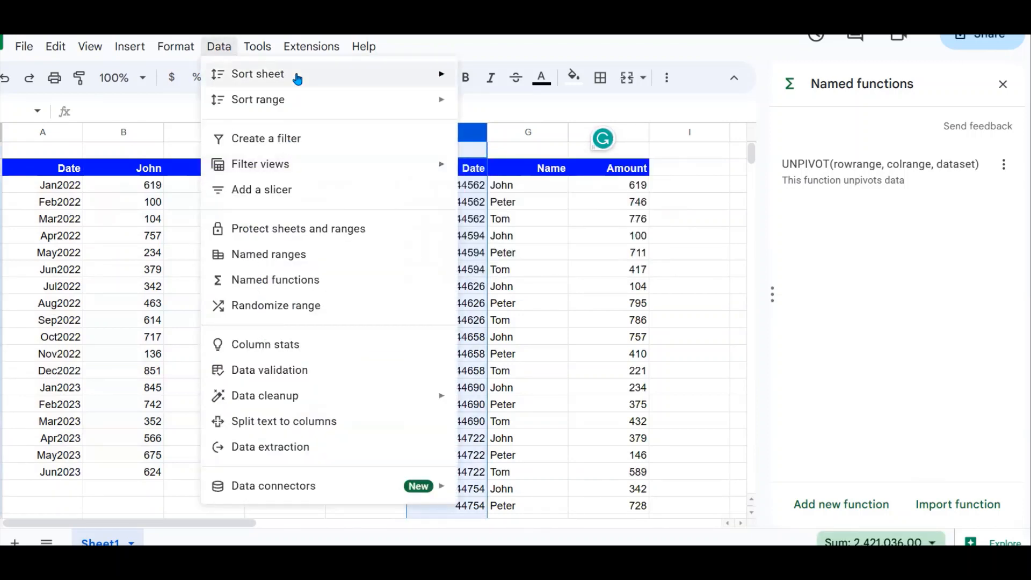
mouse_move(184, 55)
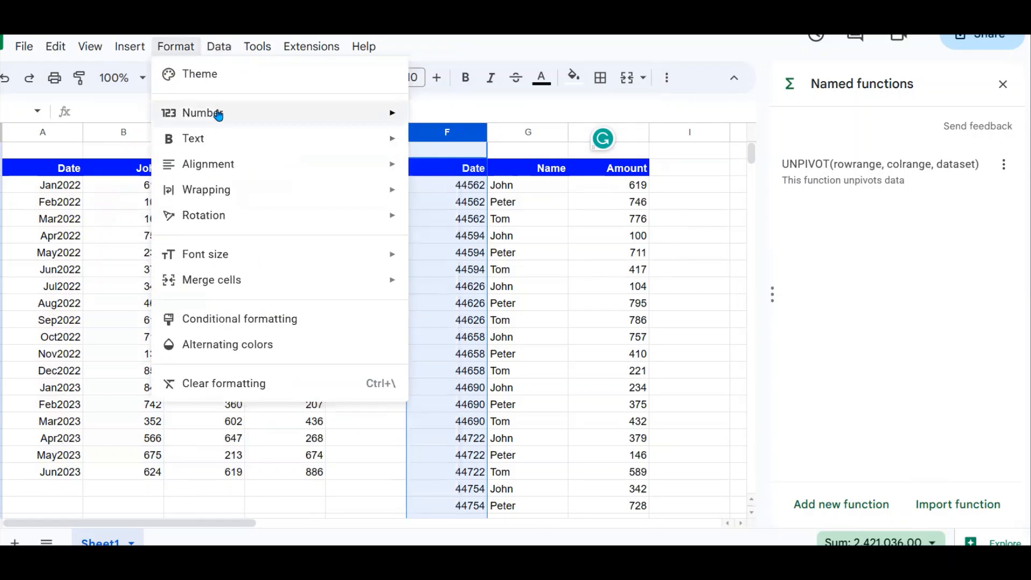
mouse_move(218, 116)
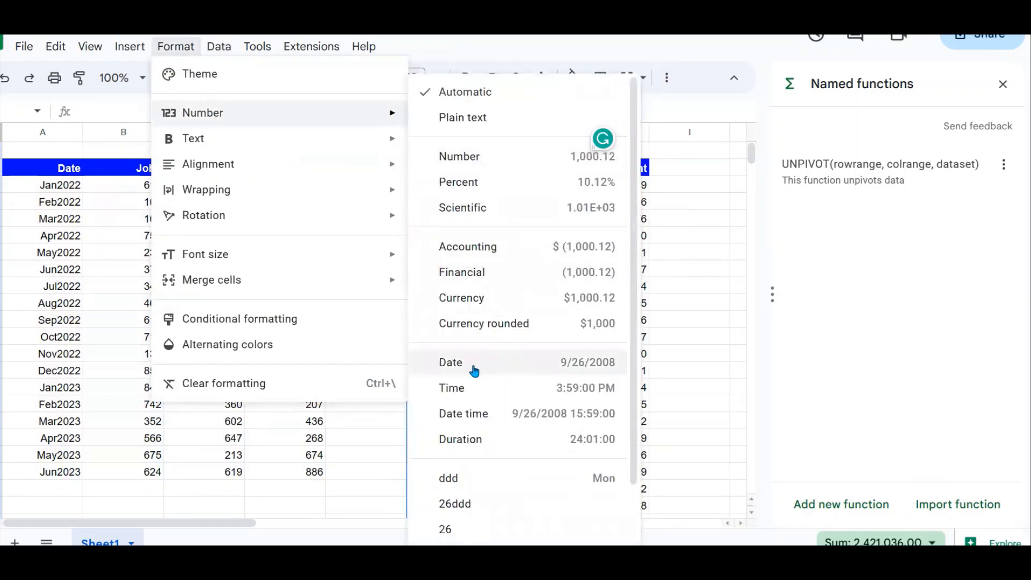
click(474, 371)
click(563, 272)
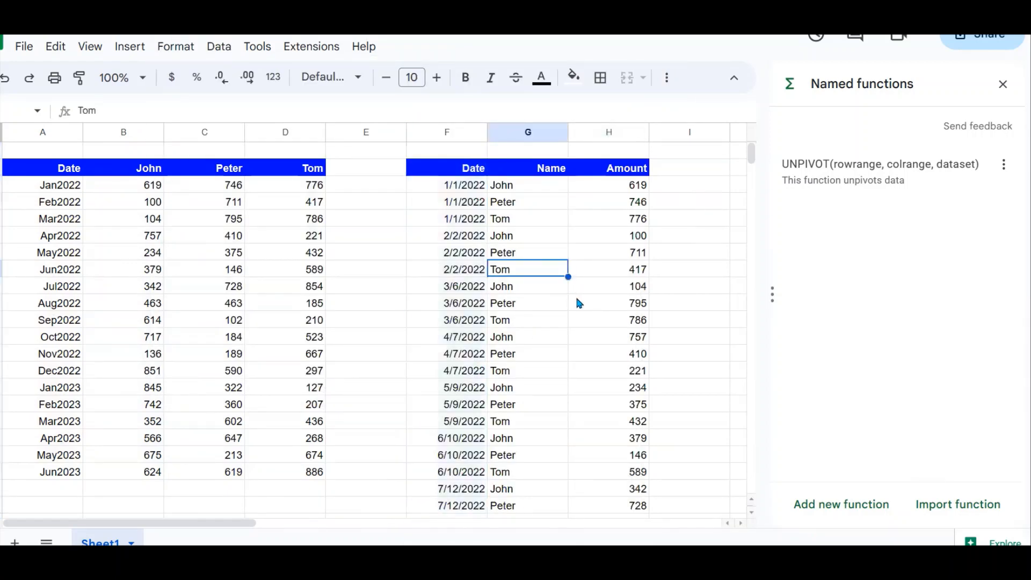
click(647, 252)
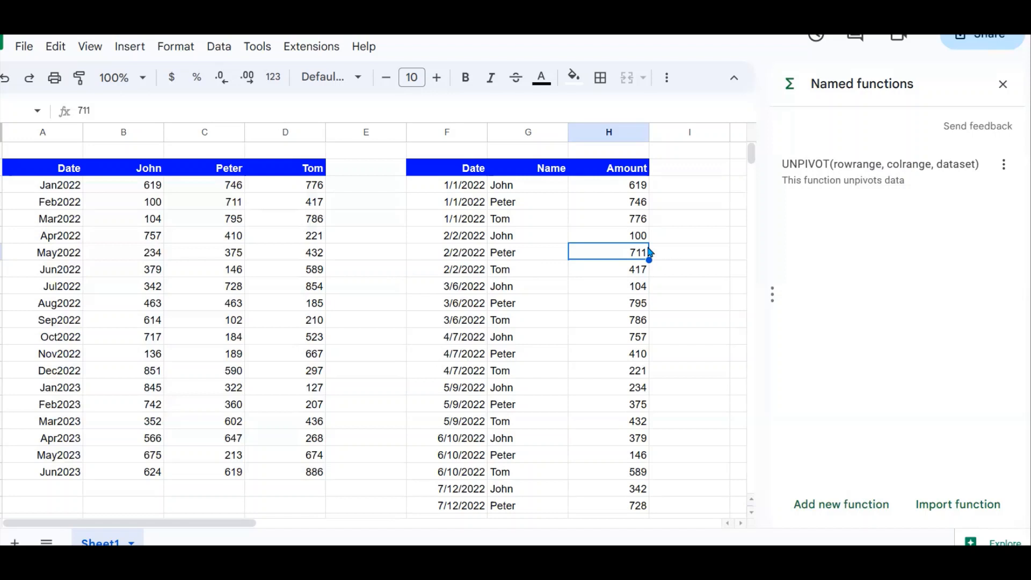
click(486, 302)
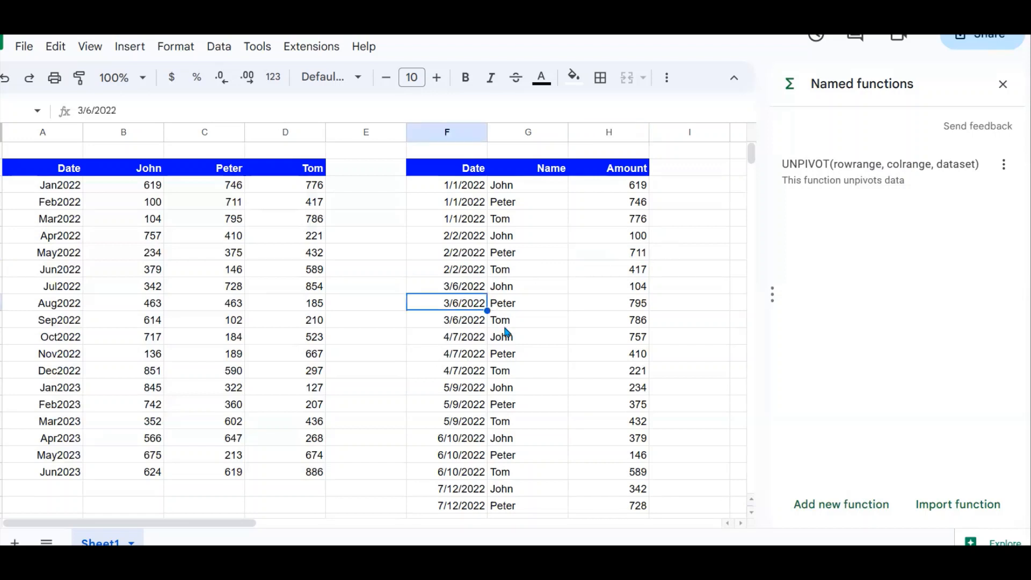